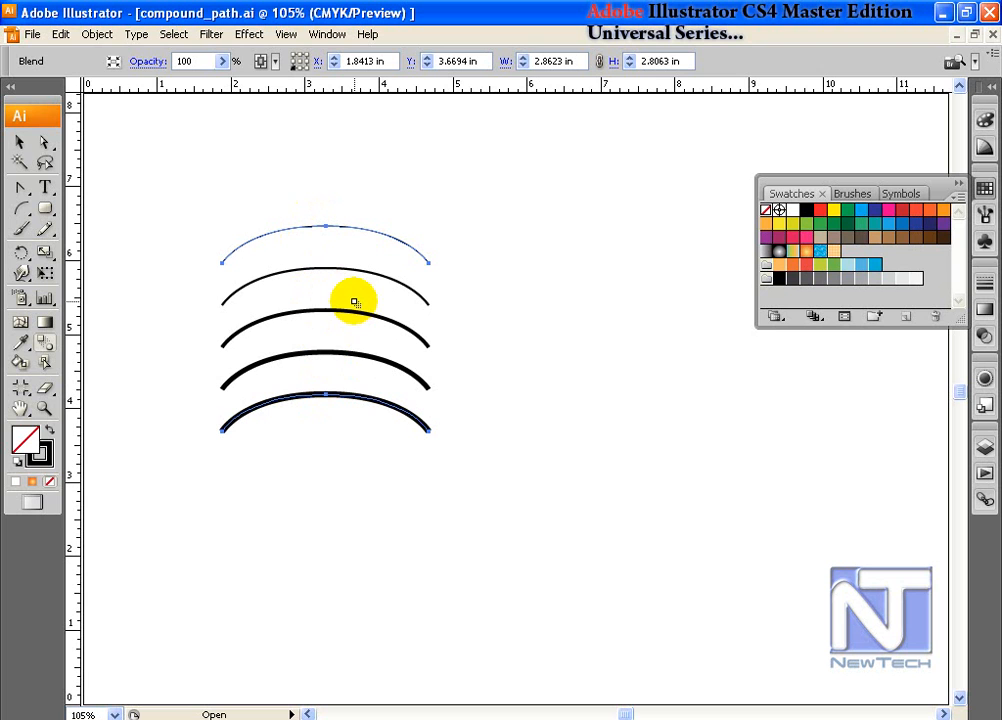
# Select the lowest, thickest arc of the blend on its own and apply a green swatch to its stroke.
pyautogui.click(45, 142)
pyautogui.click(318, 402)
pyautogui.click(345, 428)
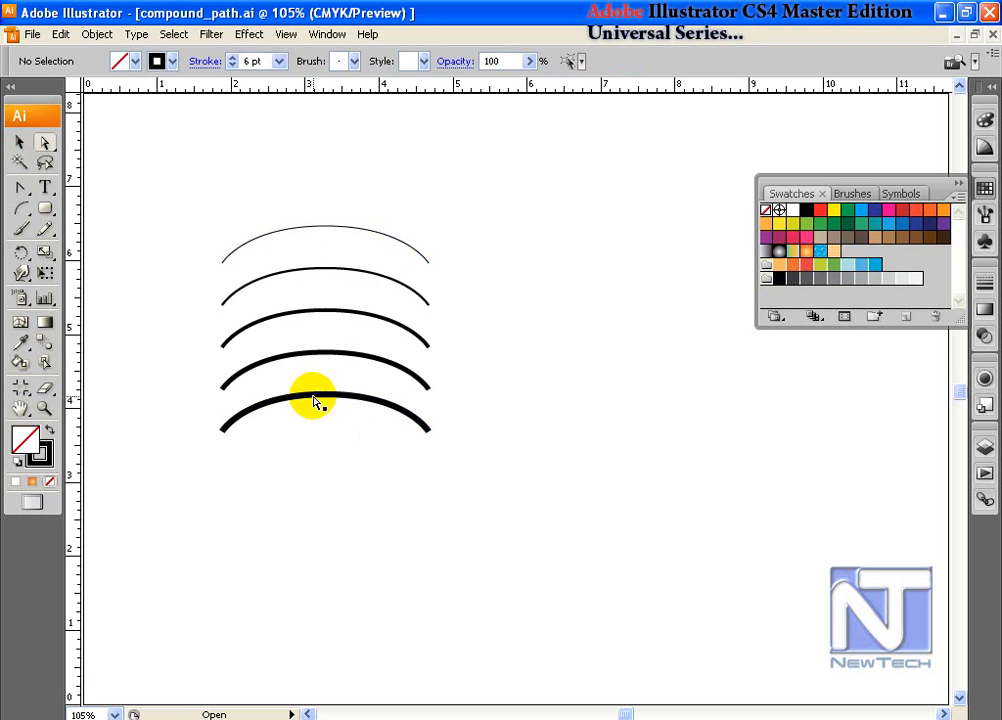
pyautogui.click(313, 397)
pyautogui.click(42, 448)
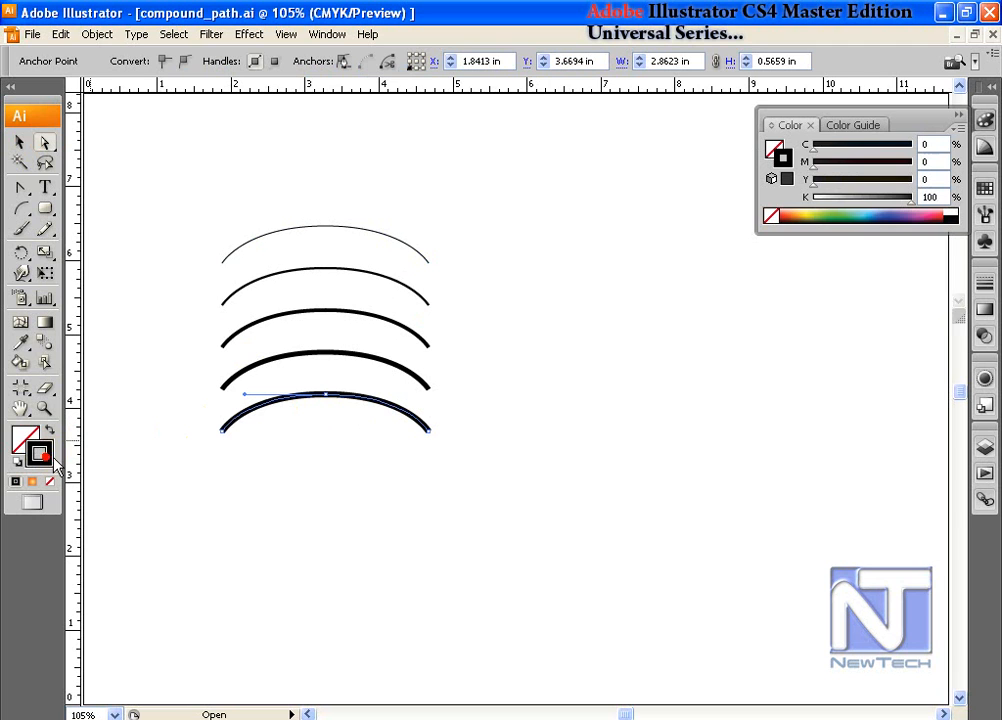
pyautogui.click(985, 189)
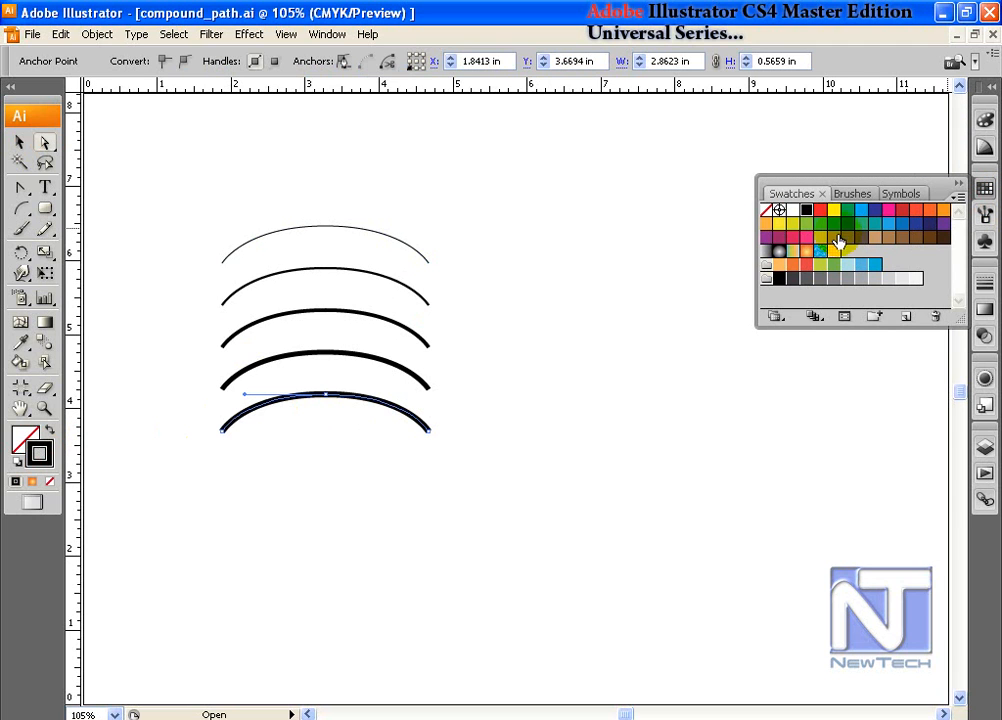
pyautogui.click(821, 226)
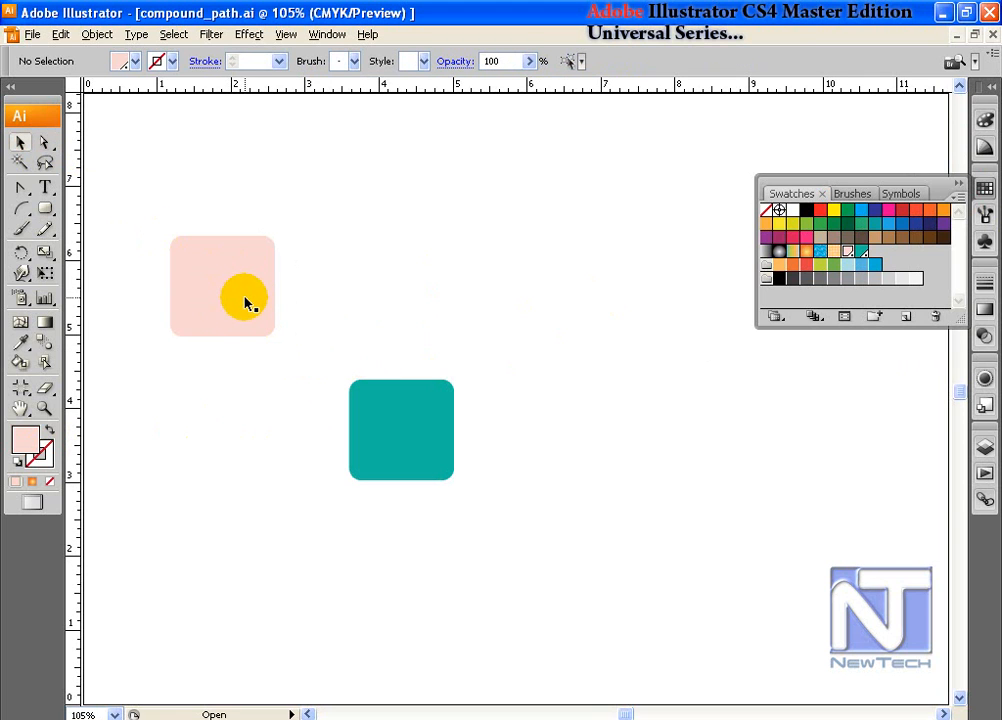
# Blend the pale pink rounded square with the teal rounded square using the Blend tool.
pyautogui.click(45, 344)
pyautogui.click(197, 298)
pyautogui.click(421, 422)
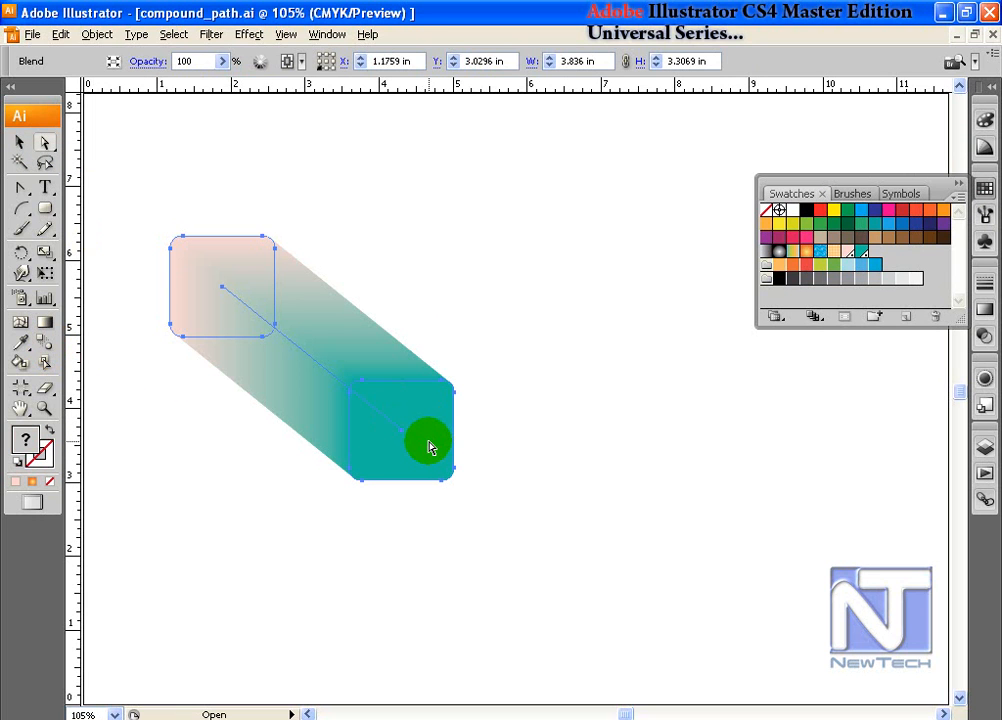
# Lighten the DIC 65s tint of the blend's teal end square to 2.4% and return it to 100%.
pyautogui.click(514, 405)
pyautogui.click(424, 451)
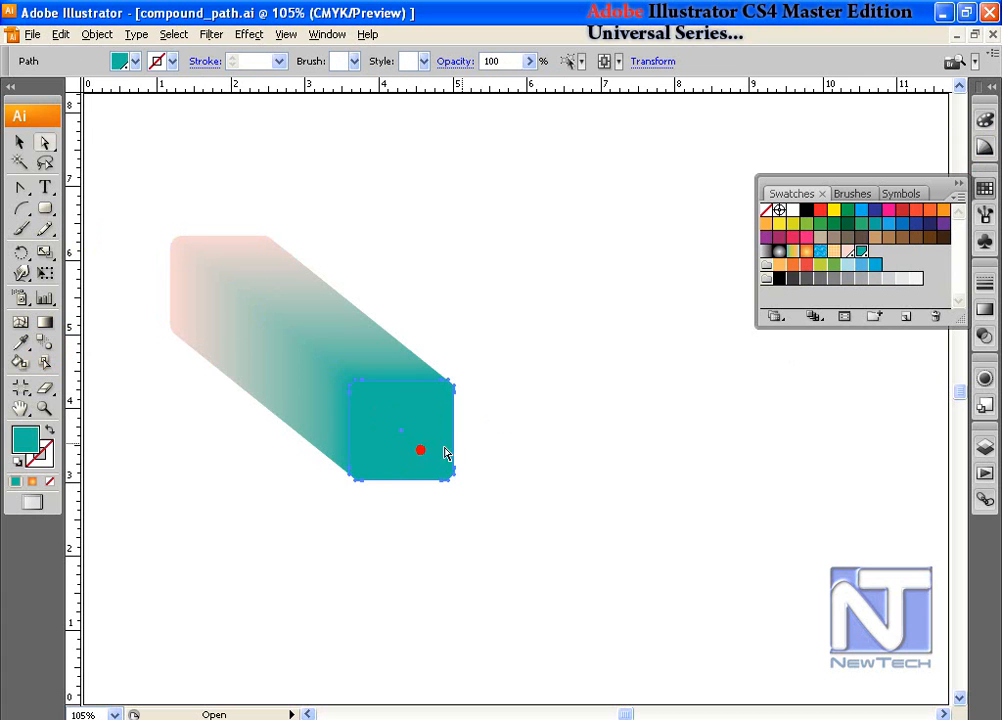
pyautogui.click(985, 121)
pyautogui.click(872, 210)
pyautogui.moveTo(861, 212); pyautogui.dragTo(841, 208)
pyautogui.click(840, 210)
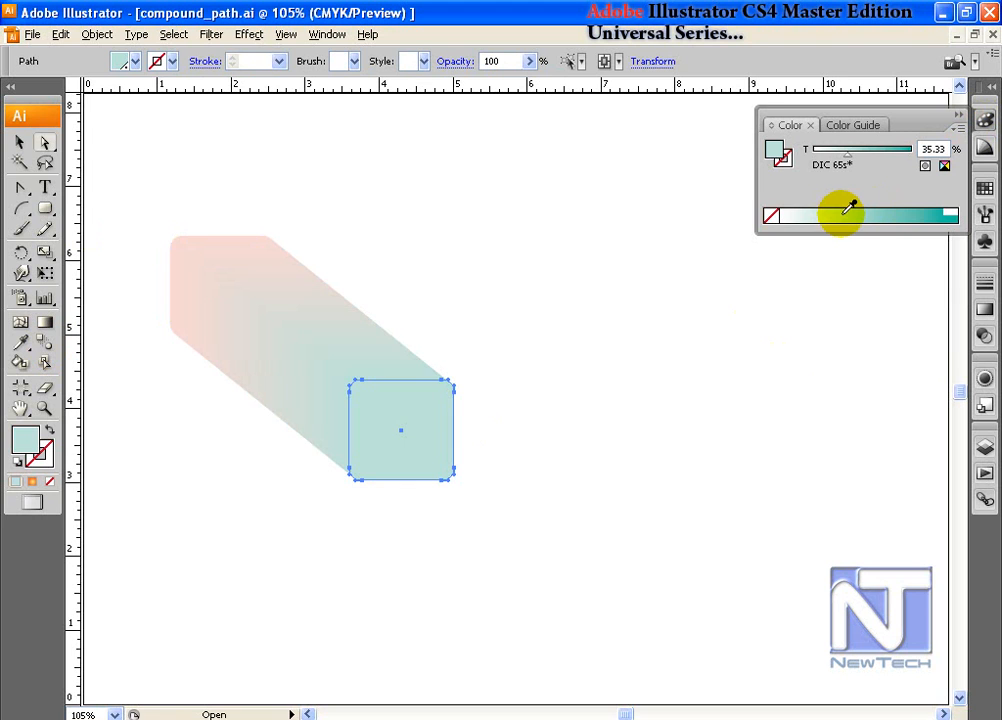
pyautogui.moveTo(823, 212); pyautogui.dragTo(785, 212)
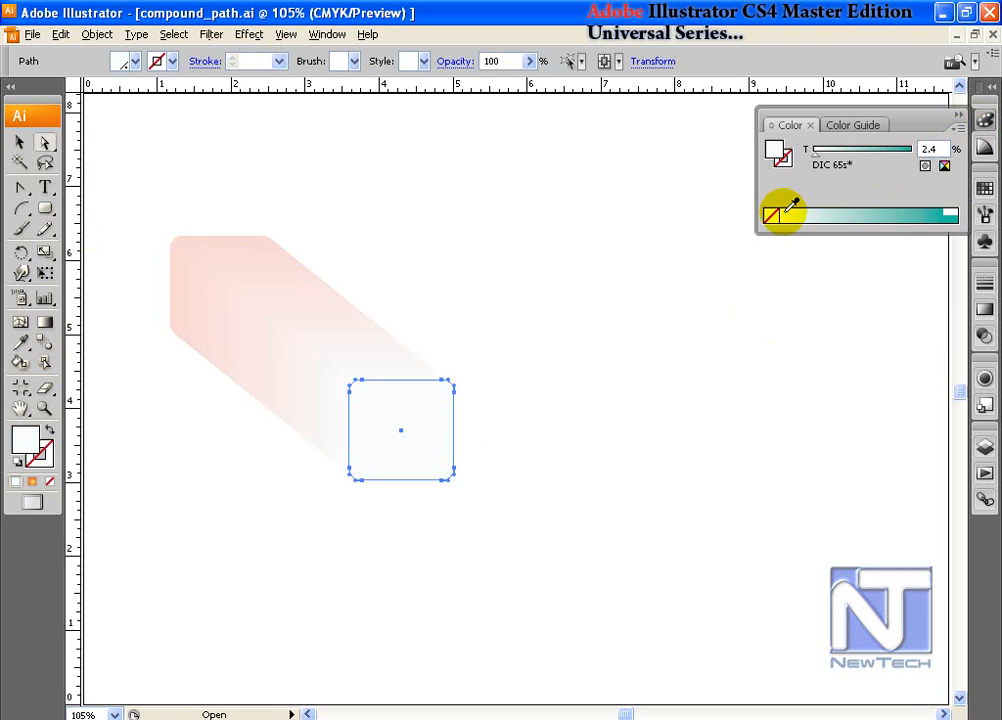
pyautogui.click(948, 217)
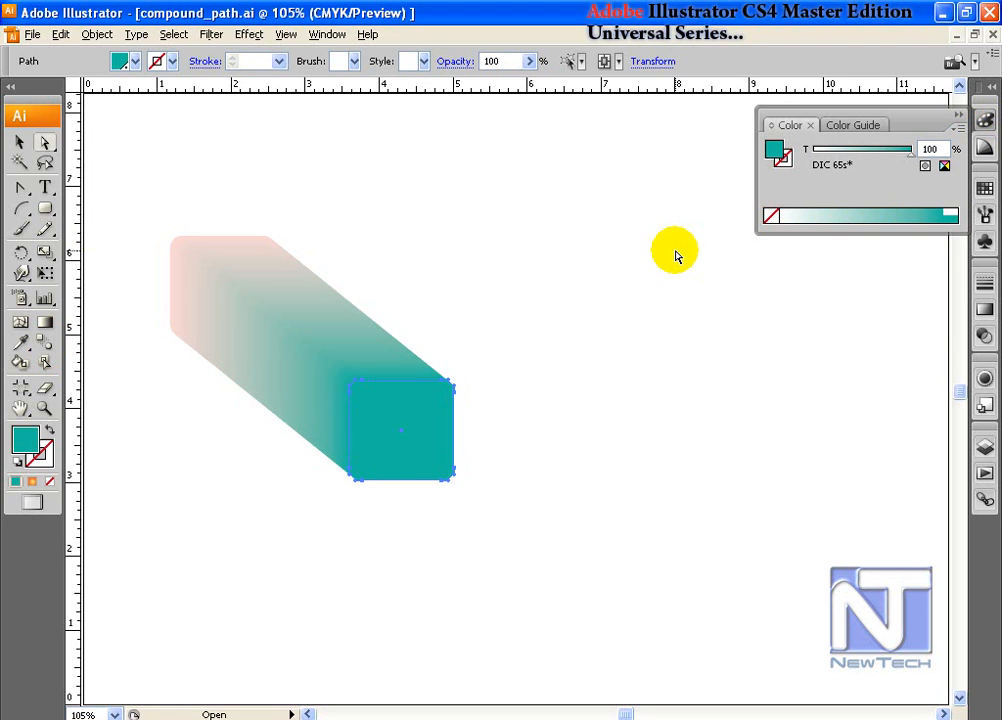
pyautogui.click(19, 142)
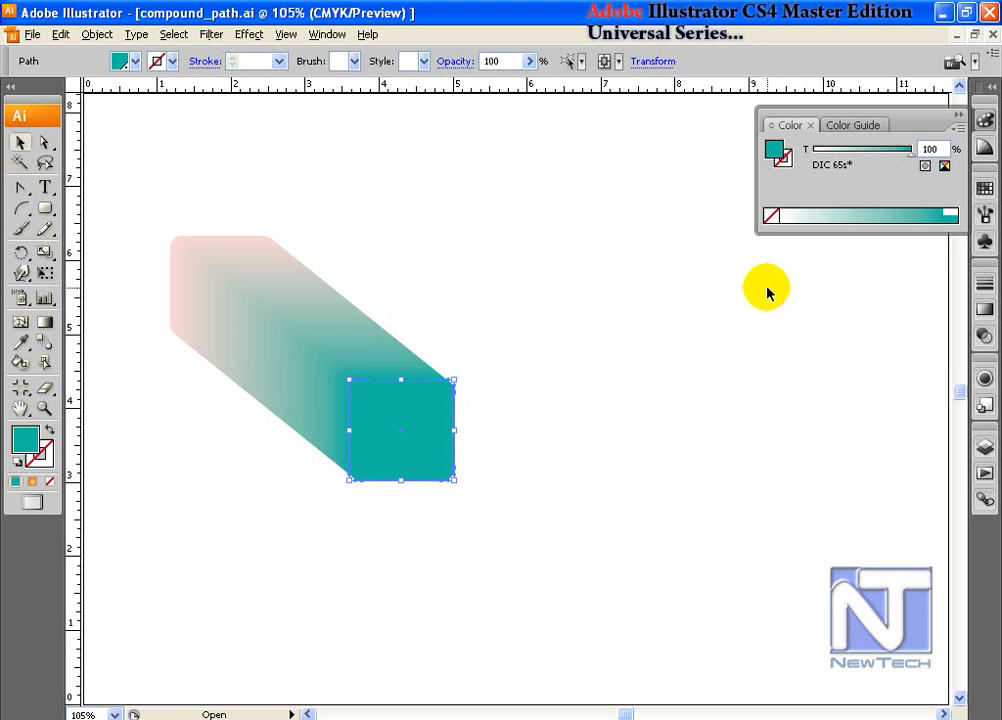
pyautogui.click(418, 416)
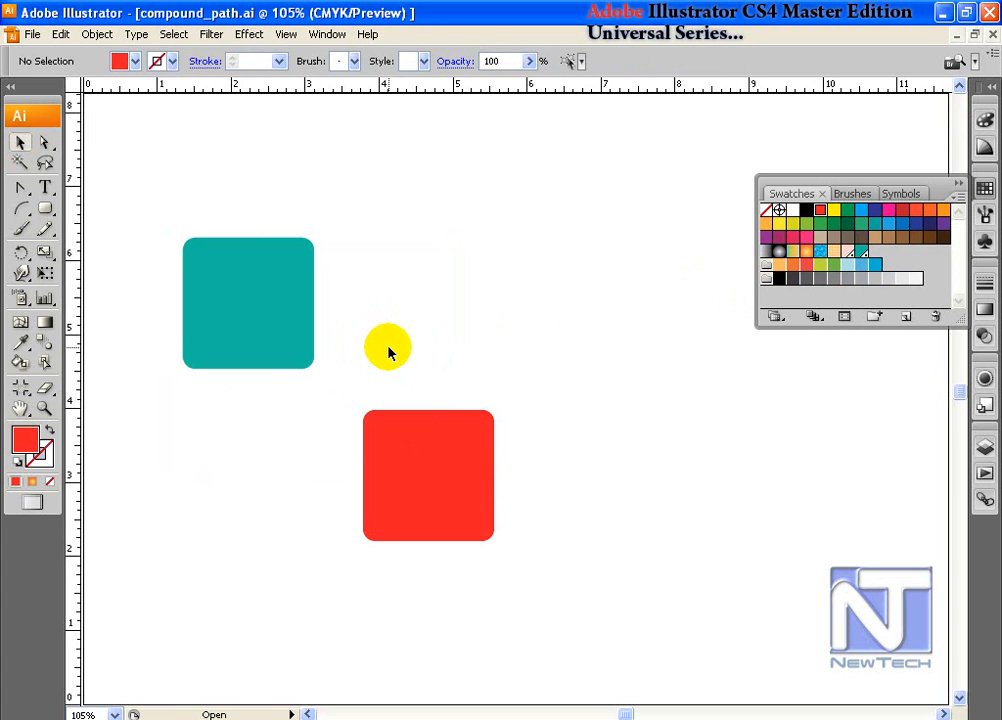
# Compare the fill swatches of the teal and red squares and check the teal square's colour type.
pyautogui.click(230, 302)
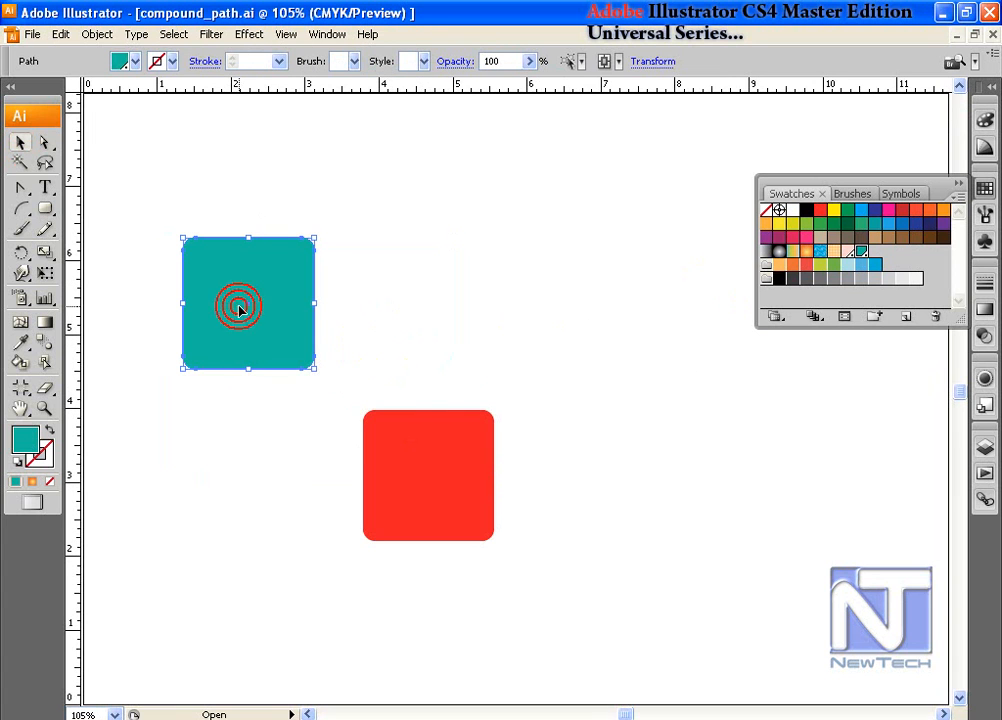
pyautogui.click(433, 467)
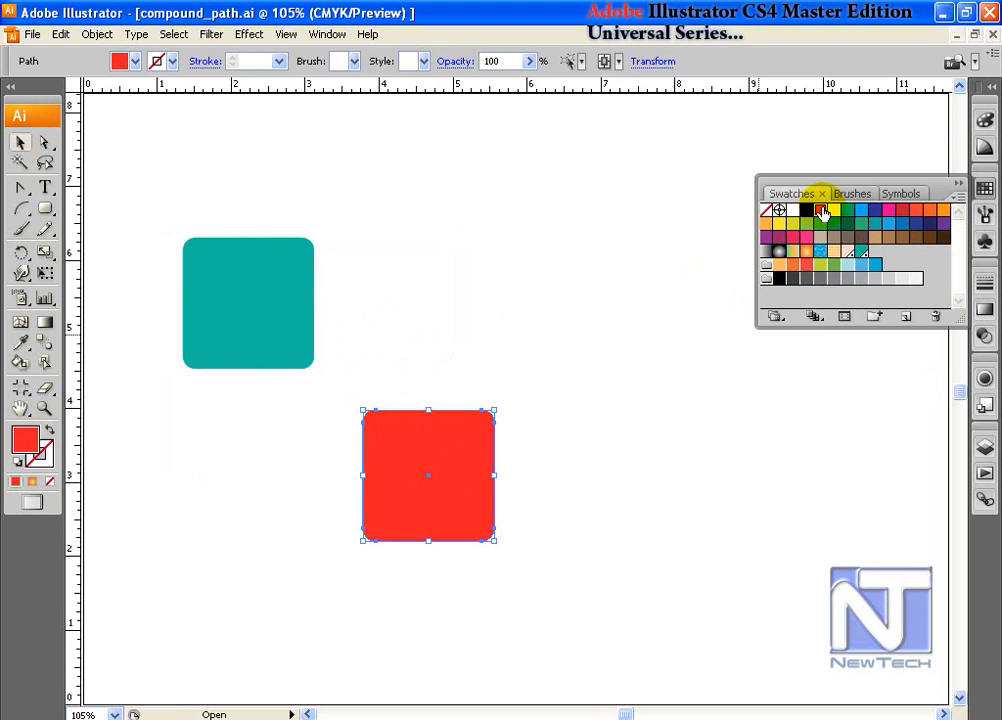
pyautogui.click(271, 297)
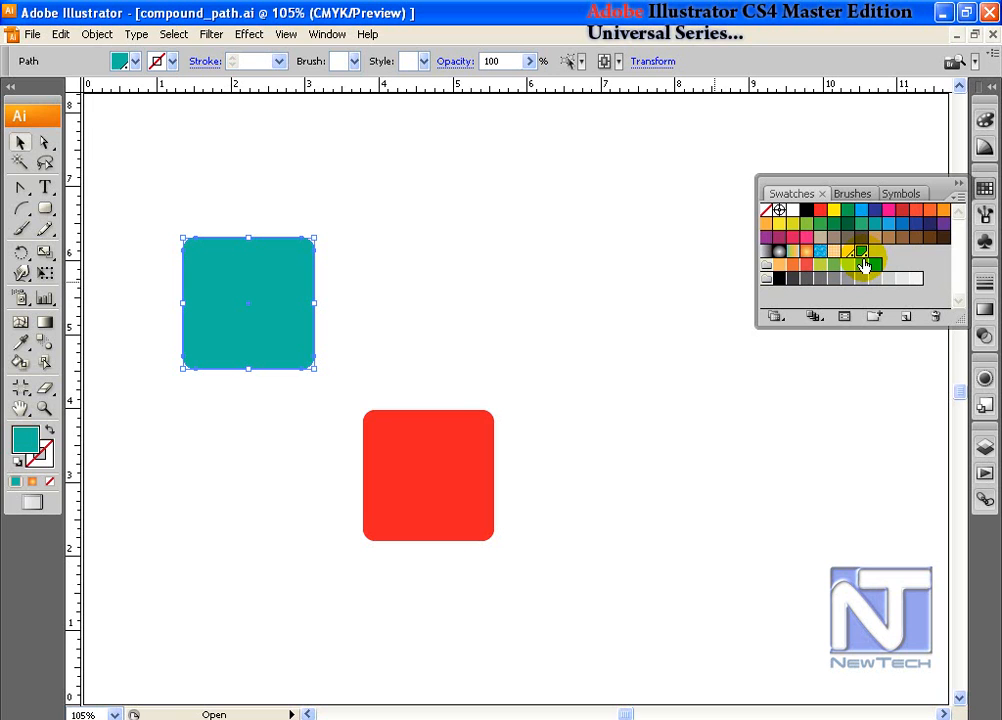
pyautogui.click(985, 119)
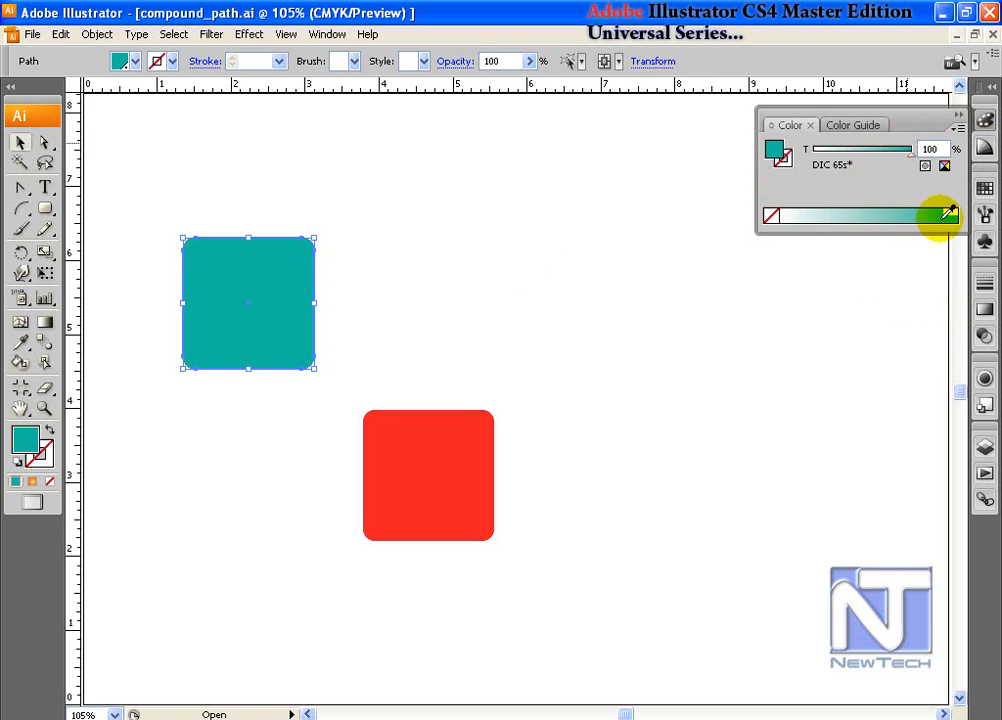
# Select the teal and red rounded squares together and blend them into a smooth colour transition.
pyautogui.moveTo(528, 564); pyautogui.dragTo(181, 268)
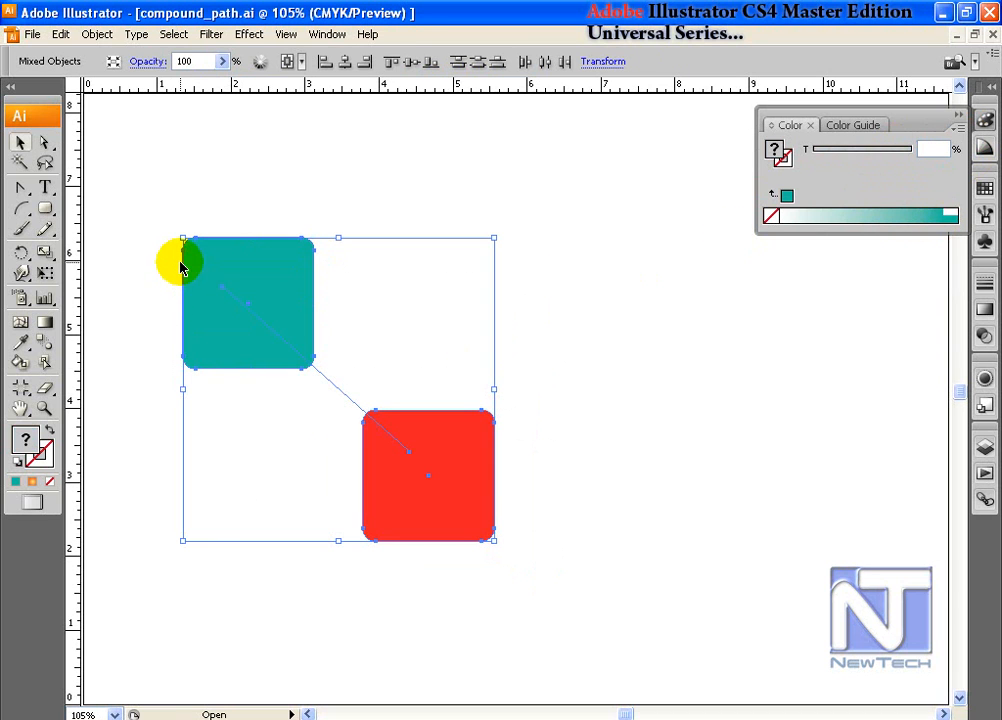
pyautogui.click(44, 343)
pyautogui.click(404, 458)
pyautogui.click(19, 143)
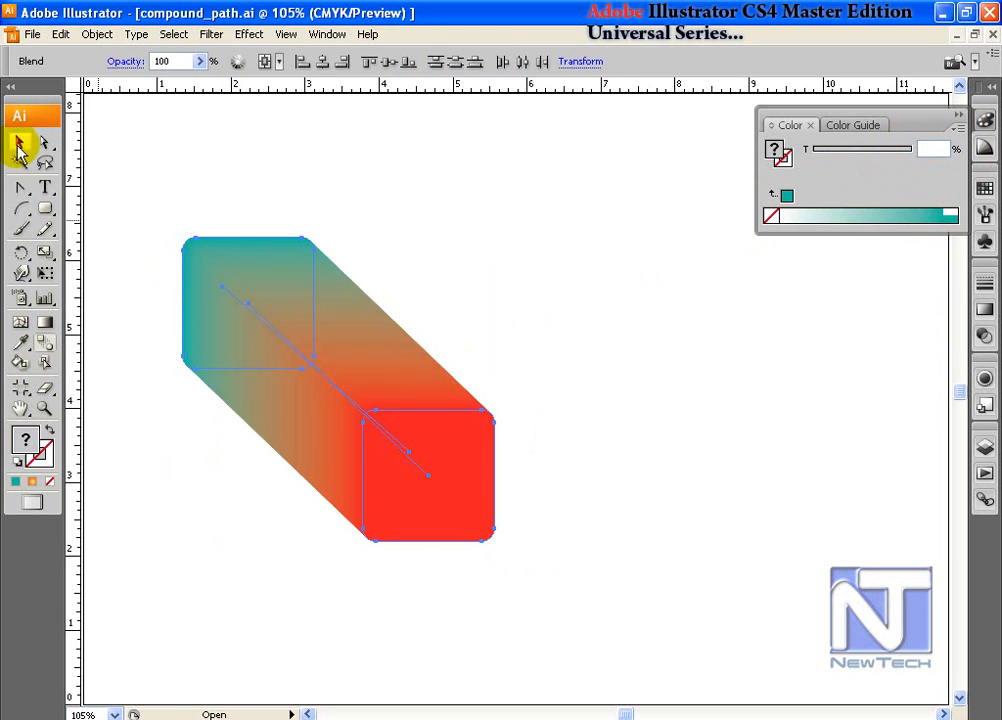
pyautogui.click(19, 143)
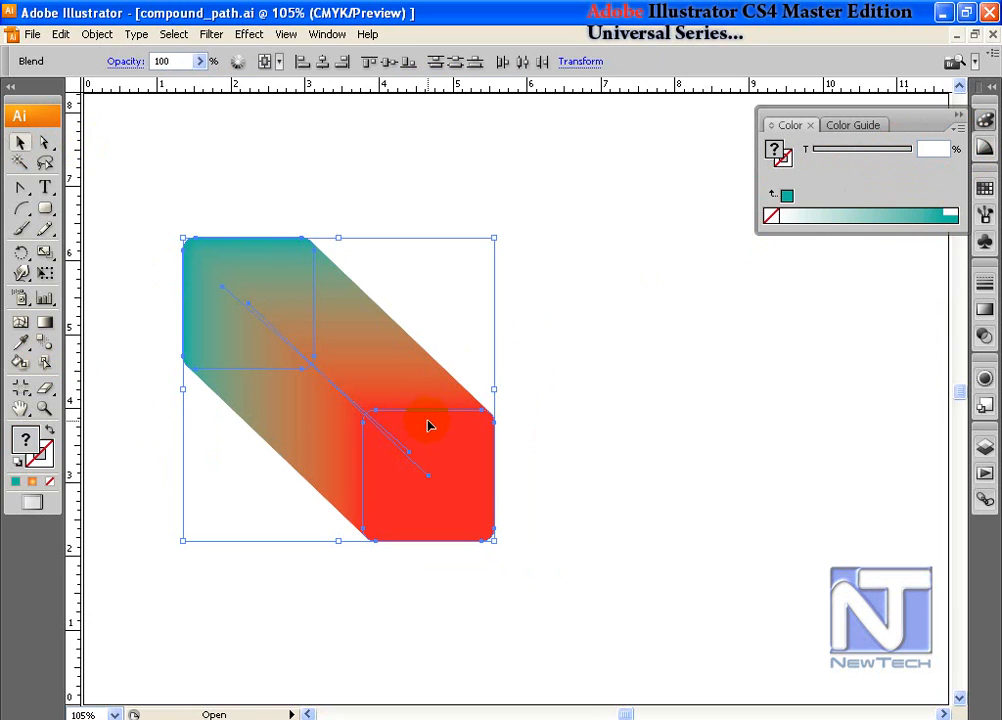
# Reselect the teal-to-red blend and delete it from the artboard.
pyautogui.click(636, 330)
pyautogui.click(465, 466)
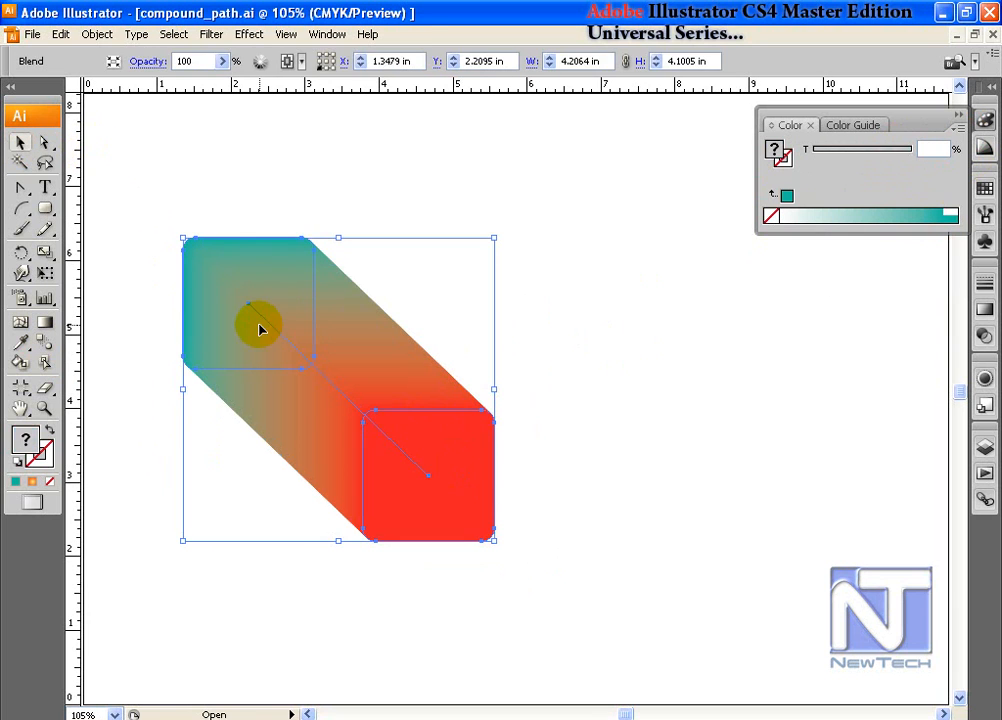
pyautogui.hotkey('ctrl', 'shift', 'a')
pyautogui.click(370, 400)
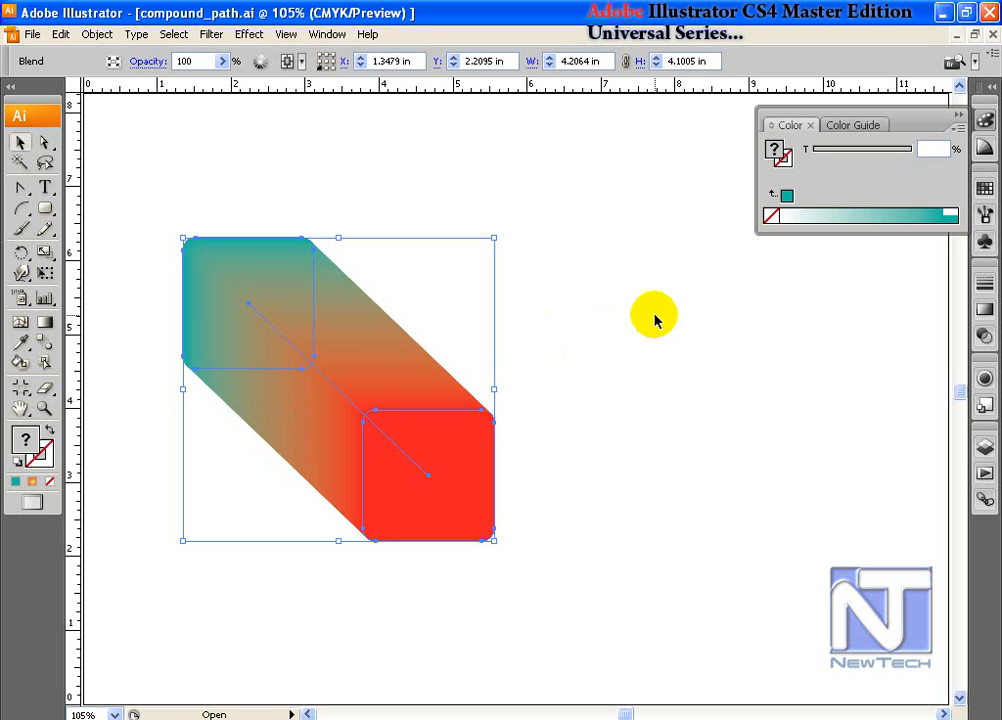
pyautogui.click(590, 320)
pyautogui.click(333, 360)
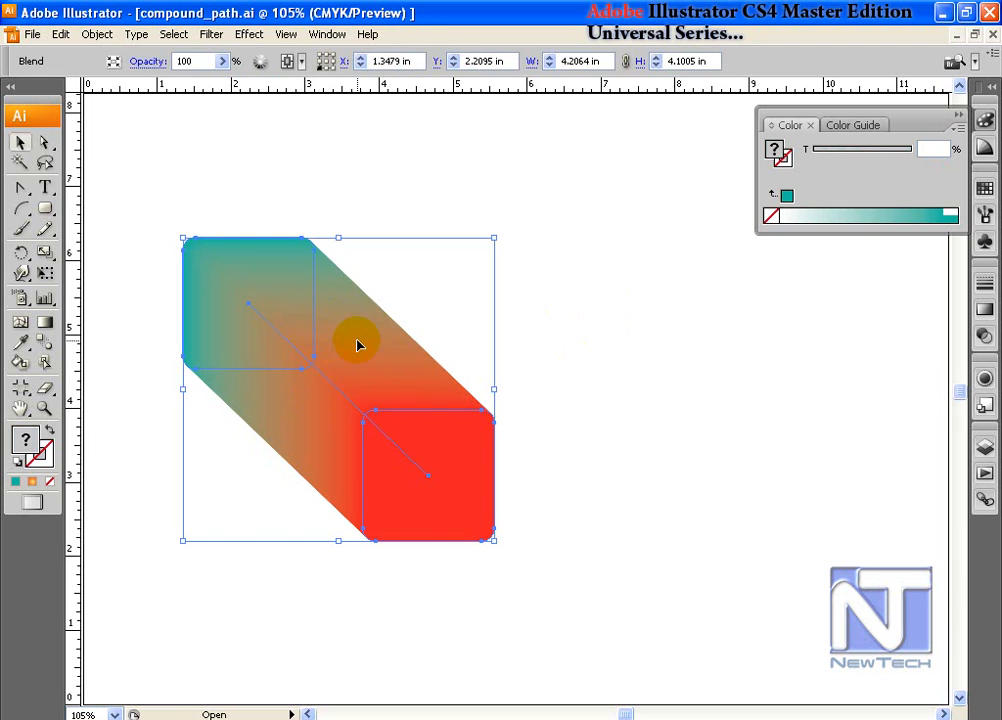
pyautogui.press('Delete')
# Draw a teal rounded square about 1.9 in wide in the upper-left part of the artboard.
pyautogui.click(44, 209)
pyautogui.moveTo(187, 255); pyautogui.dragTo(326, 384)
pyautogui.click(985, 190)
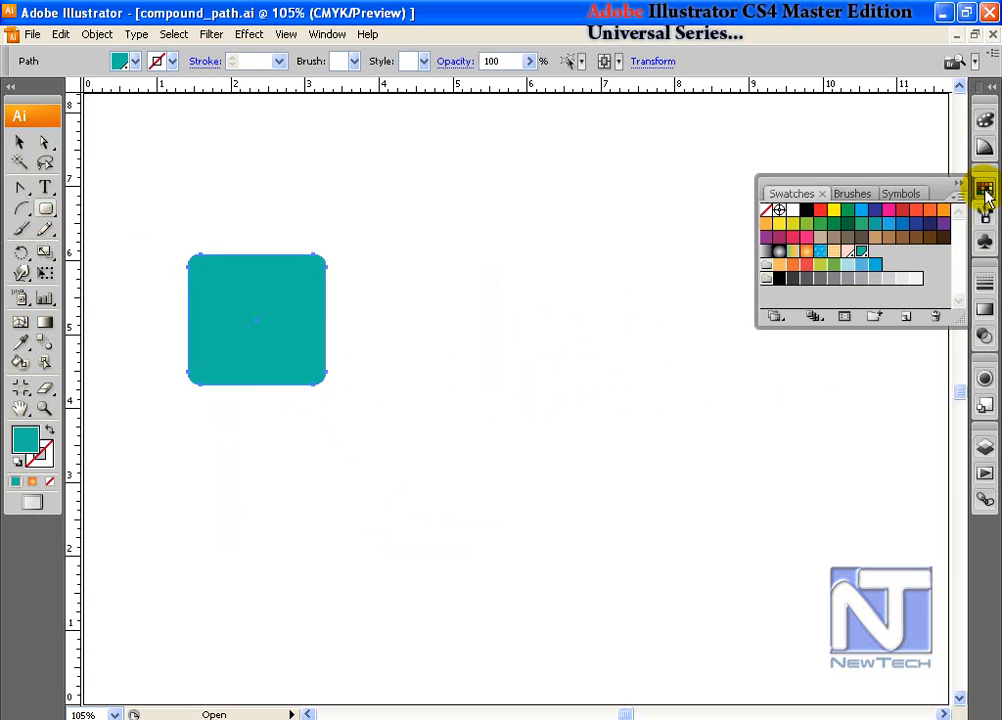
# Duplicate the teal rounded square diagonally down to the right and fill the copy with the blue wave pattern swatch.
pyautogui.press('v')
pyautogui.moveTo(267, 320); pyautogui.dragTo(459, 510)
pyautogui.click(820, 253)
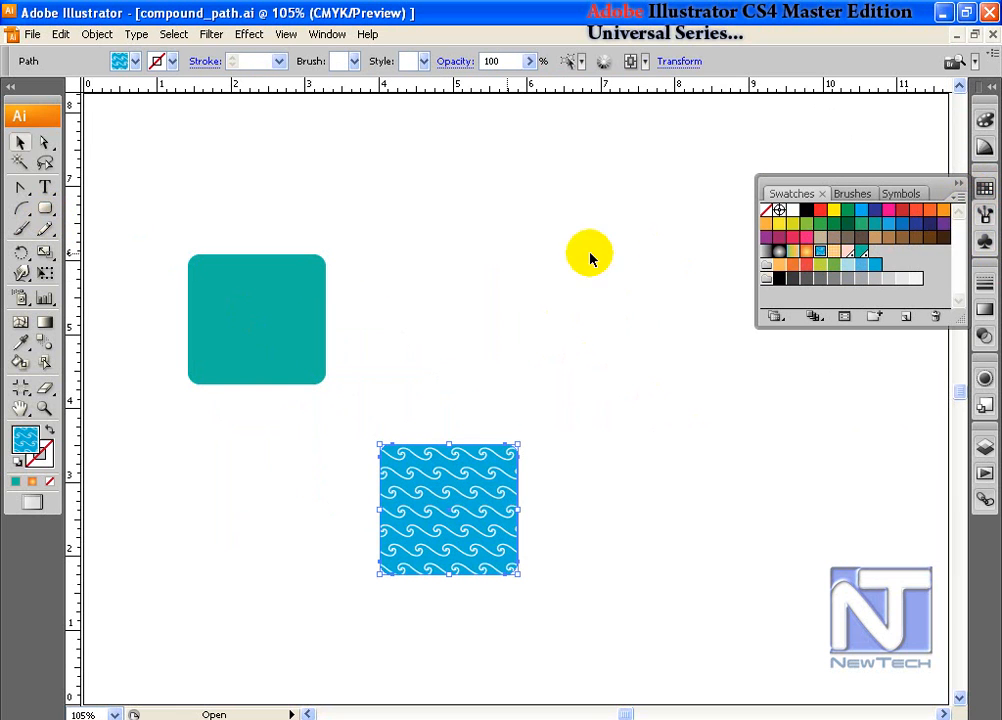
# Blend the teal square with the wave-patterned square.
pyautogui.click(46, 344)
pyautogui.click(257, 325)
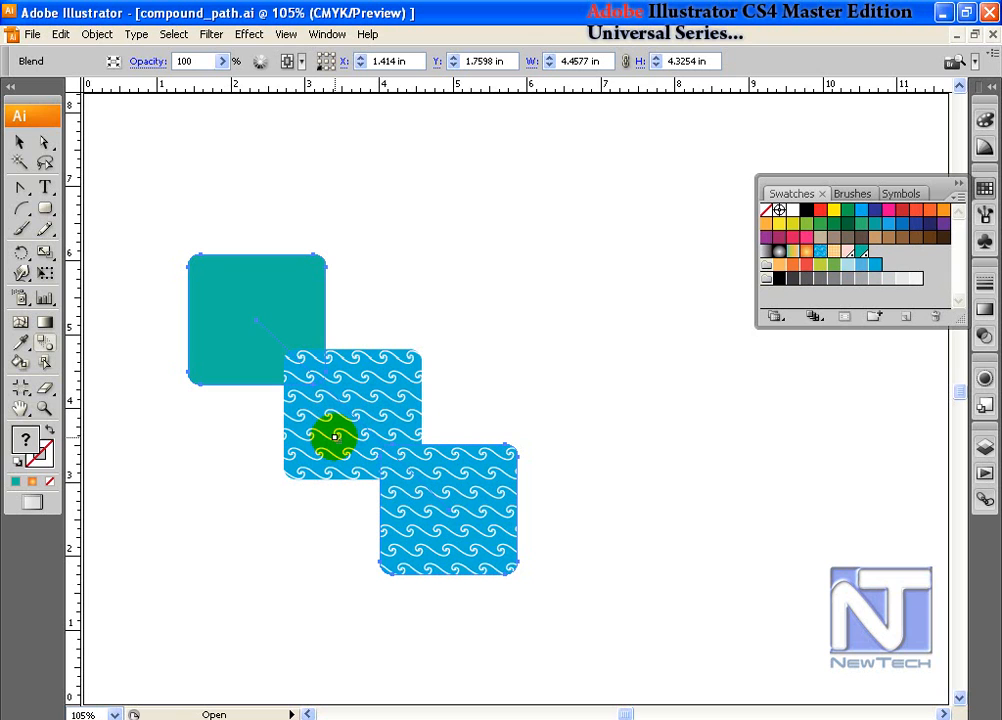
# Select the wave-patterned end square inside the blend and send it behind the other squares.
pyautogui.click(45, 142)
pyautogui.click(474, 490)
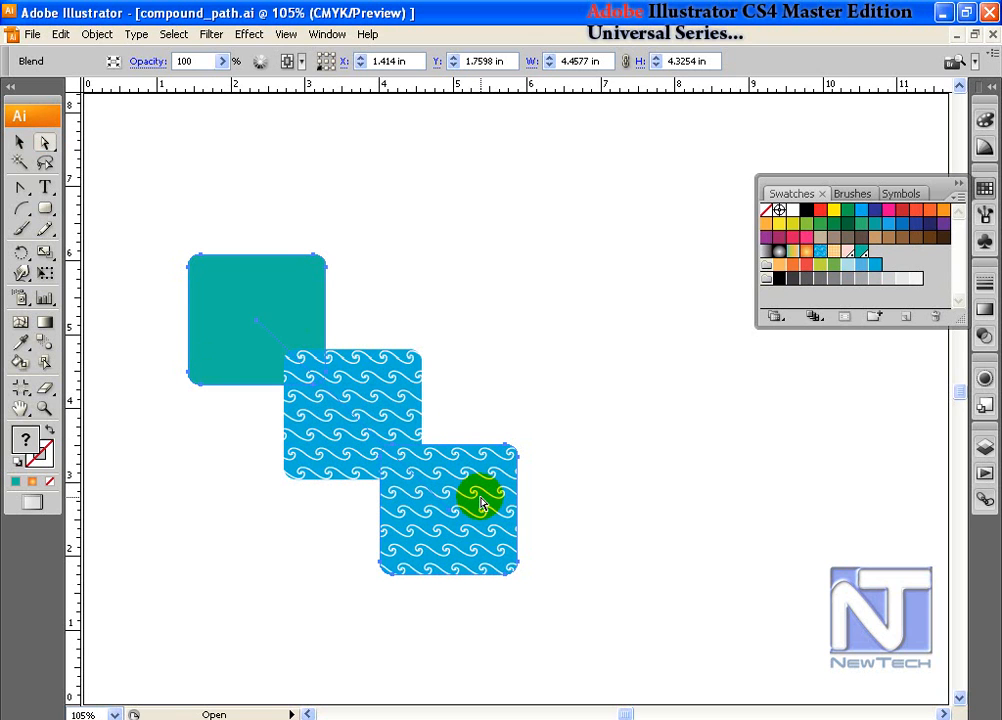
pyautogui.click(480, 503)
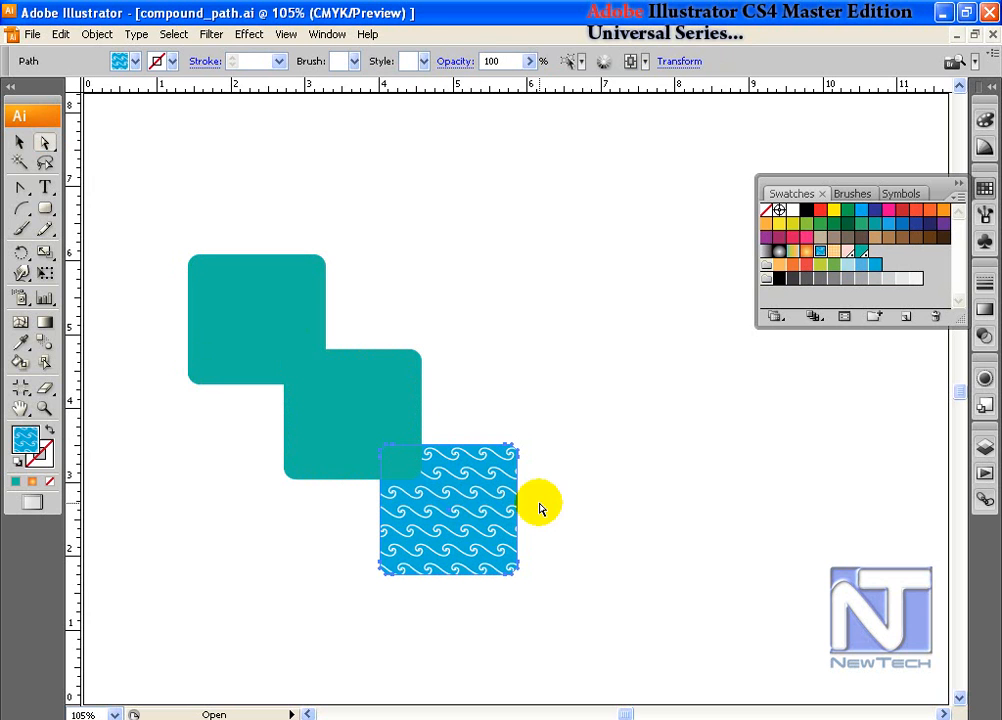
# Keep the blend aligned to the path, preview it with 15 specified steps, and set the spacing to 5 steps.
pyautogui.click(242, 297)
pyautogui.click(265, 295)
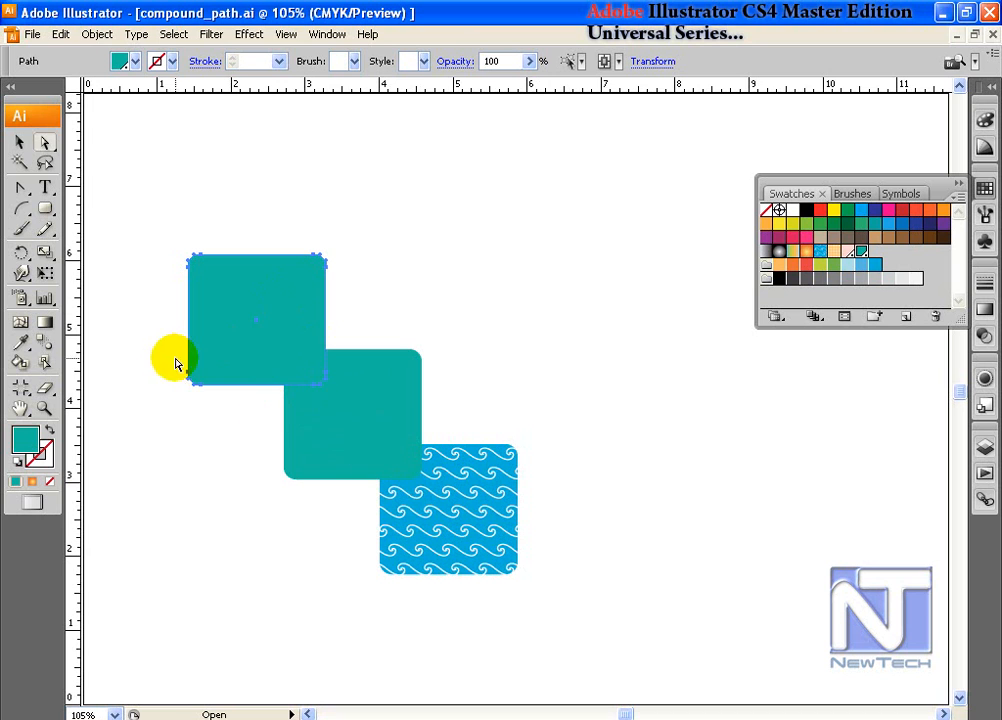
pyautogui.doubleClick(45, 341)
pyautogui.moveTo(441, 308); pyautogui.dragTo(557, 178)
pyautogui.click(514, 237)
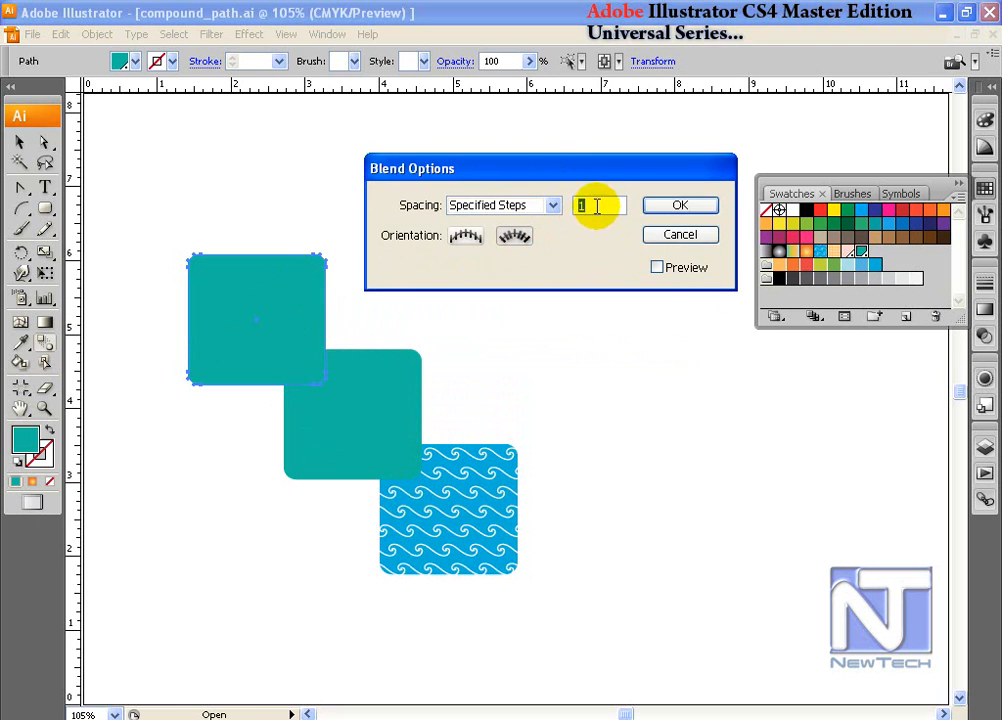
pyautogui.click(600, 204)
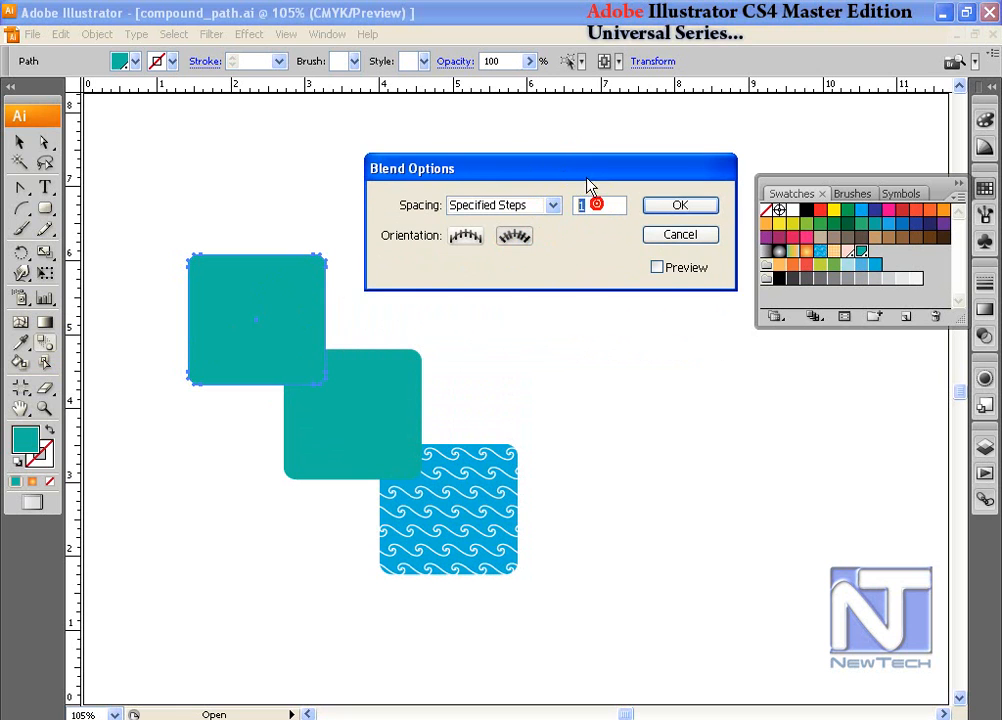
pyautogui.write('5')
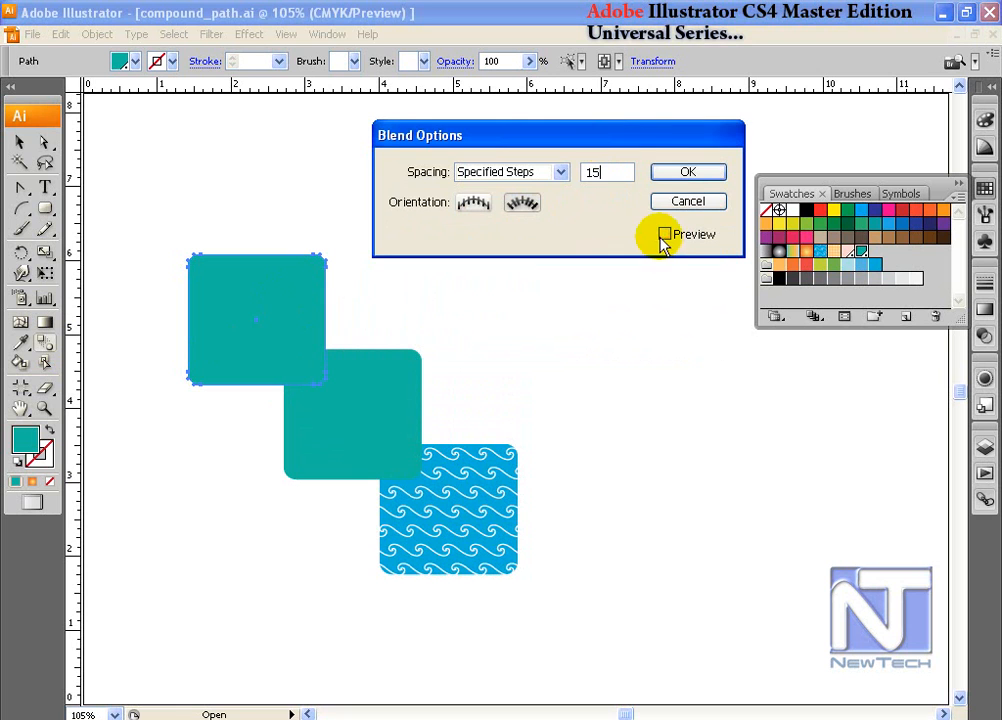
pyautogui.click(662, 240)
pyautogui.doubleClick(593, 172)
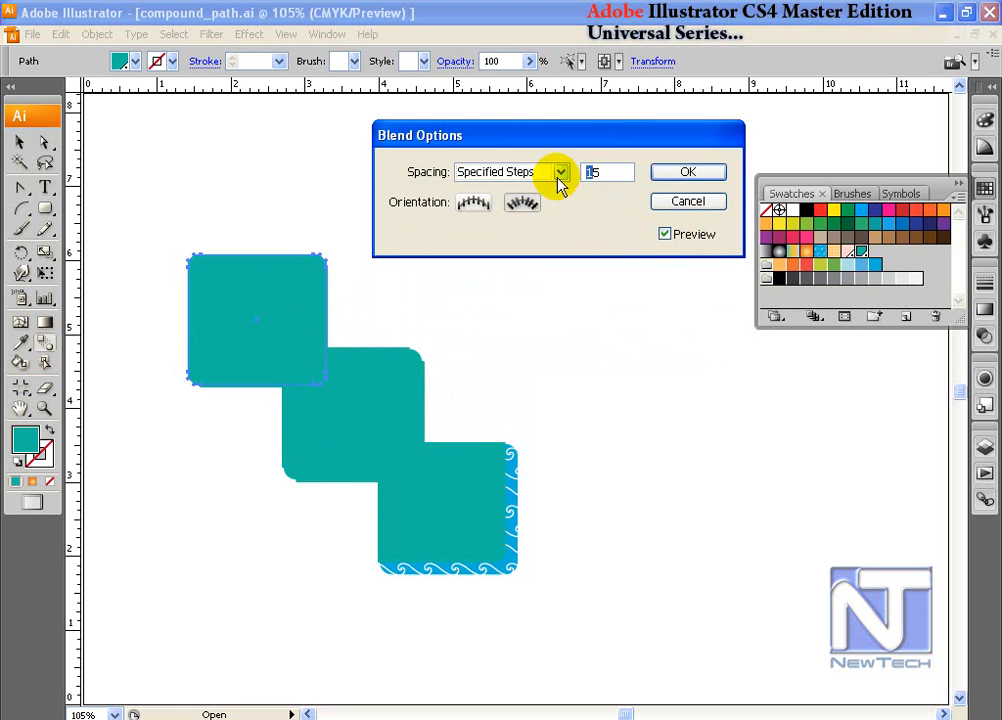
pyautogui.write('5')
pyautogui.click(688, 174)
# Deselect everything and select only the wave-patterned end square of the blend.
pyautogui.click(46, 143)
pyautogui.click(598, 523)
pyautogui.click(503, 552)
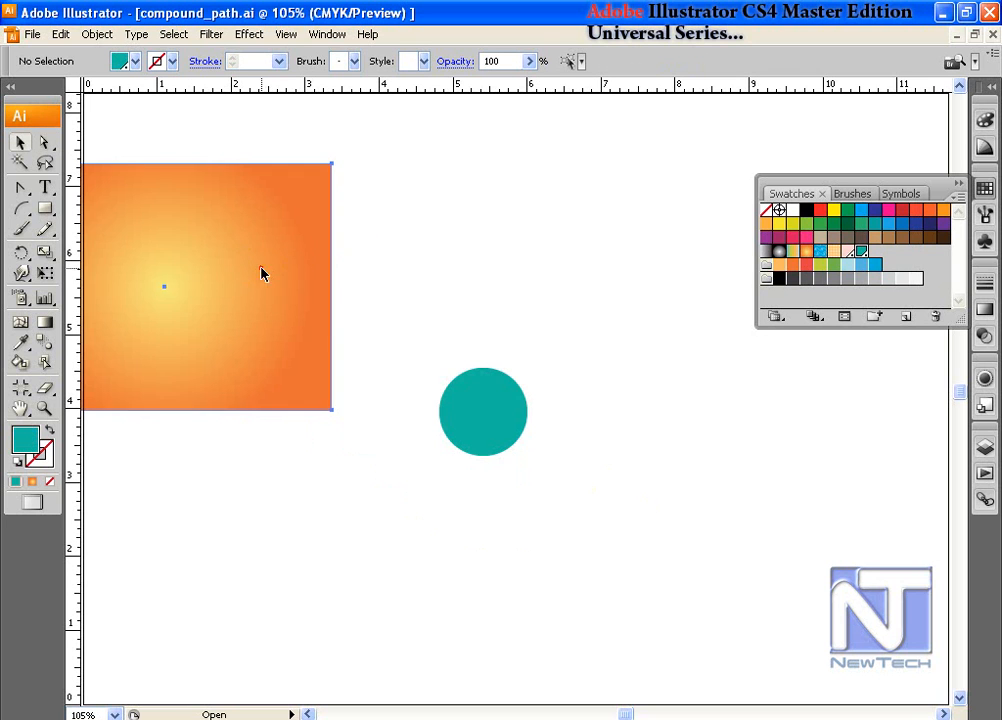
# Move the orange gradient rectangle fully onto the artboard, shift the teal circle below it, and select both shapes.
pyautogui.moveTo(262, 270); pyautogui.dragTo(409, 244)
pyautogui.moveTo(498, 432); pyautogui.dragTo(503, 530)
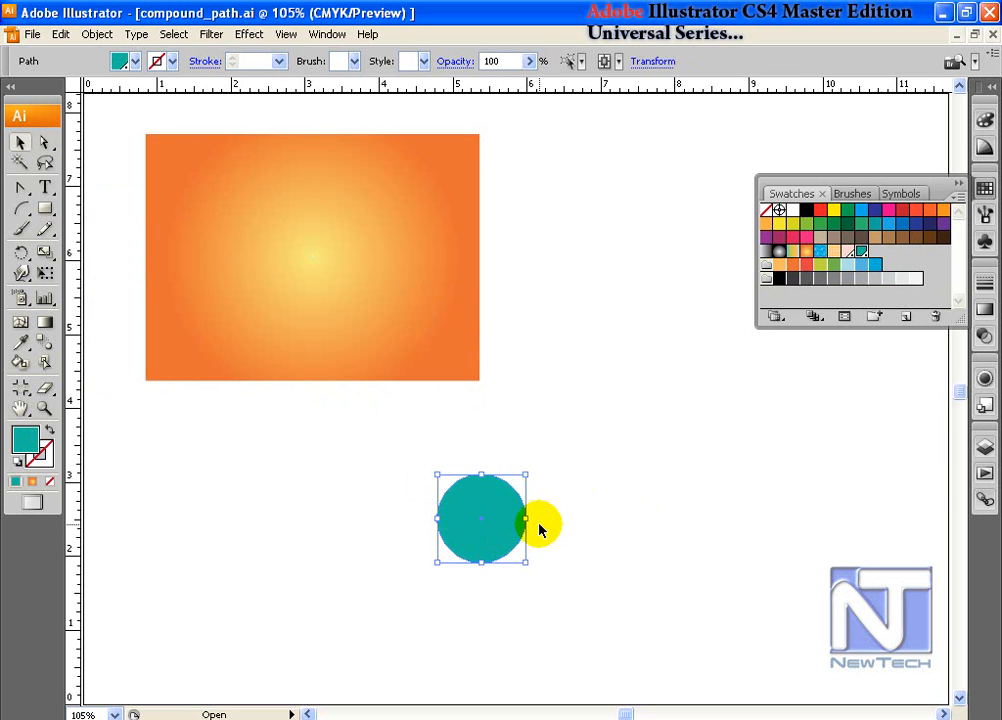
pyautogui.click(478, 528)
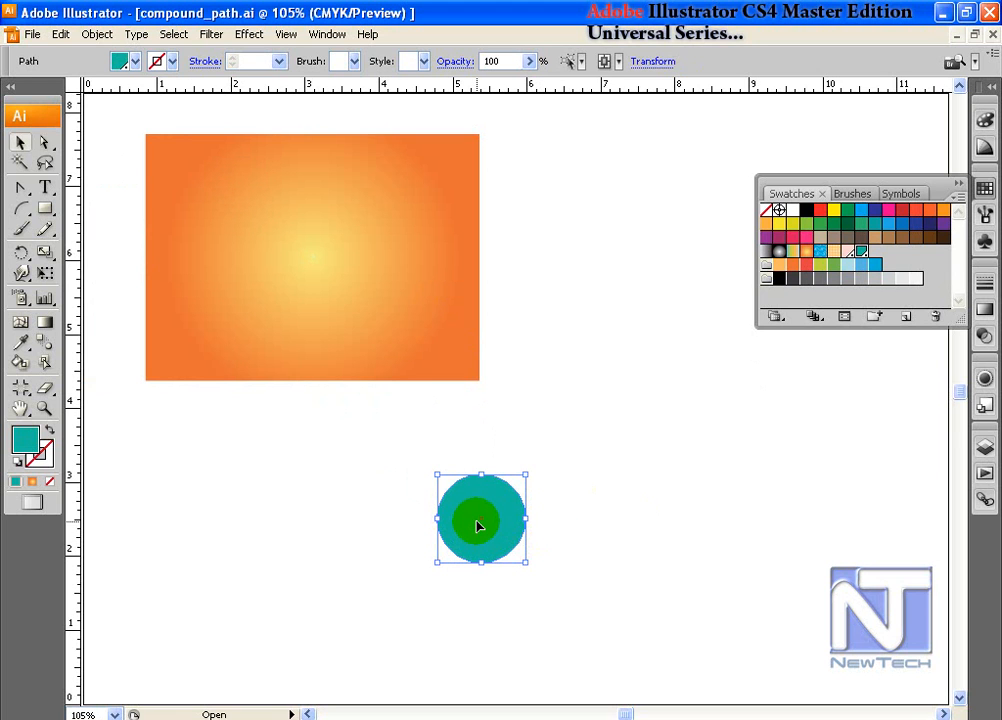
pyautogui.keyDown('shift'); pyautogui.click(416, 329); pyautogui.keyUp('shift')
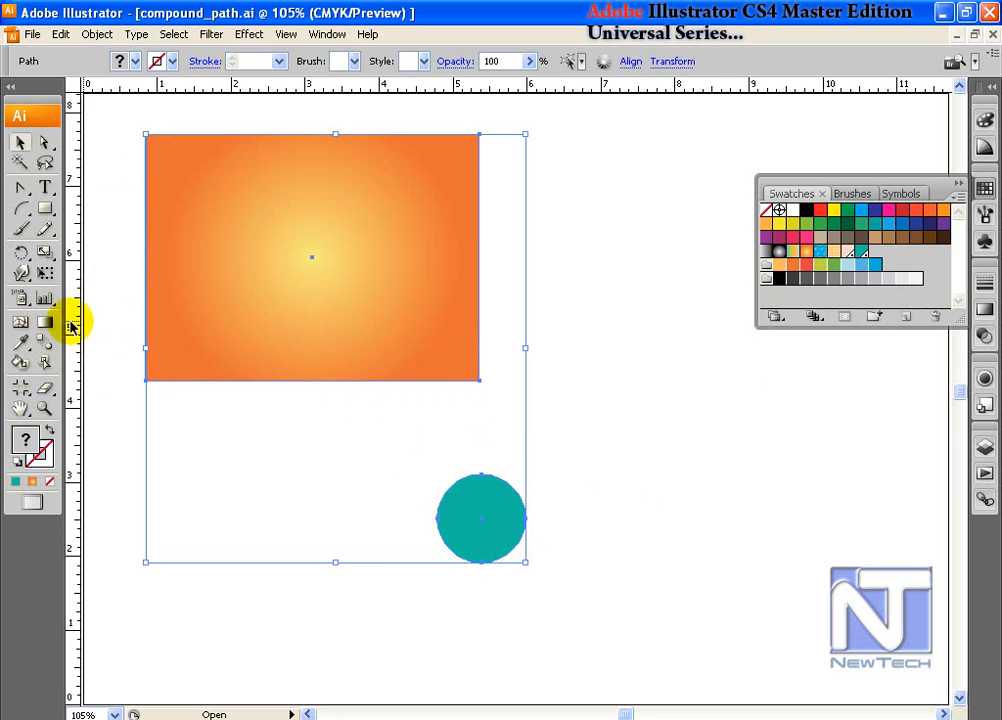
# Create a blend between the orange gradient rectangle and the teal circle.
pyautogui.click(48, 347)
pyautogui.click(213, 333)
pyautogui.click(478, 514)
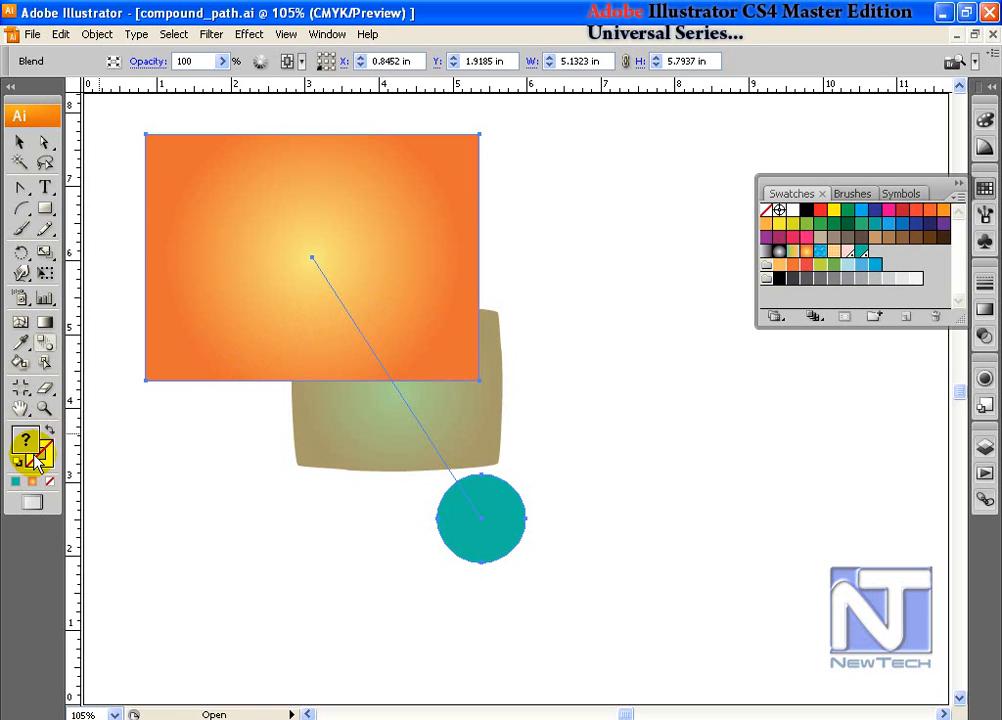
# Preview the rectangle-to-circle blend and set its spacing to 10 specified steps.
pyautogui.doubleClick(45, 342)
pyautogui.moveTo(497, 315); pyautogui.dragTo(587, 200)
pyautogui.click(593, 229)
pyautogui.click(555, 260)
pyautogui.press('BackSpace')
pyautogui.write('10')
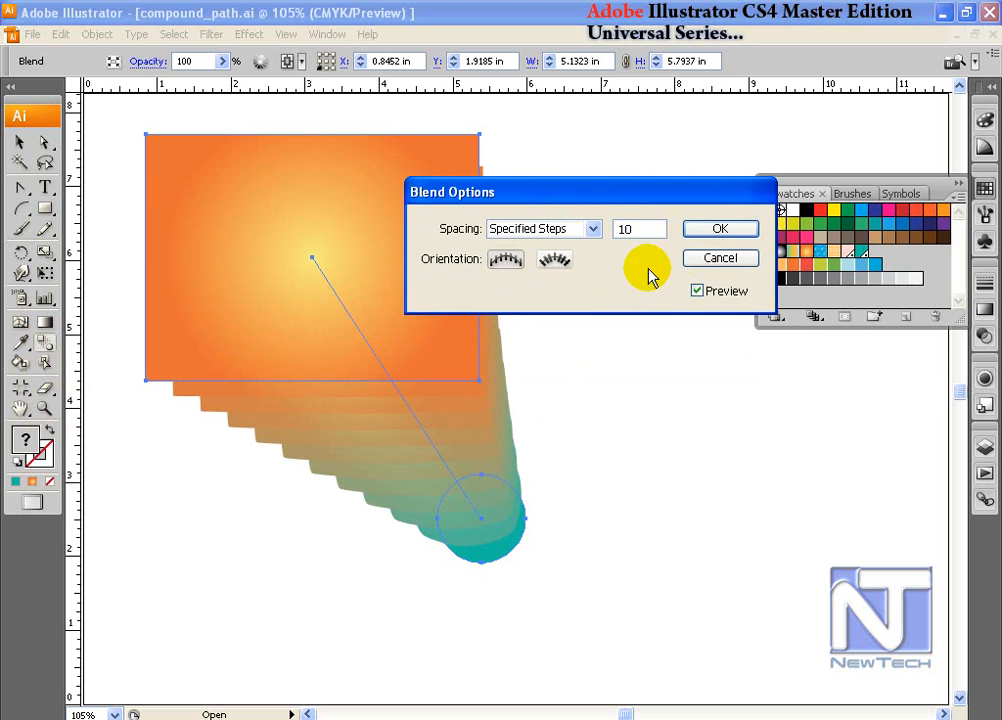
pyautogui.click(721, 231)
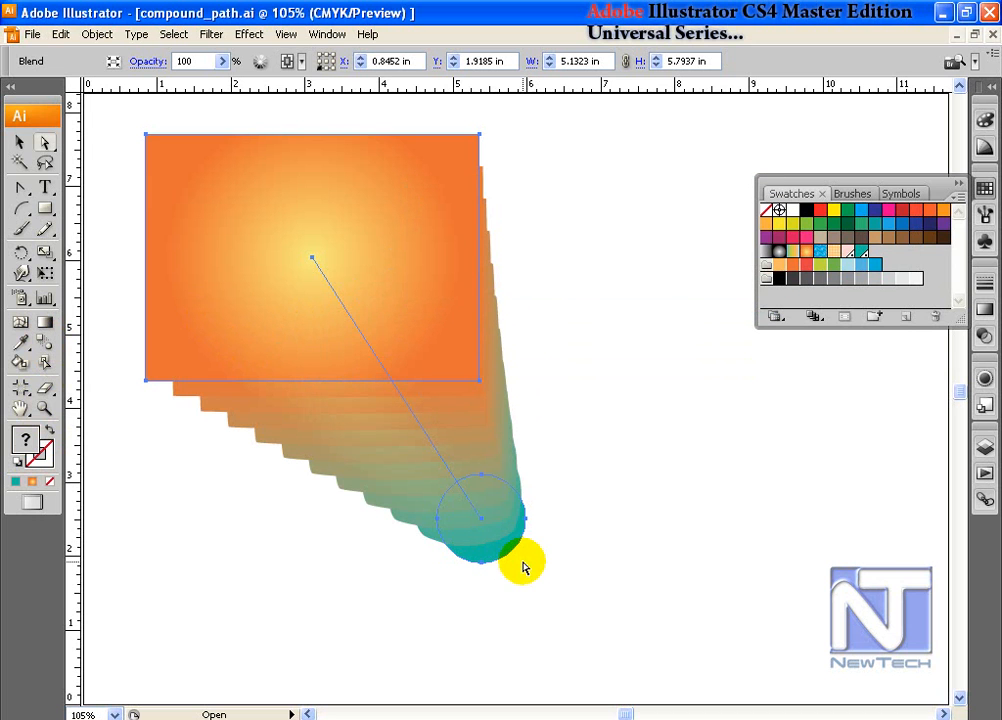
# Select only the teal end circle of the blend and set its blending mode to Screen.
pyautogui.click(507, 554)
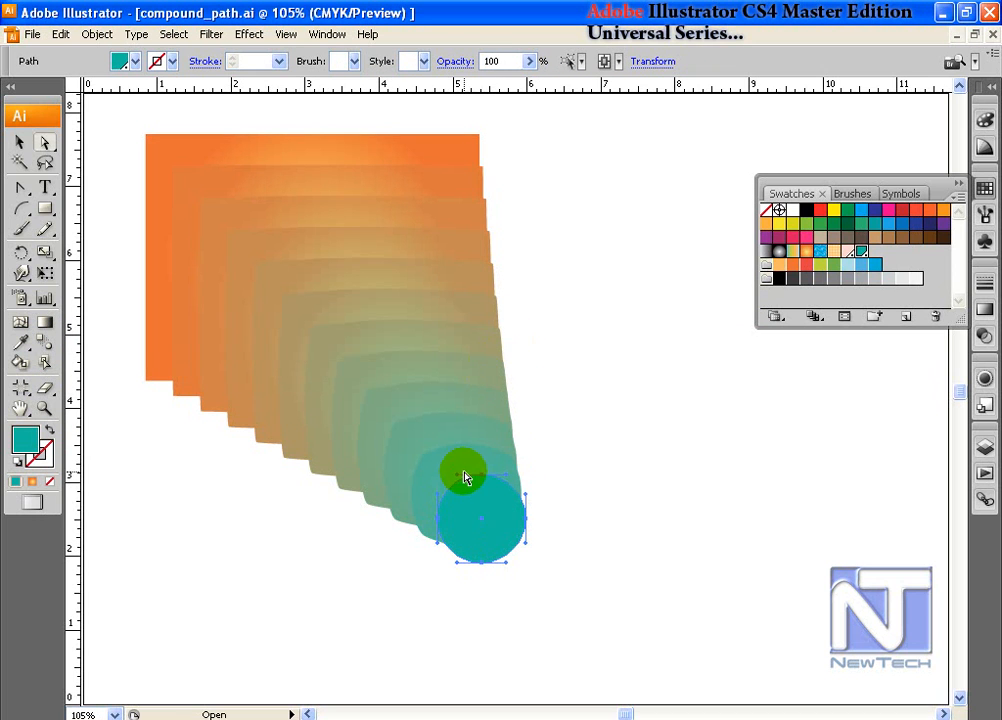
pyautogui.click(499, 509)
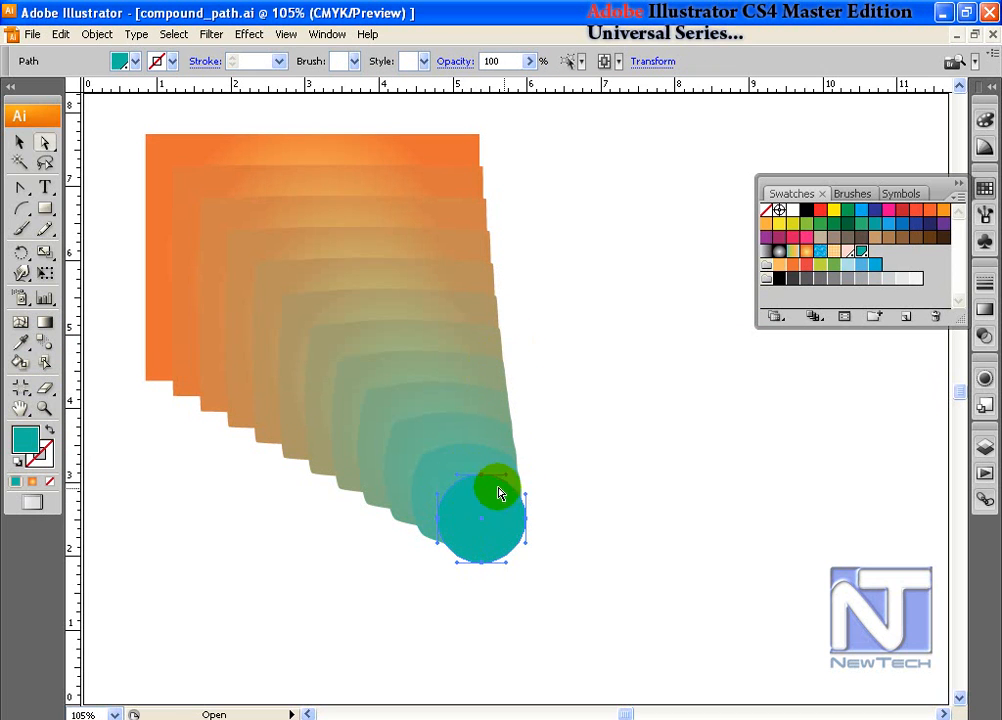
pyautogui.click(985, 311)
pyautogui.click(908, 289)
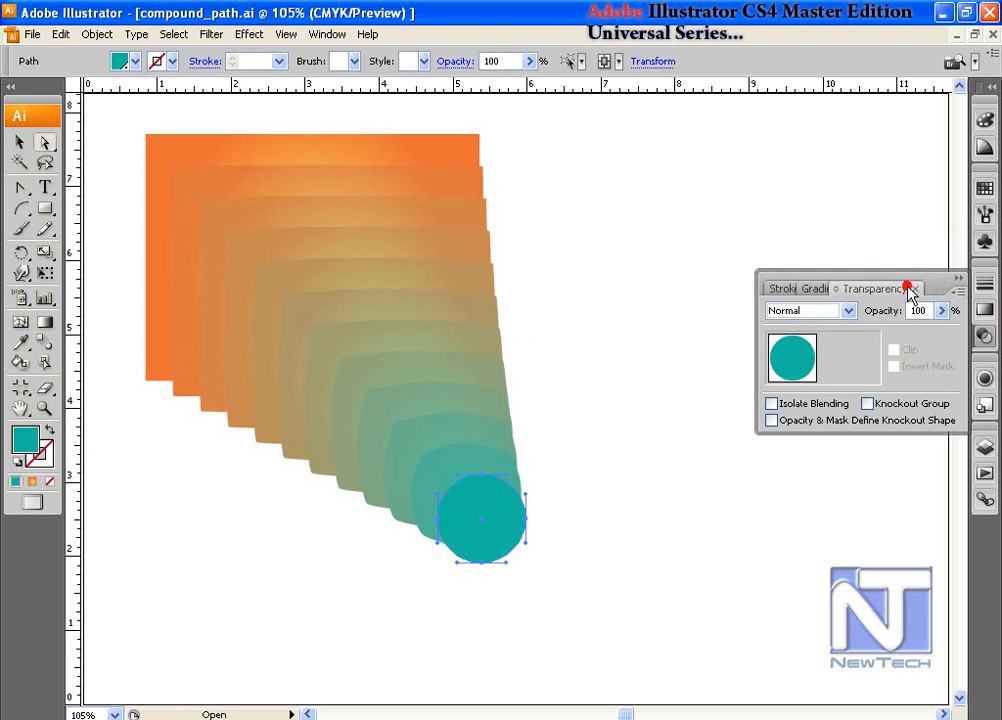
pyautogui.click(846, 314)
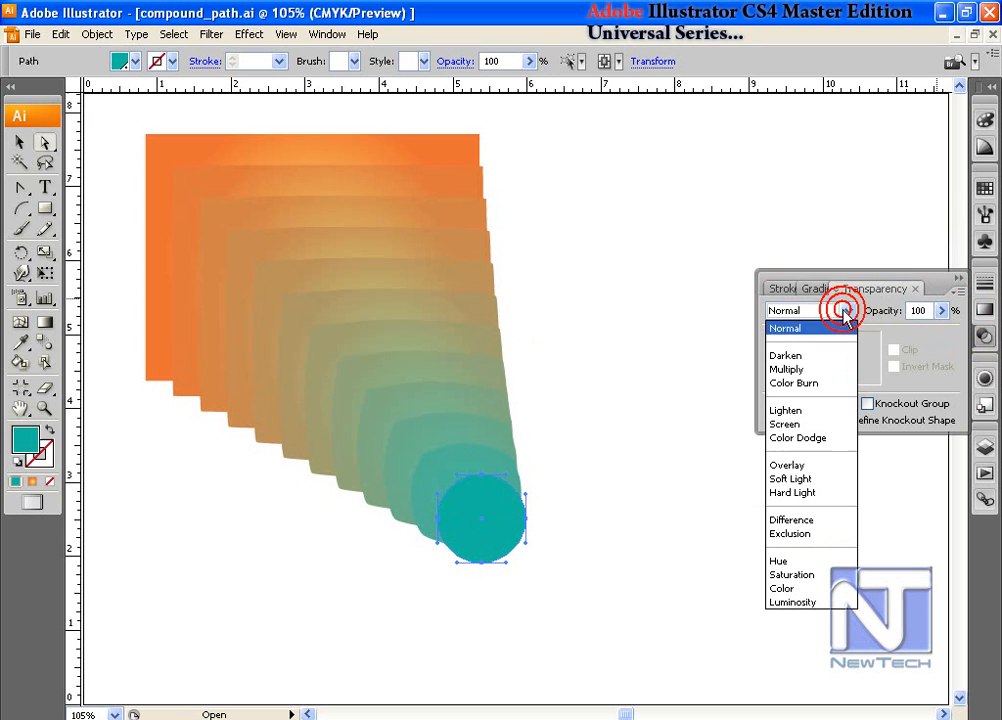
pyautogui.click(816, 424)
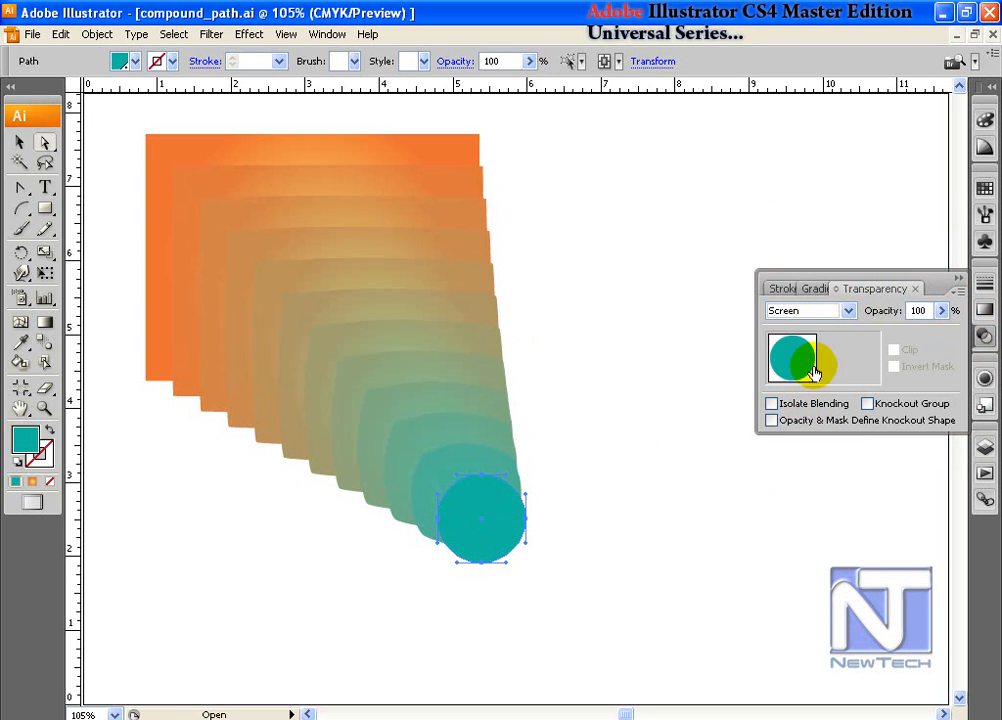
pyautogui.click(481, 519)
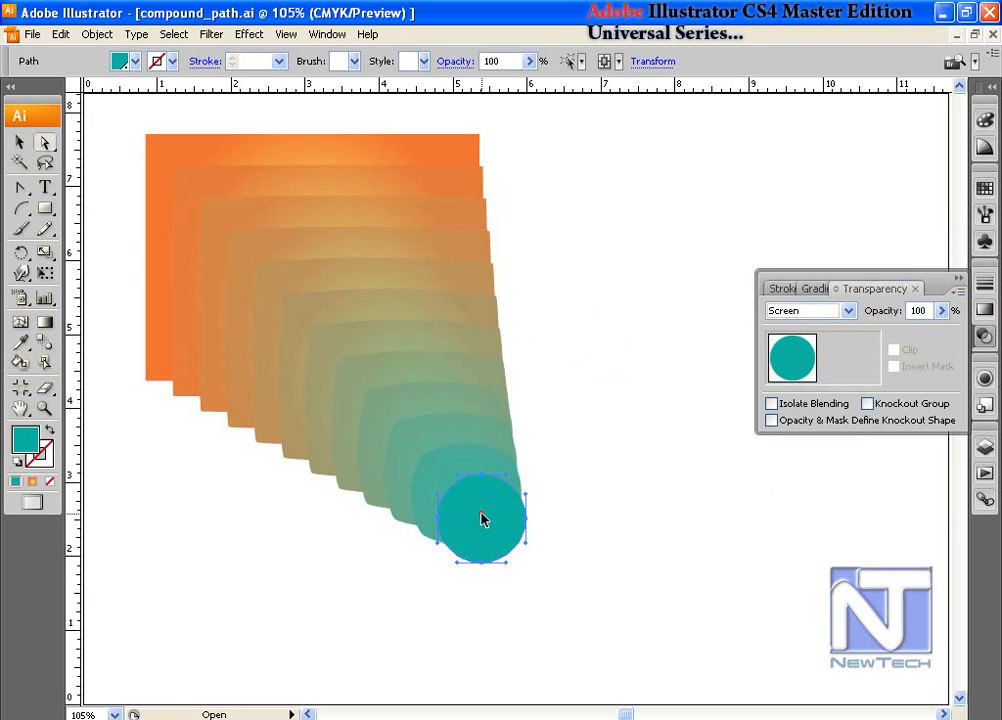
# Draw a teal rectangle about 7.4 by 6.7 in around the blend, send it to the back, and reselect the blend's end circle.
pyautogui.moveTo(45, 213); pyautogui.dragTo(116, 212)
pyautogui.moveTo(95, 133); pyautogui.dragTo(641, 627)
pyautogui.hotkey('ctrl', 'shift', '[')
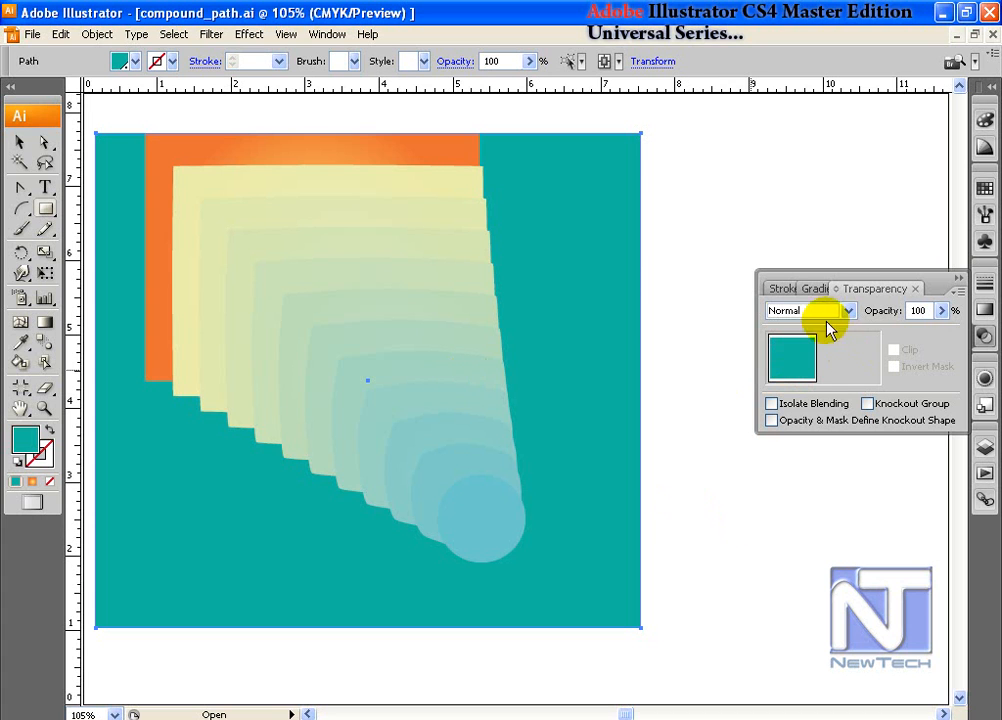
pyautogui.click(45, 142)
pyautogui.click(494, 516)
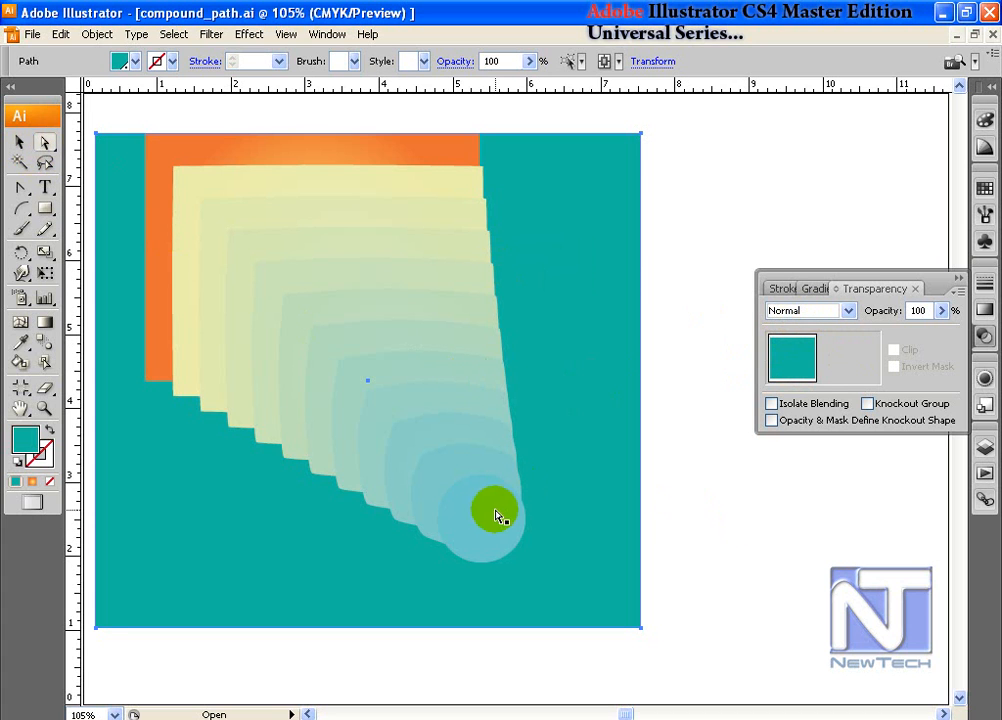
# Try the Overlay and Hard Light blending modes on the end circle and return it to Screen.
pyautogui.click(848, 311)
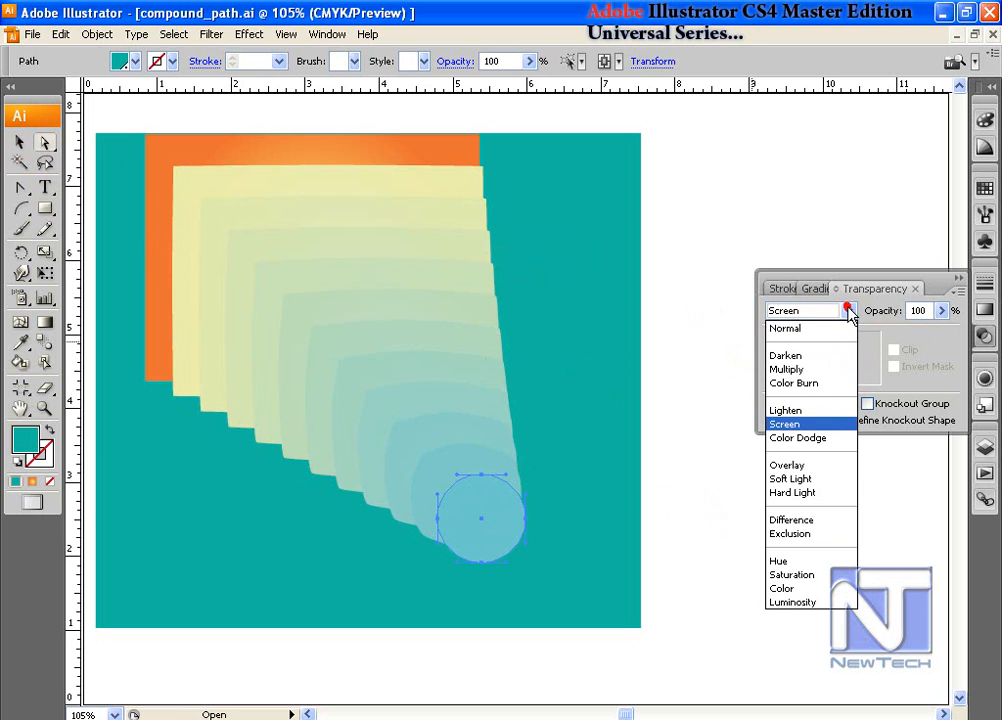
pyautogui.click(814, 466)
pyautogui.click(848, 311)
pyautogui.click(792, 492)
pyautogui.click(848, 311)
pyautogui.click(816, 425)
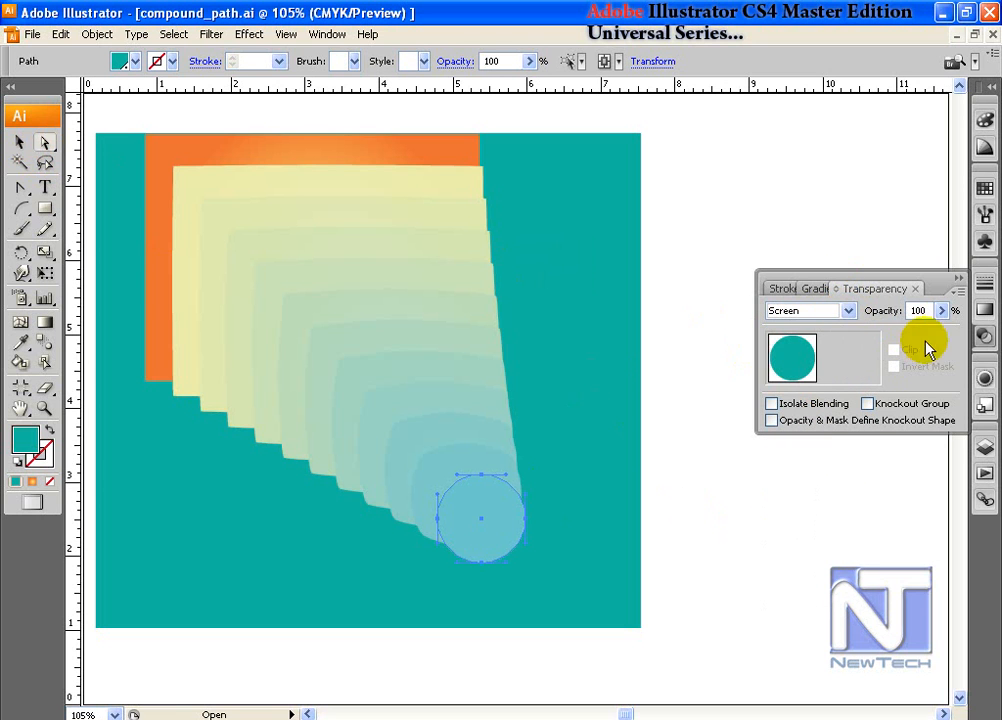
# Lower the opacity of the blend's end circle to 18%.
pyautogui.click(942, 312)
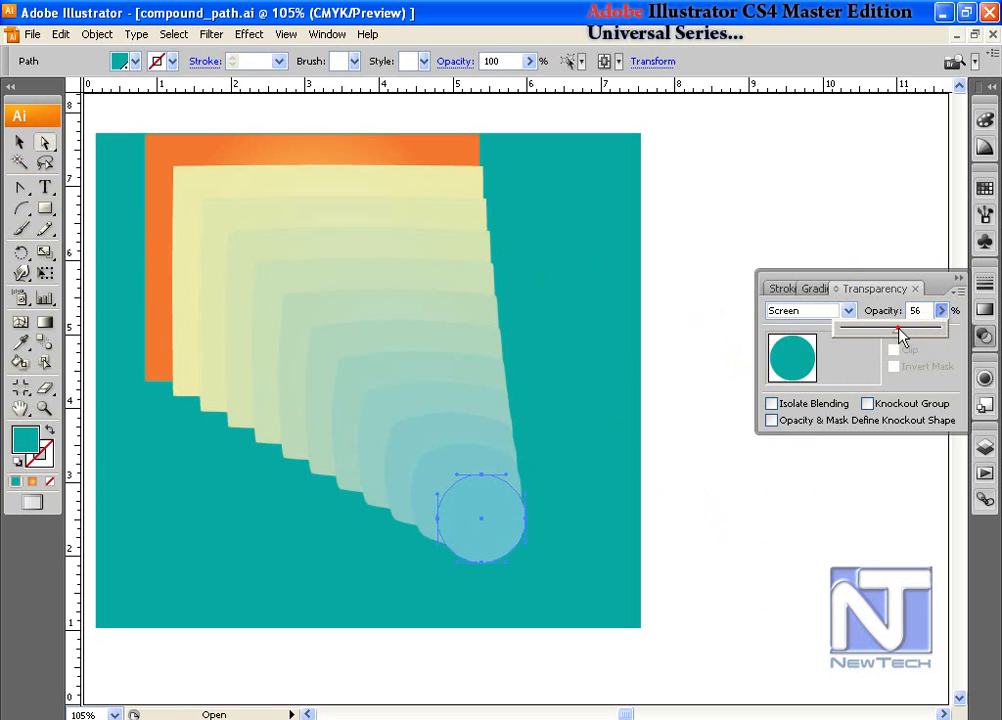
pyautogui.moveTo(885, 343); pyautogui.dragTo(857, 329)
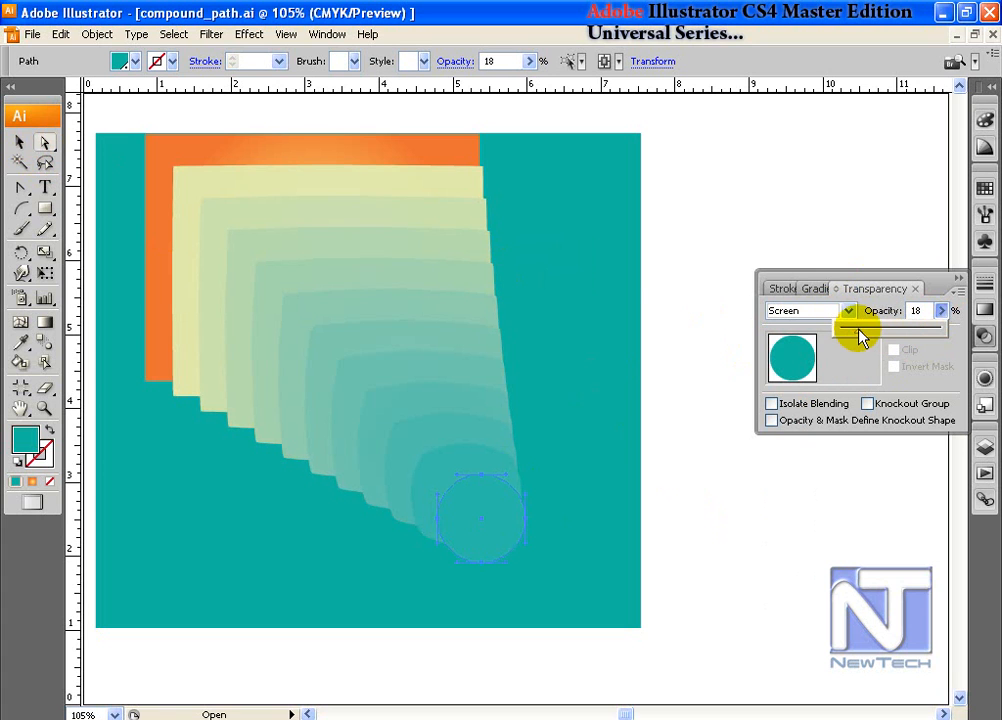
pyautogui.click(940, 312)
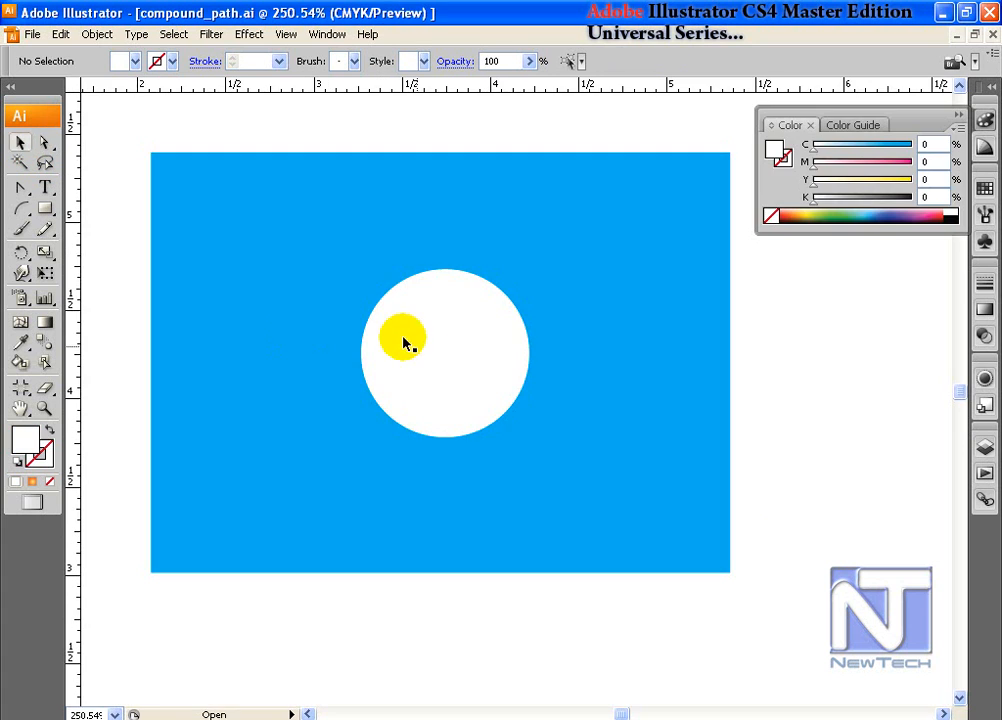
# Align the white circle and the blue rectangle on their horizontal and vertical centres.
pyautogui.click(425, 353)
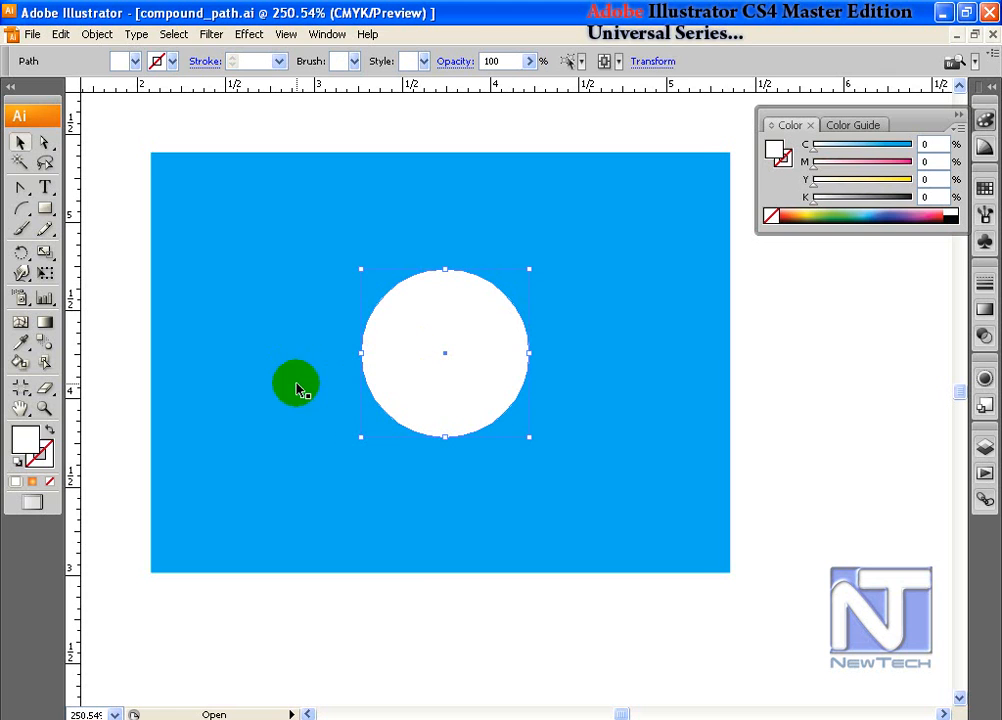
pyautogui.keyDown('shift'); pyautogui.click(306, 391); pyautogui.keyUp('shift')
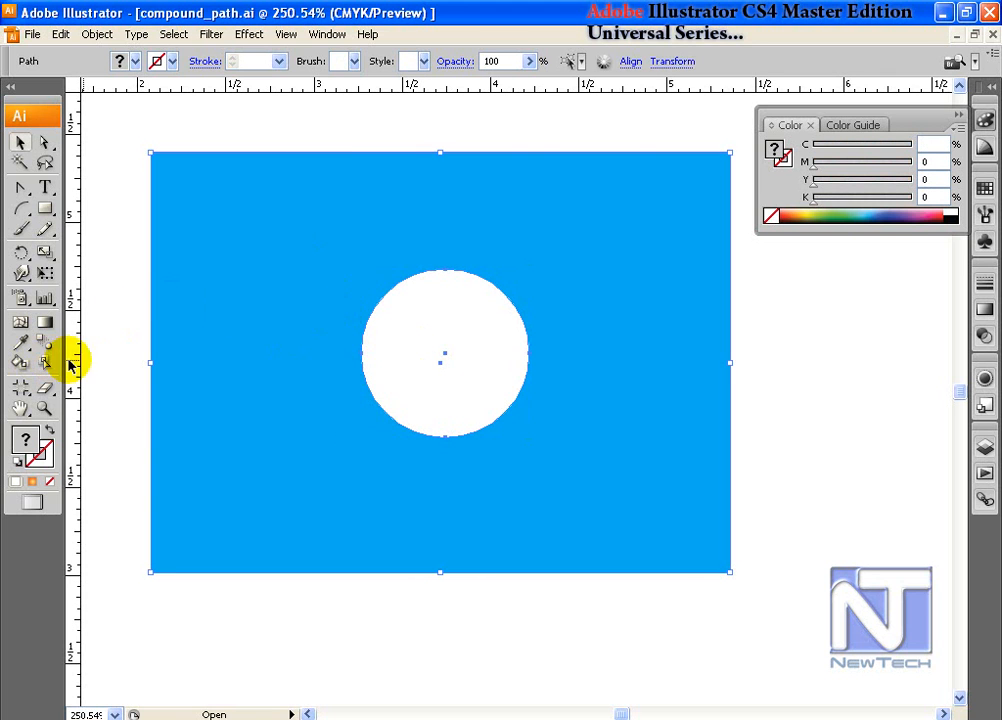
pyautogui.click(631, 62)
pyautogui.click(490, 95)
pyautogui.click(591, 95)
pyautogui.click(742, 307)
# Blend the white circle with the blue rectangle.
pyautogui.hotkey('ctrl', 'a')
pyautogui.click(45, 342)
pyautogui.click(284, 330)
# Select only the white circle inside the blue-to-white blend.
pyautogui.click(44, 143)
pyautogui.click(122, 237)
pyautogui.click(441, 360)
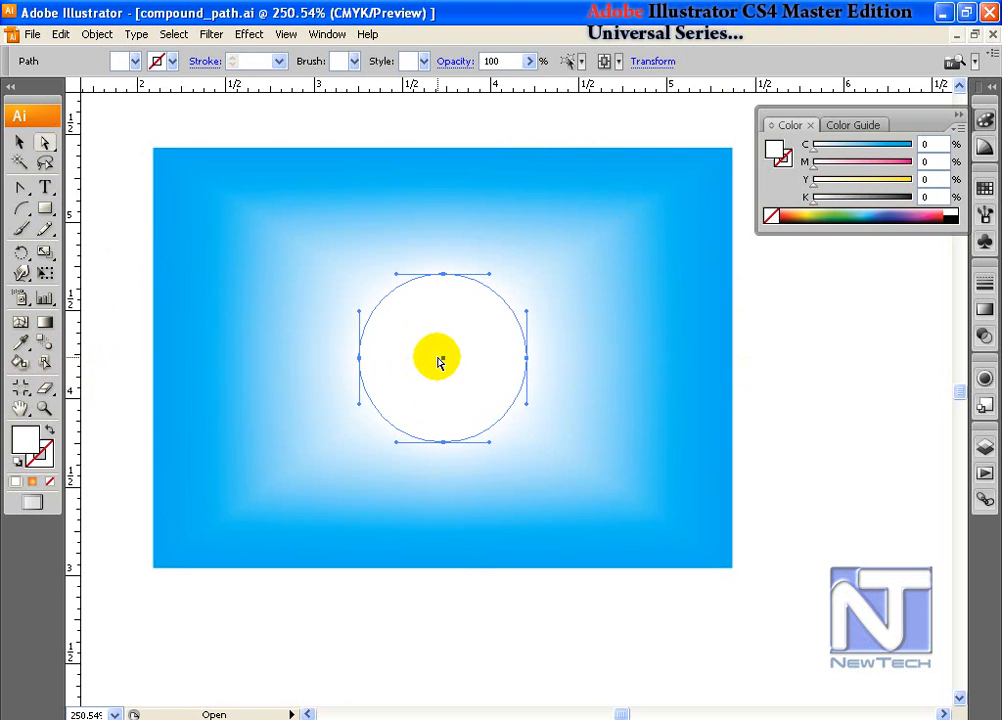
pyautogui.click(760, 360)
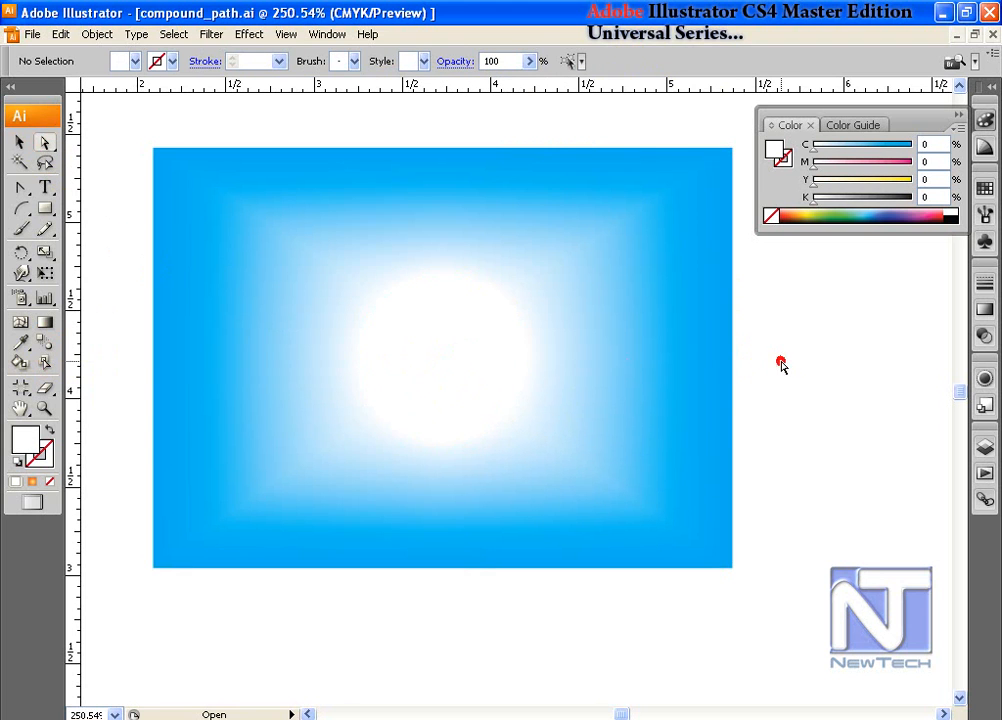
pyautogui.click(781, 361)
pyautogui.click(414, 380)
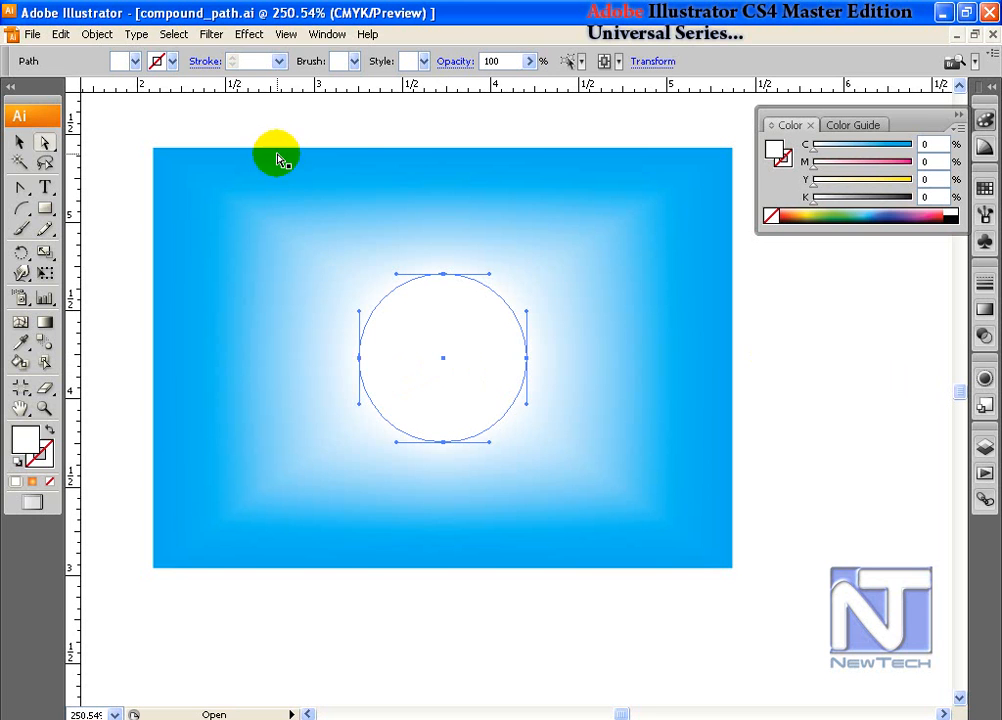
# Apply the Pucker & Bloat filter to the white circle at -97% with the preview on.
pyautogui.click(213, 36)
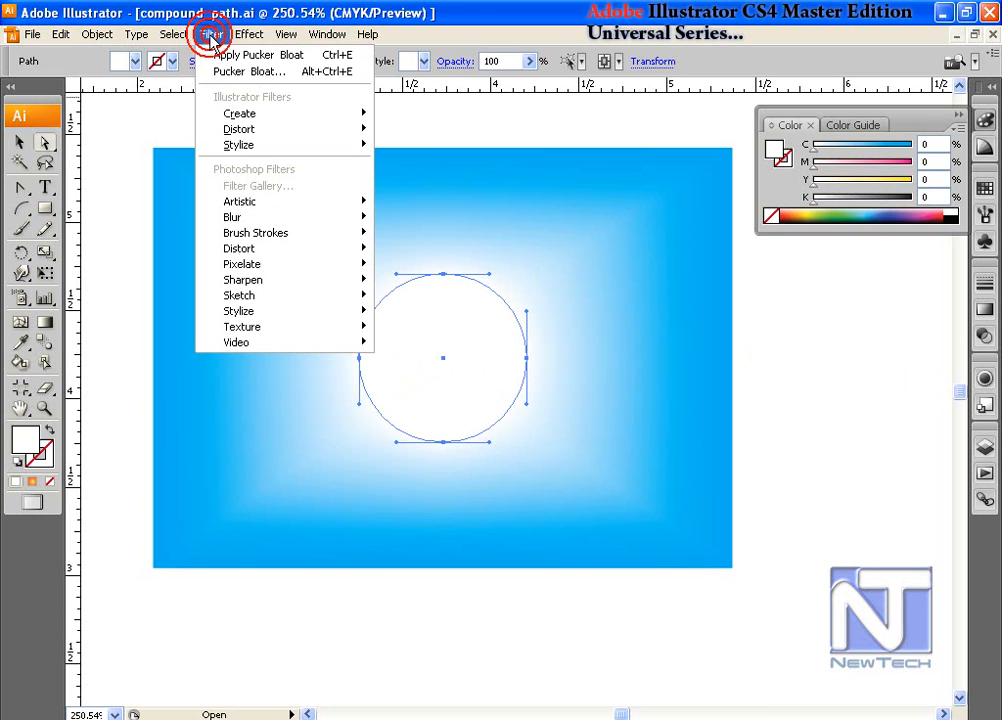
pyautogui.click(250, 130)
pyautogui.click(435, 146)
pyautogui.moveTo(528, 197); pyautogui.dragTo(479, 197)
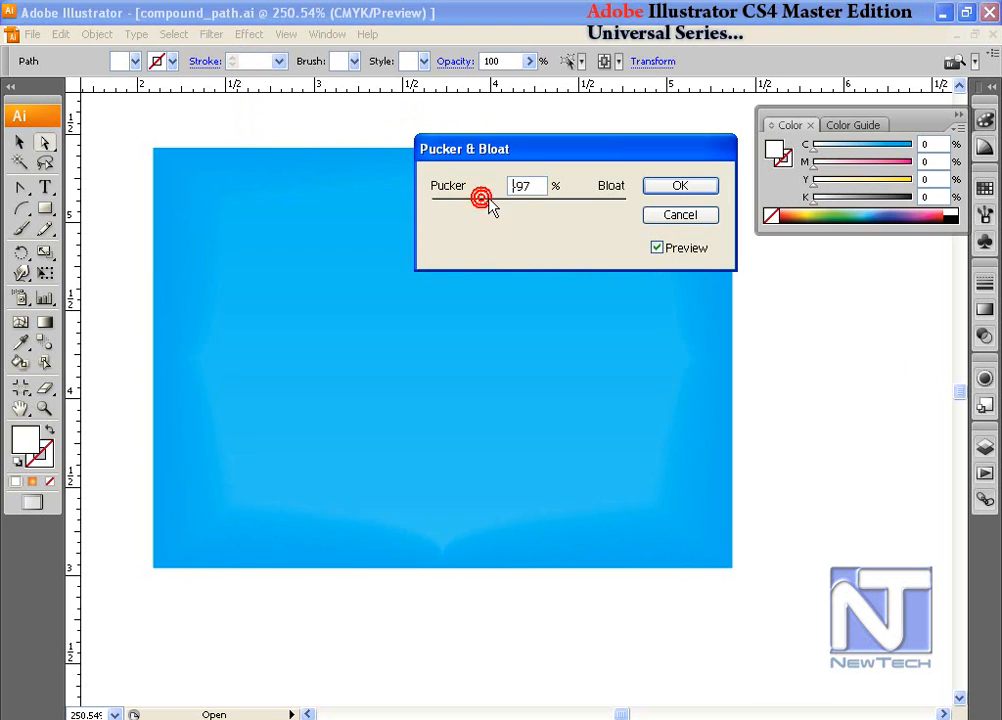
pyautogui.click(679, 187)
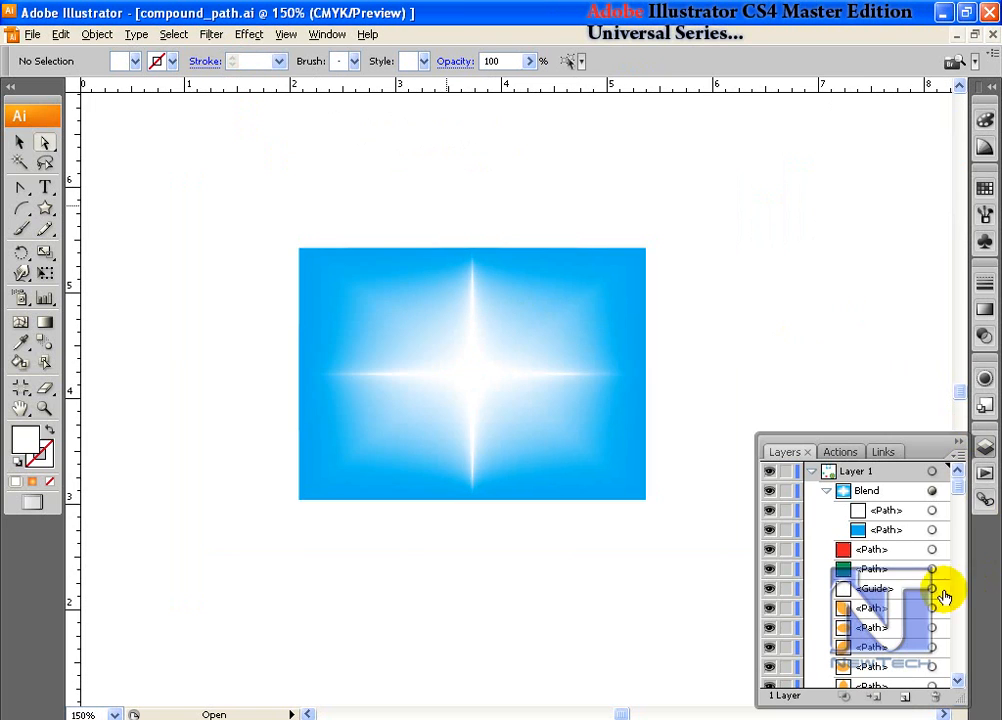
# Draw a white five-pointed star about 1.7 in wide in the empty area beside the blue rectangle.
pyautogui.click(471, 386)
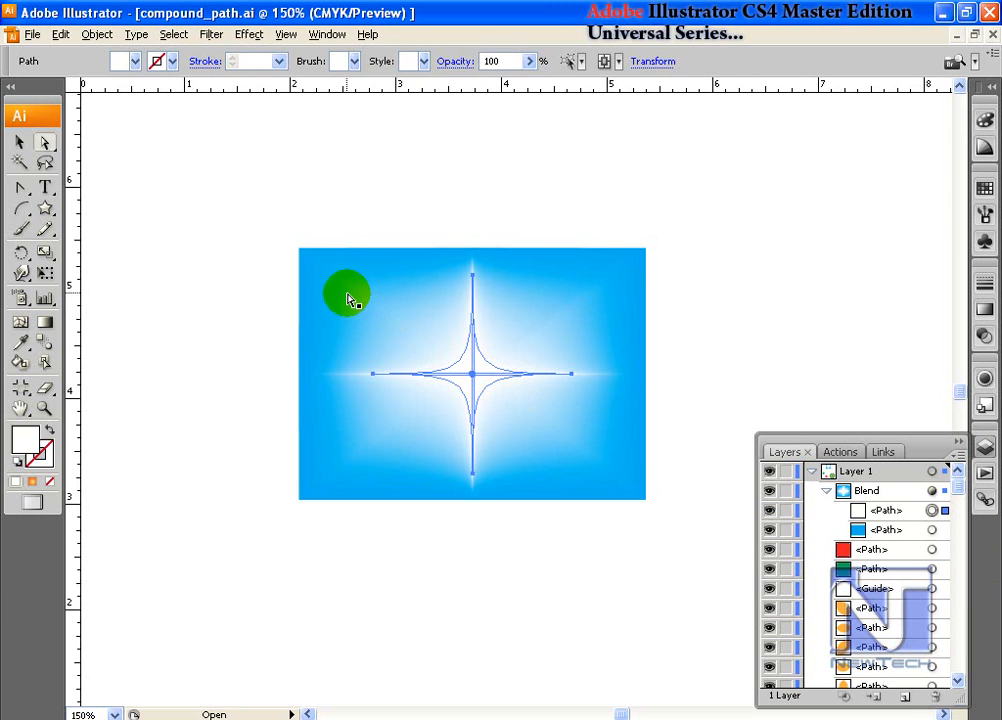
pyautogui.click(45, 208)
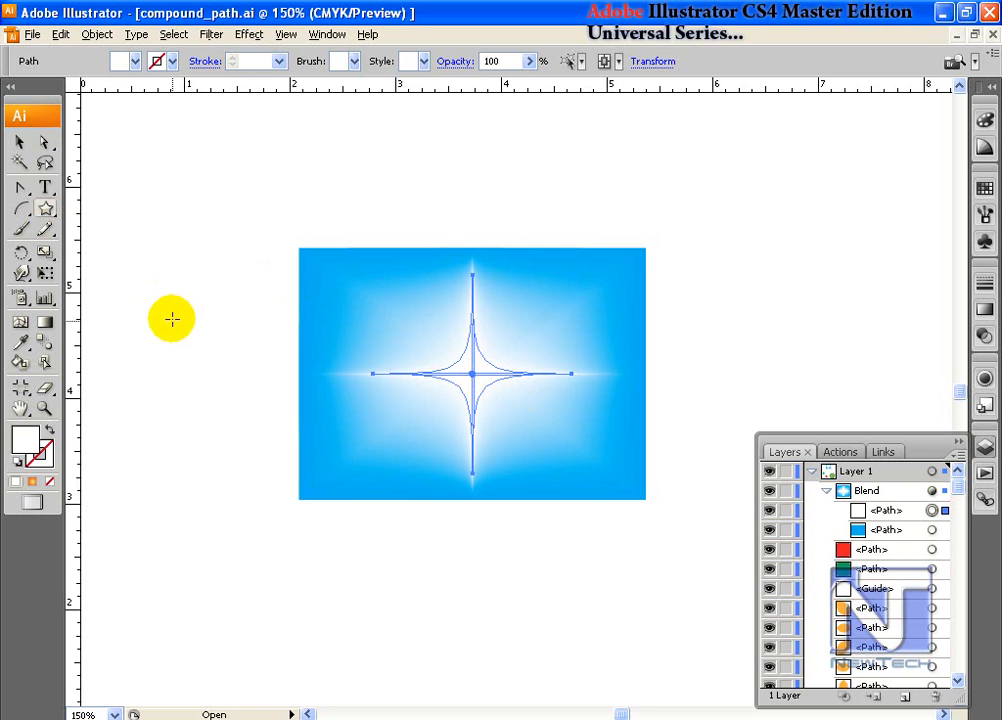
pyautogui.moveTo(178, 355); pyautogui.dragTo(239, 418)
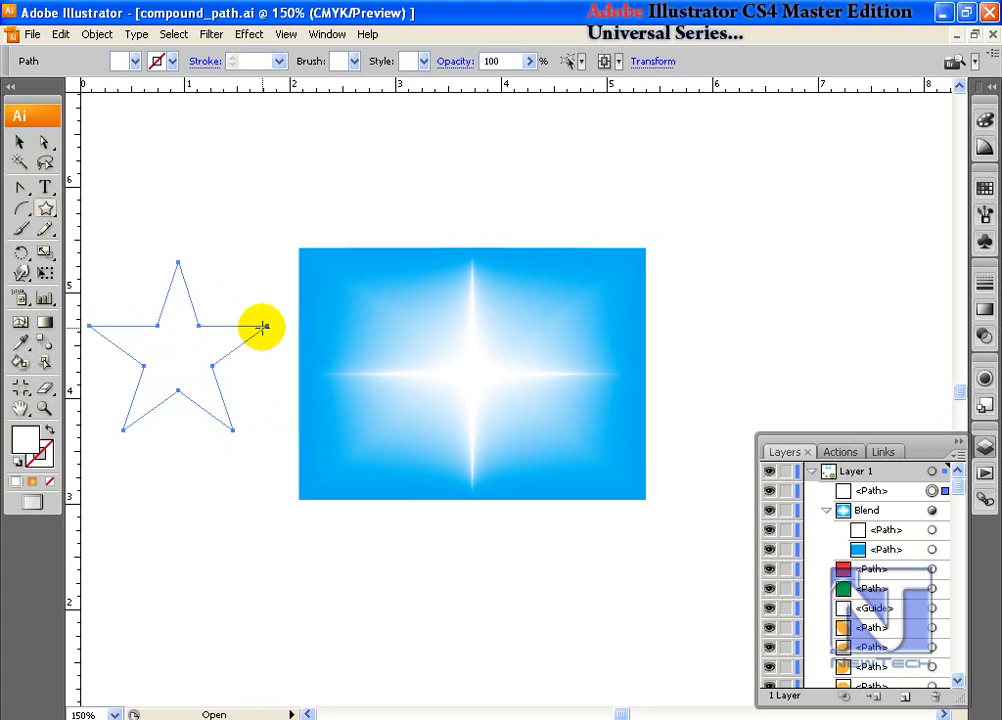
pyautogui.press('v')
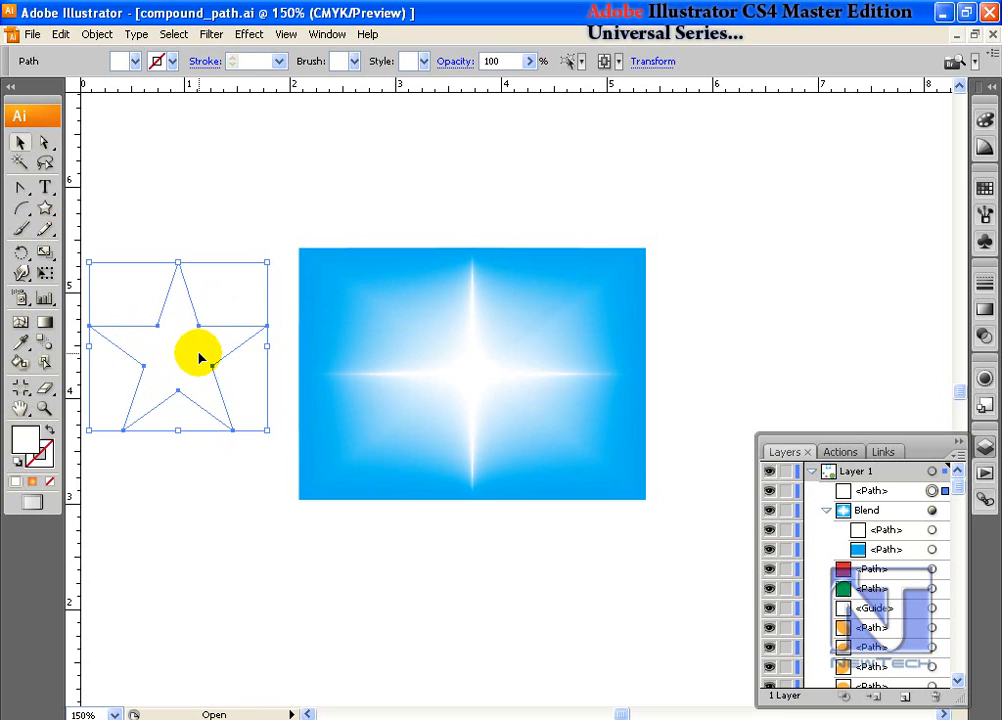
# Place the five-pointed star's path inside the blend between its two paths and delete the four-pointed star's path.
pyautogui.click(867, 493)
pyautogui.moveTo(877, 500); pyautogui.dragTo(900, 541)
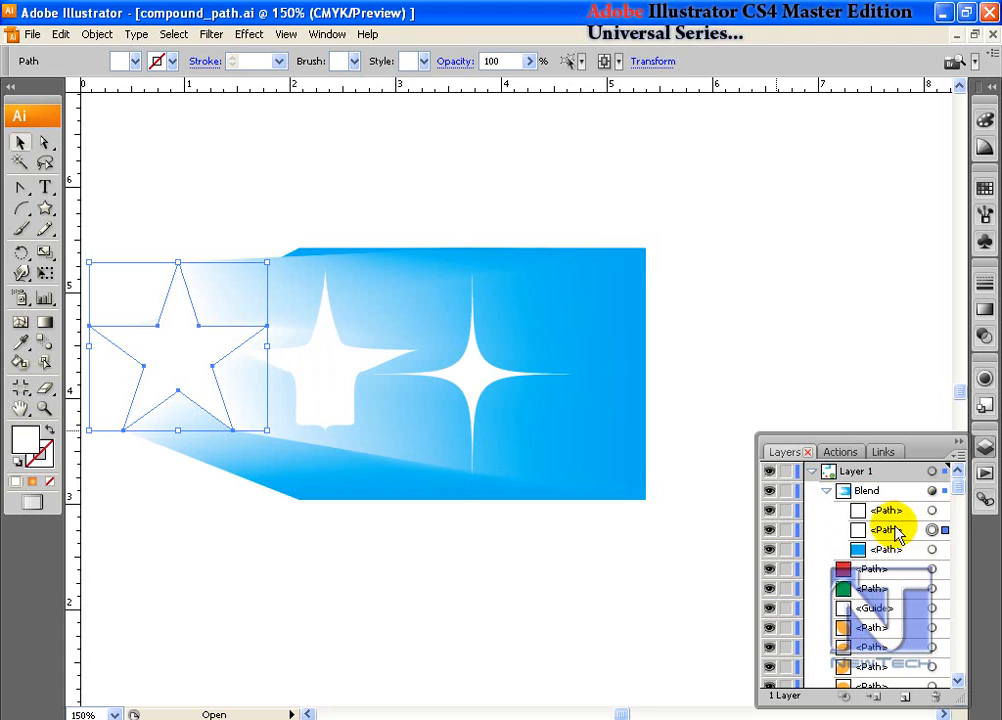
pyautogui.click(932, 511)
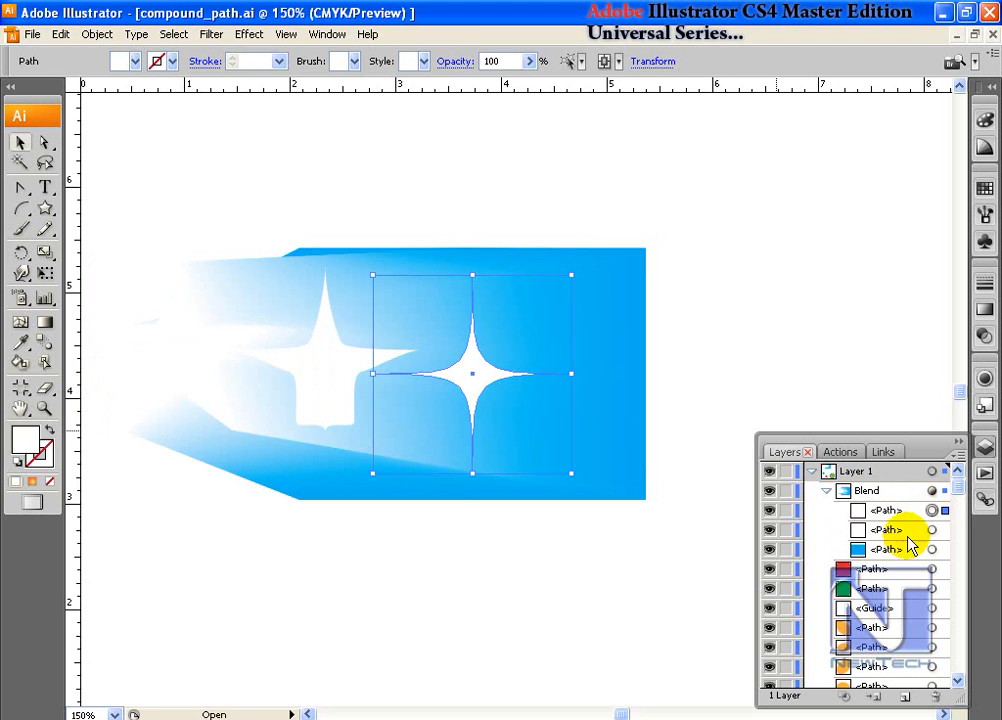
pyautogui.click(864, 512)
pyautogui.moveTo(864, 512); pyautogui.dragTo(938, 697)
# Select only the five-pointed star in the blend, move it to the middle of the blue rectangle, and deselect it.
pyautogui.click(178, 348)
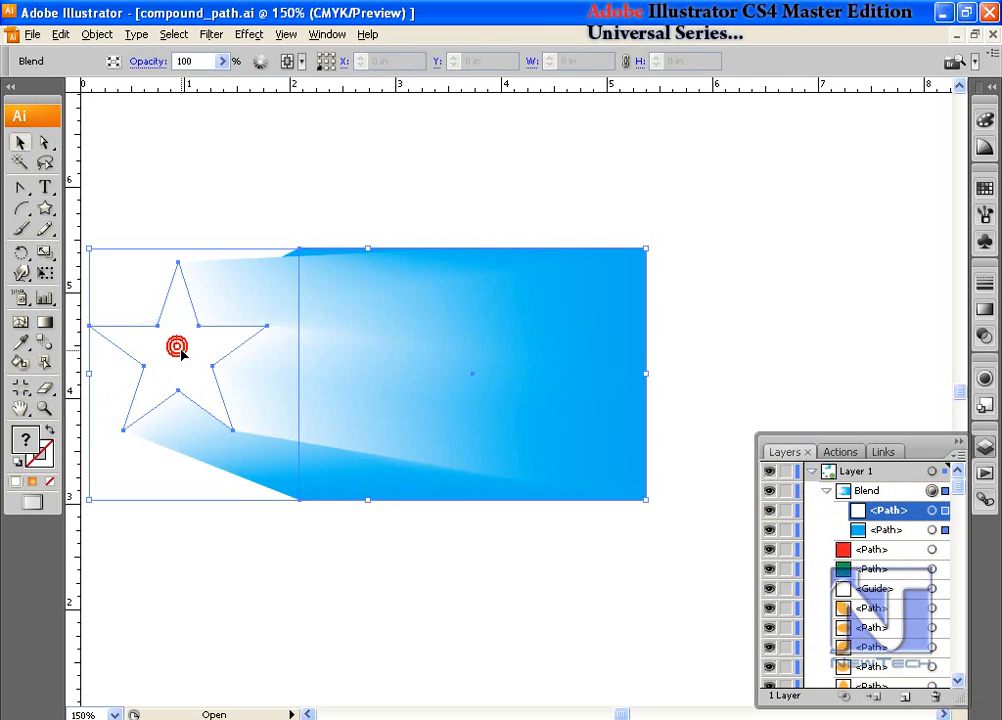
pyautogui.click(44, 142)
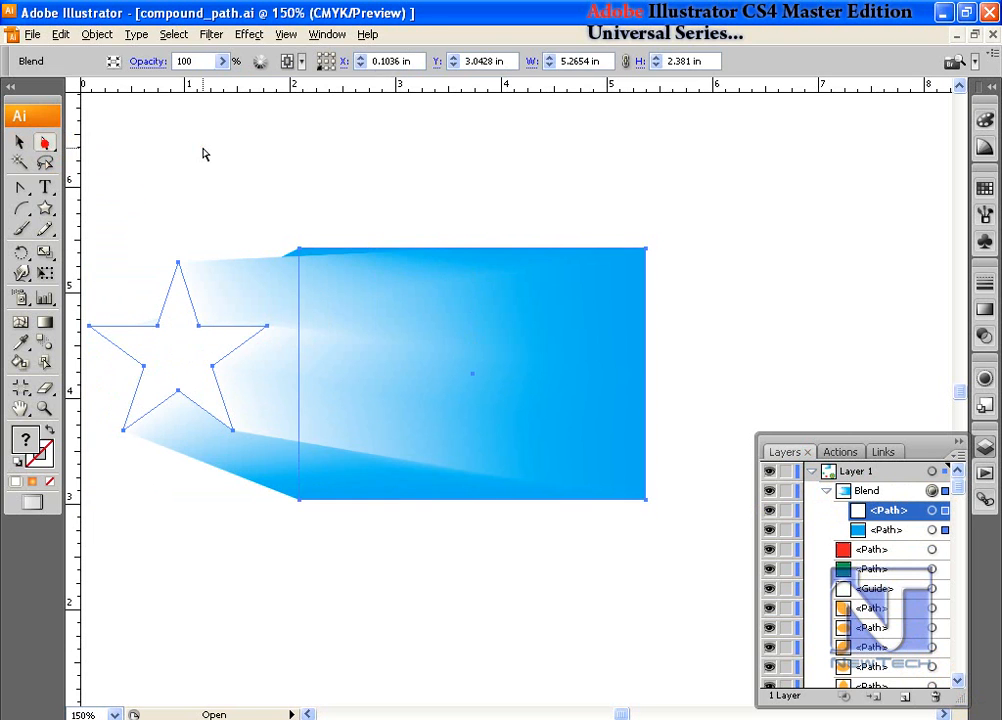
pyautogui.click(201, 148)
pyautogui.click(195, 358)
pyautogui.click(179, 347)
pyautogui.moveTo(180, 355); pyautogui.dragTo(482, 368)
pyautogui.click(707, 280)
# Select the five-pointed star inside the blend and try rotating it by 45° with the preview on.
pyautogui.click(476, 352)
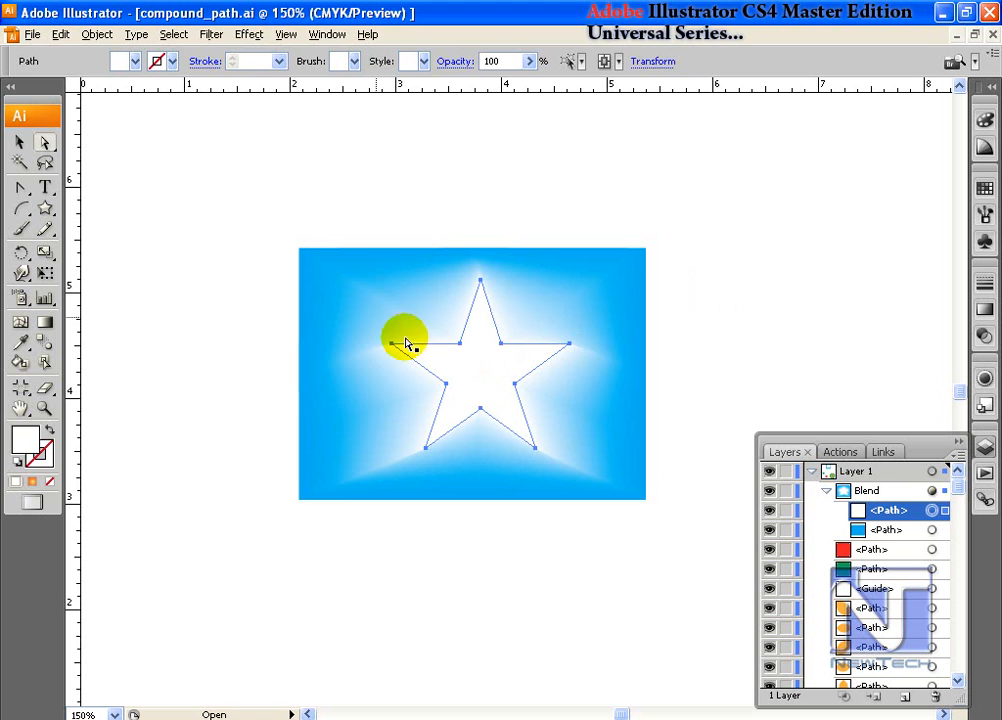
pyautogui.click(21, 252)
pyautogui.keyDown('alt'); pyautogui.click(459, 262); pyautogui.keyUp('alt')
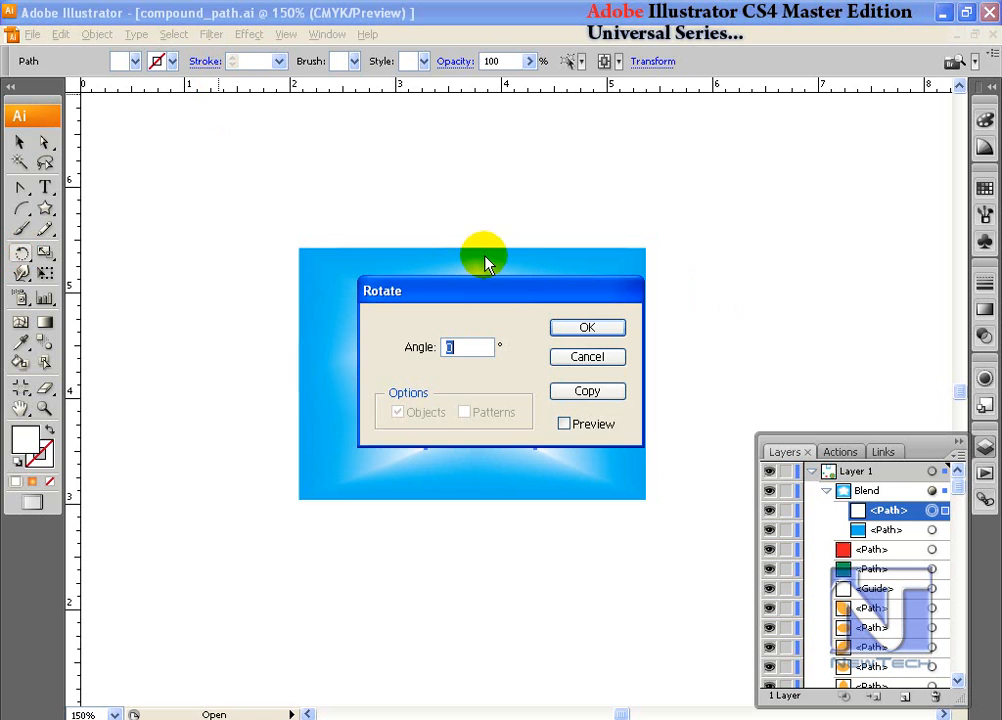
pyautogui.moveTo(506, 291); pyautogui.dragTo(766, 107)
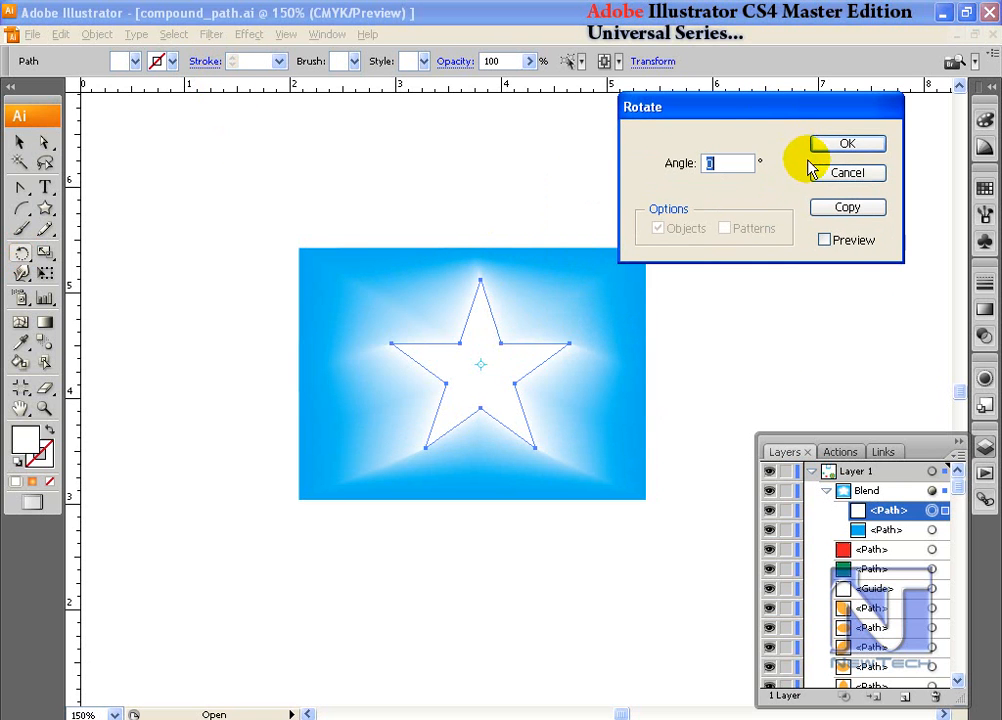
pyautogui.click(660, 164)
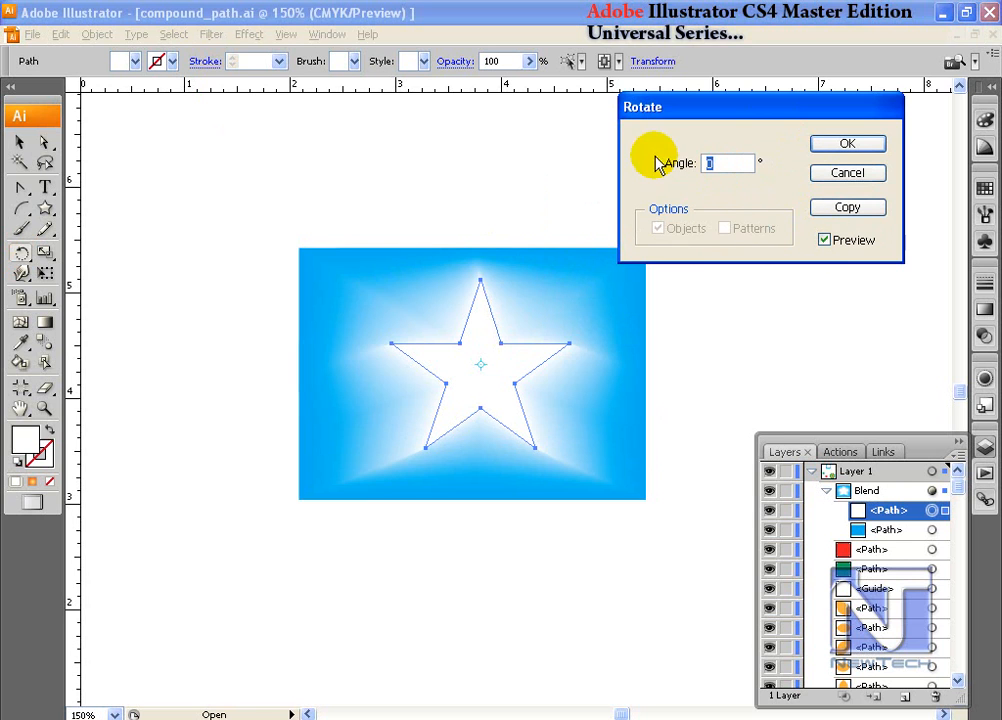
pyautogui.click(669, 136)
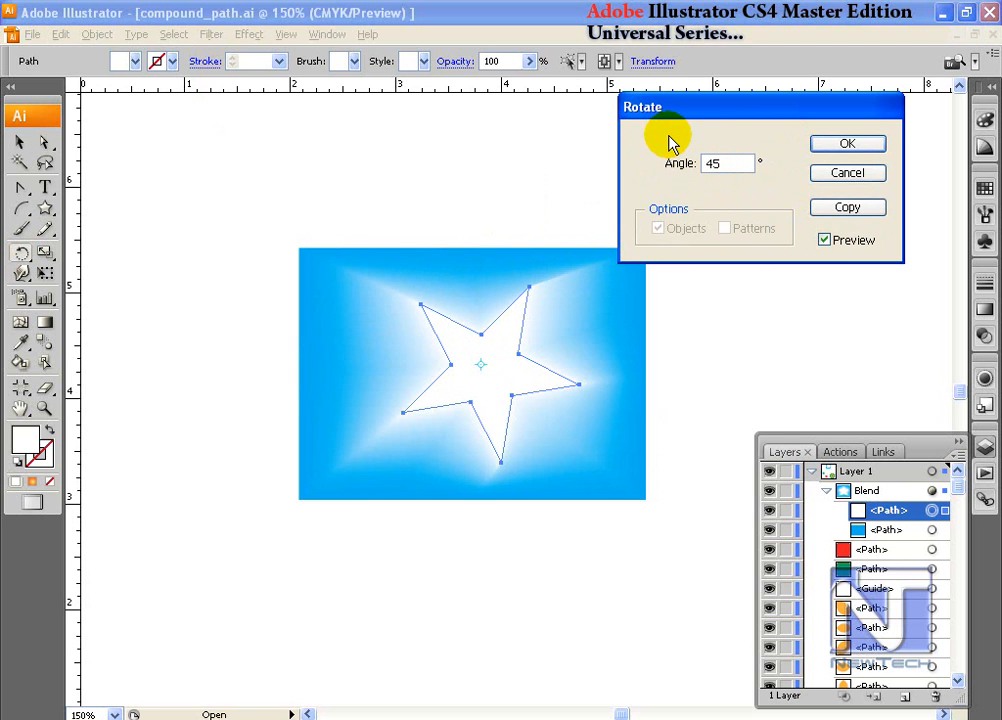
pyautogui.click(850, 173)
pyautogui.press('a')
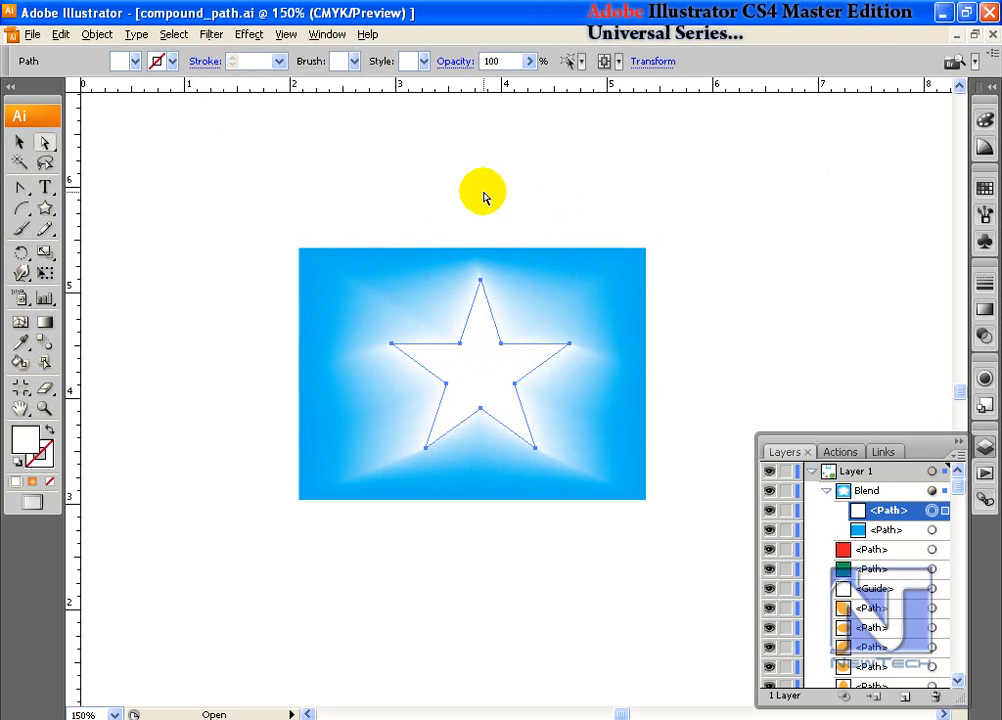
# Start the Roughen filter on the star with the preview on, setting size to 20% and detail to 14/in.
pyautogui.click(211, 34)
pyautogui.moveTo(247, 135)
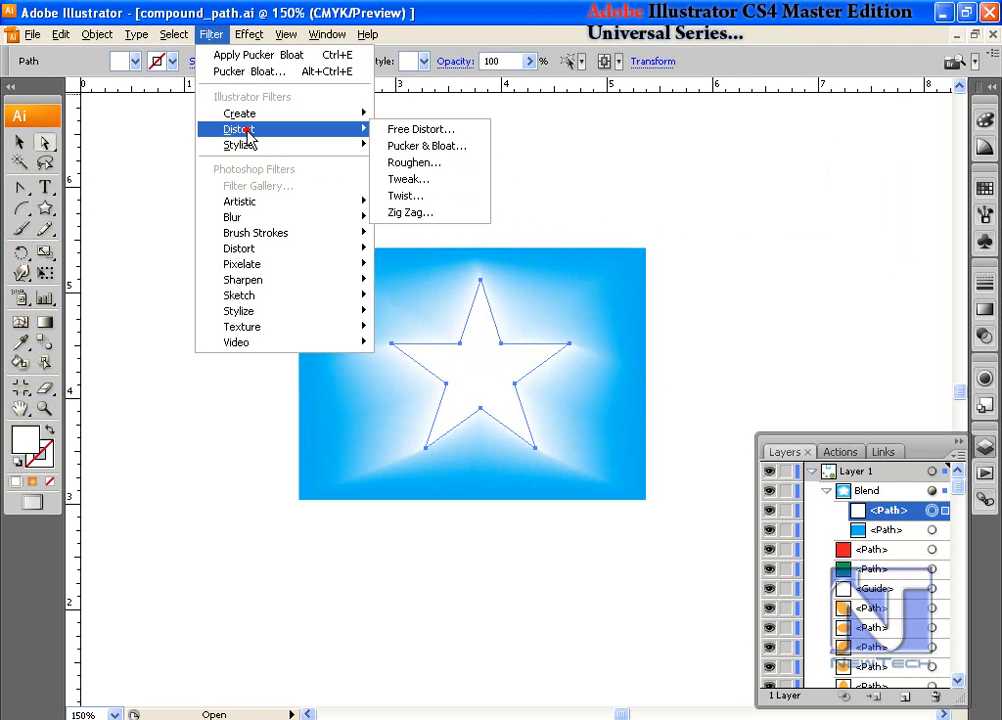
pyautogui.click(414, 162)
pyautogui.moveTo(365, 428); pyautogui.dragTo(274, 83)
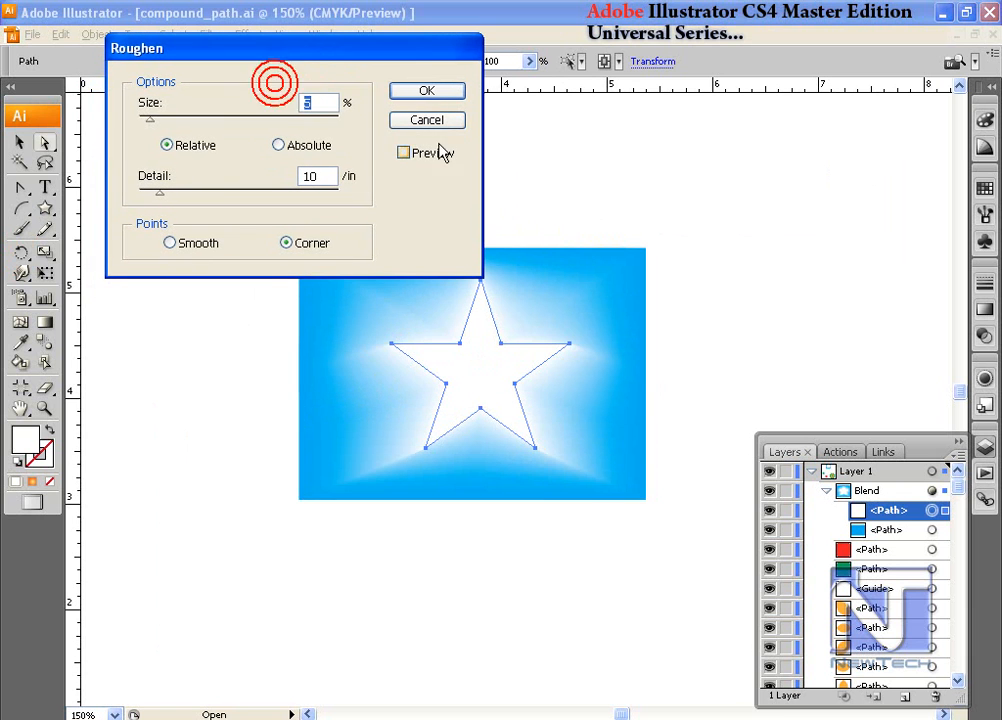
pyautogui.click(405, 153)
pyautogui.moveTo(153, 125); pyautogui.dragTo(158, 124)
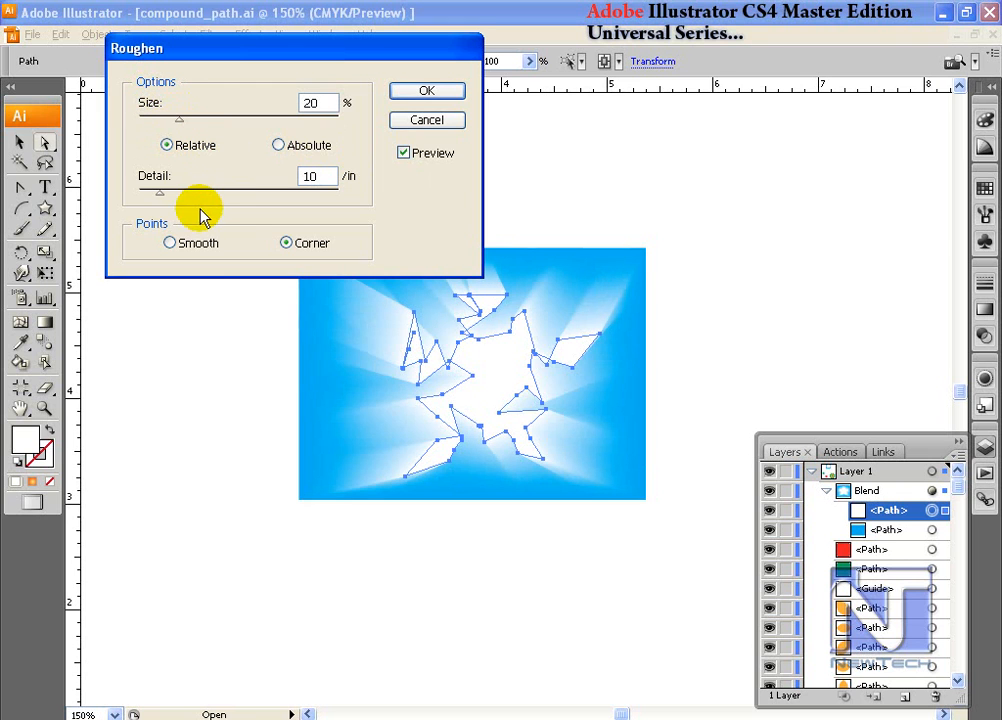
pyautogui.moveTo(161, 194); pyautogui.dragTo(168, 197)
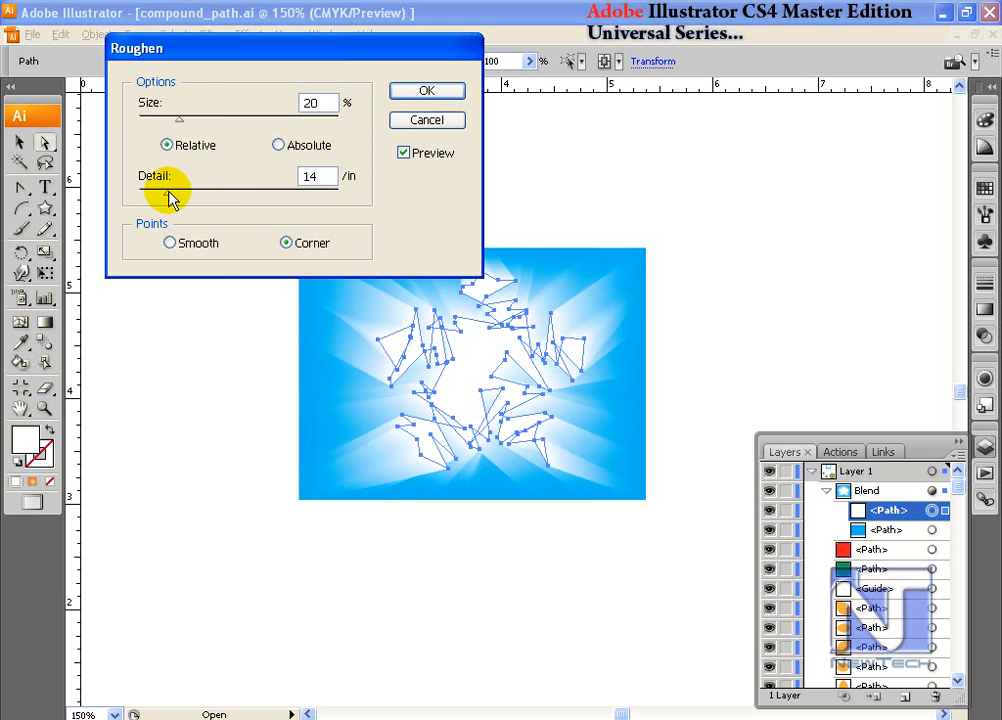
# Compare the Roughen point and size modes, apply the filter with Smooth points and Relative size, and deselect the star.
pyautogui.click(170, 244)
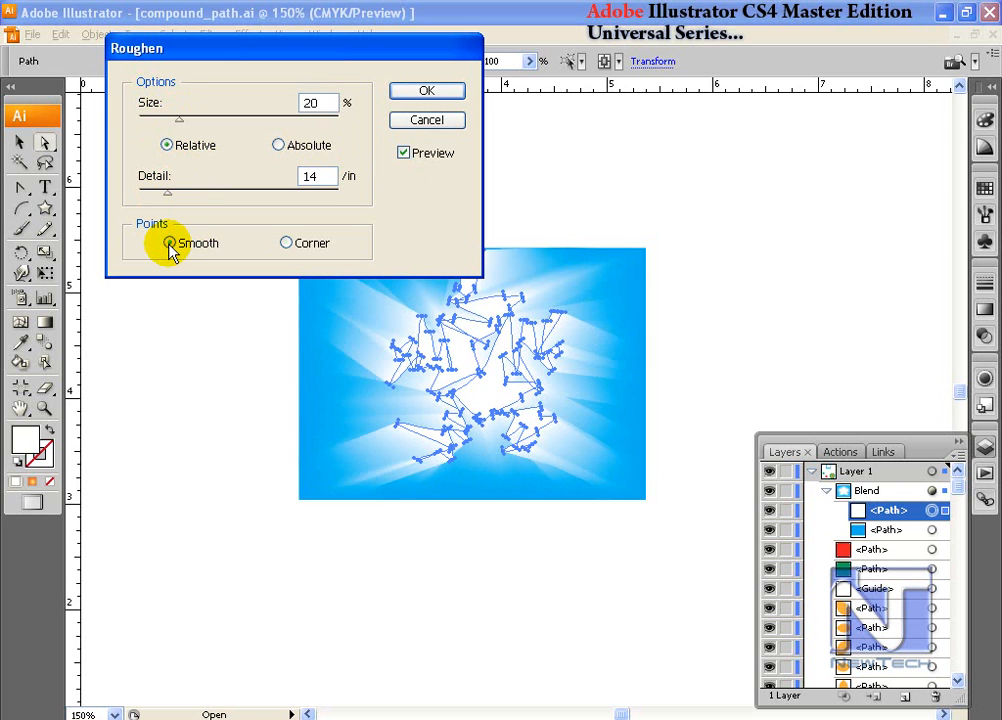
pyautogui.click(288, 248)
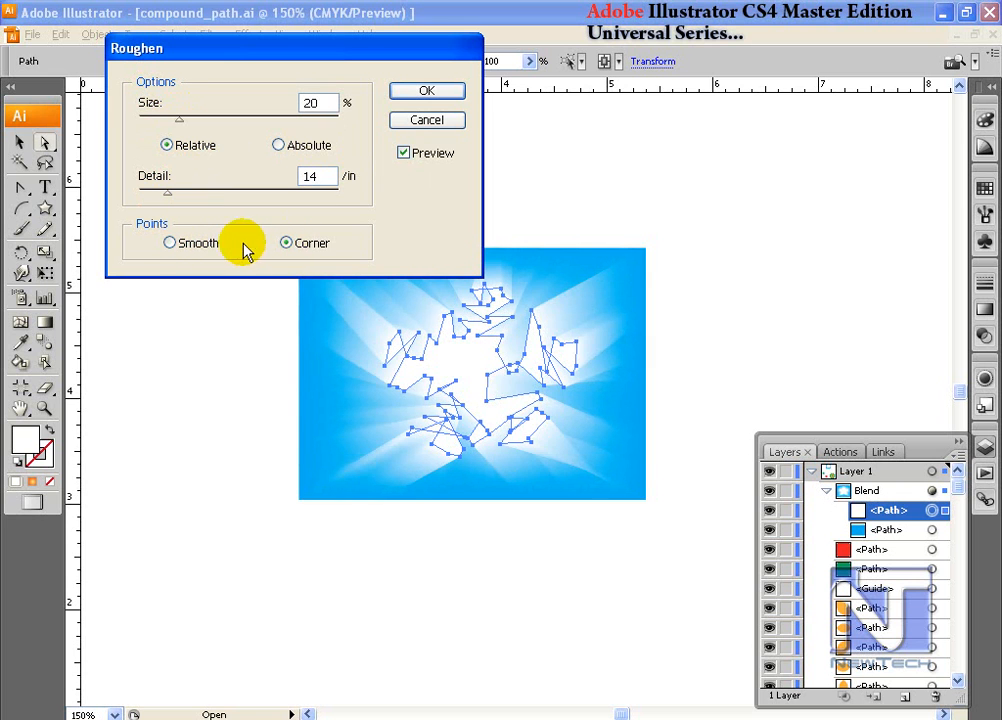
pyautogui.click(174, 243)
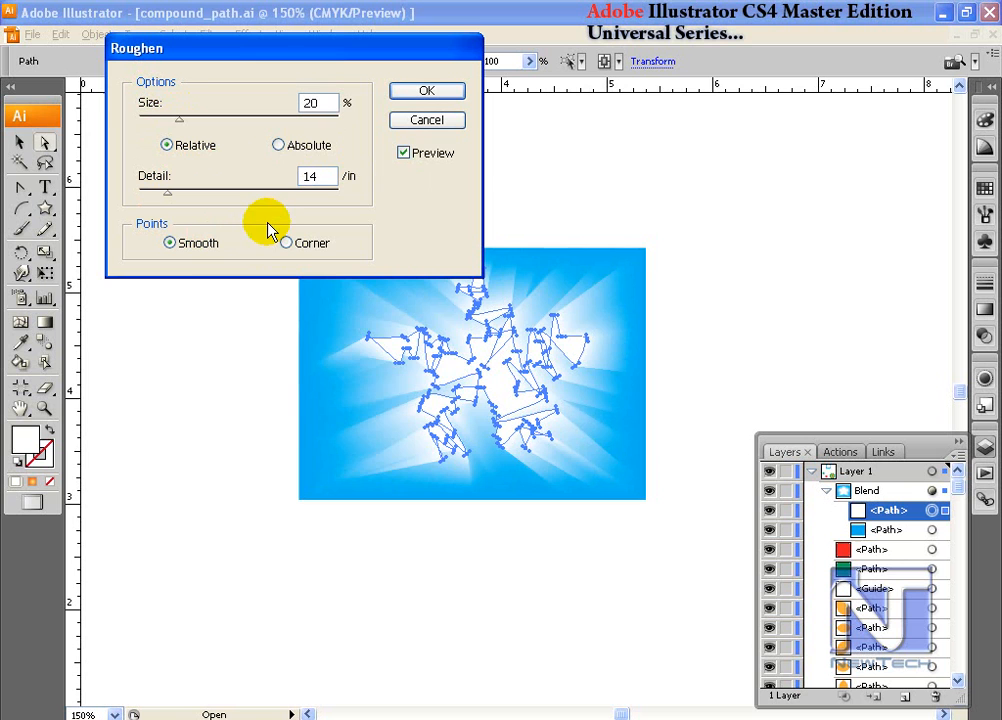
pyautogui.click(280, 147)
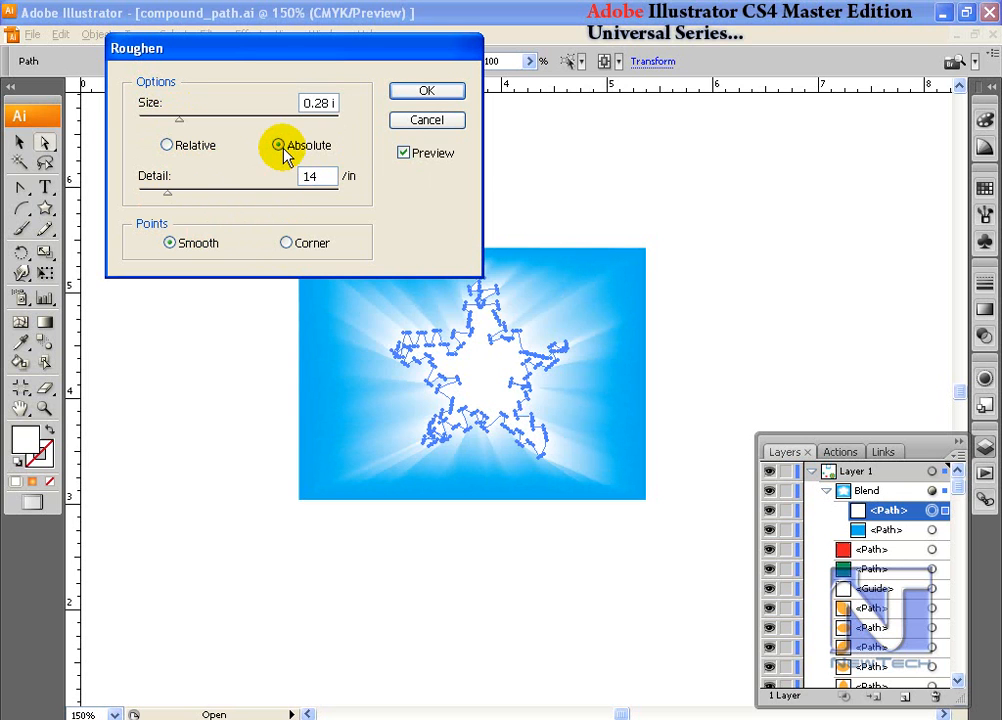
pyautogui.click(178, 146)
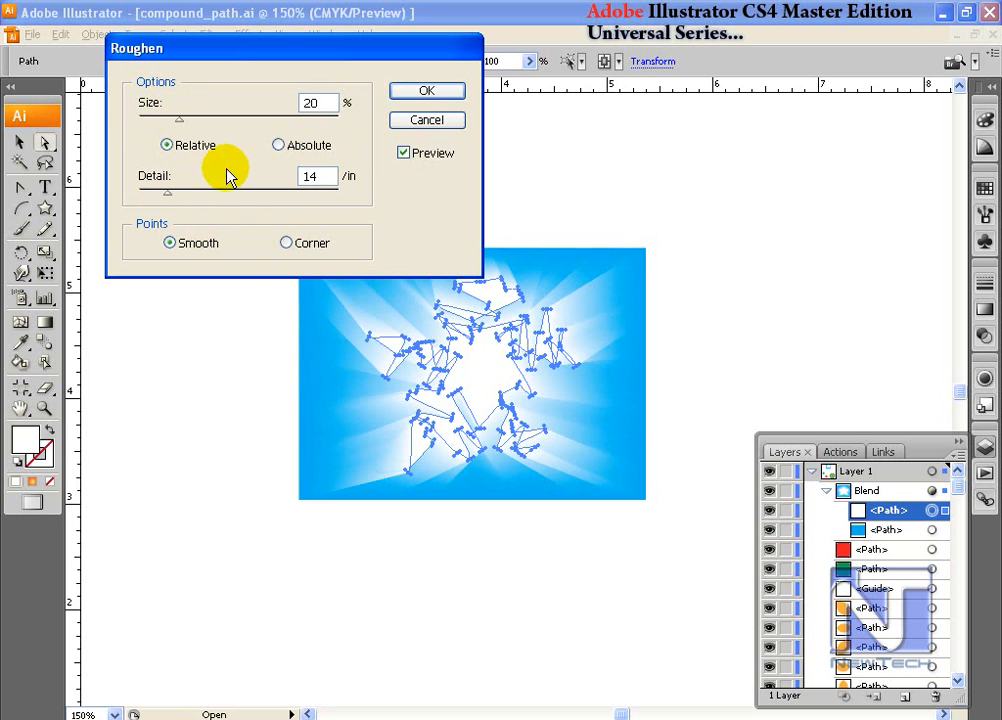
pyautogui.click(427, 92)
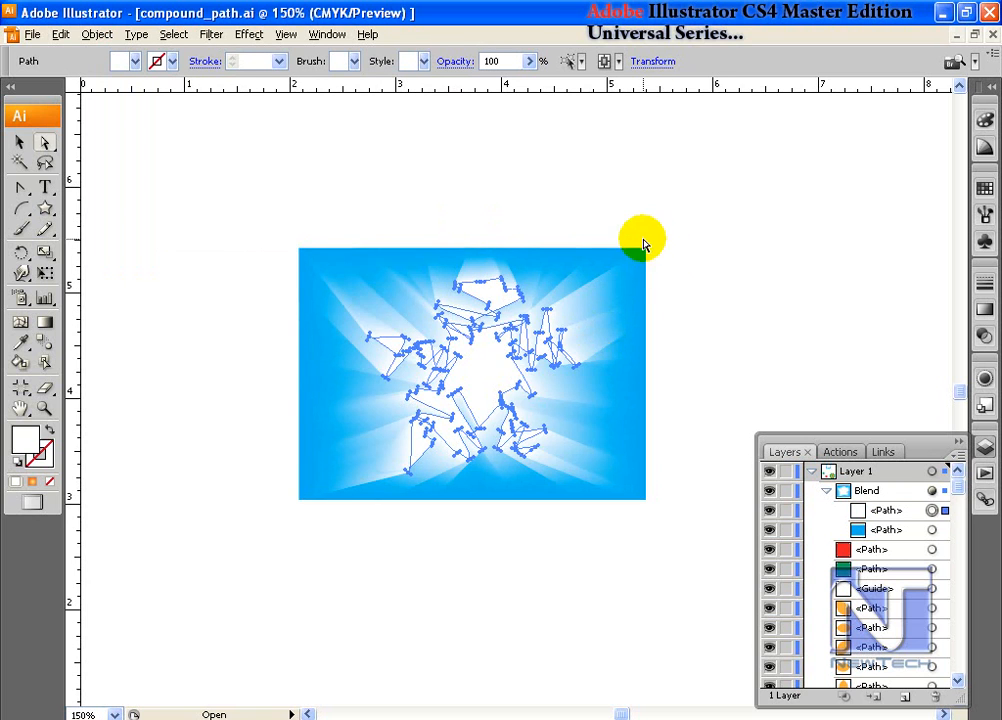
pyautogui.click(630, 213)
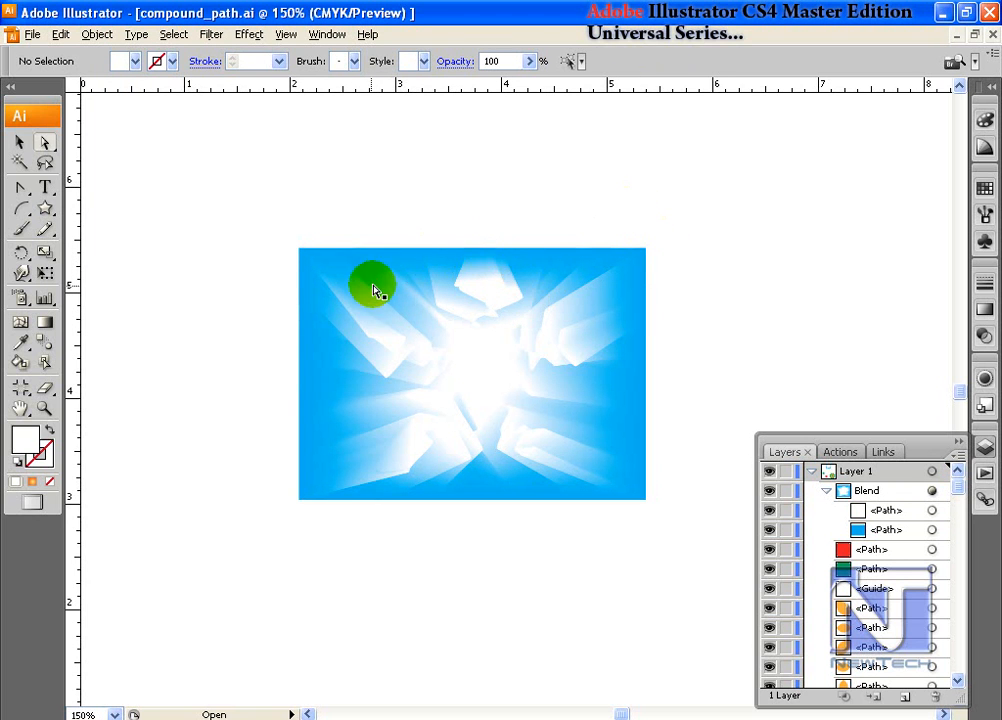
# Lock the roughened star blend and add the two-line text "NewTech" / "Education" across its middle.
pyautogui.moveTo(331, 257); pyautogui.dragTo(620, 499)
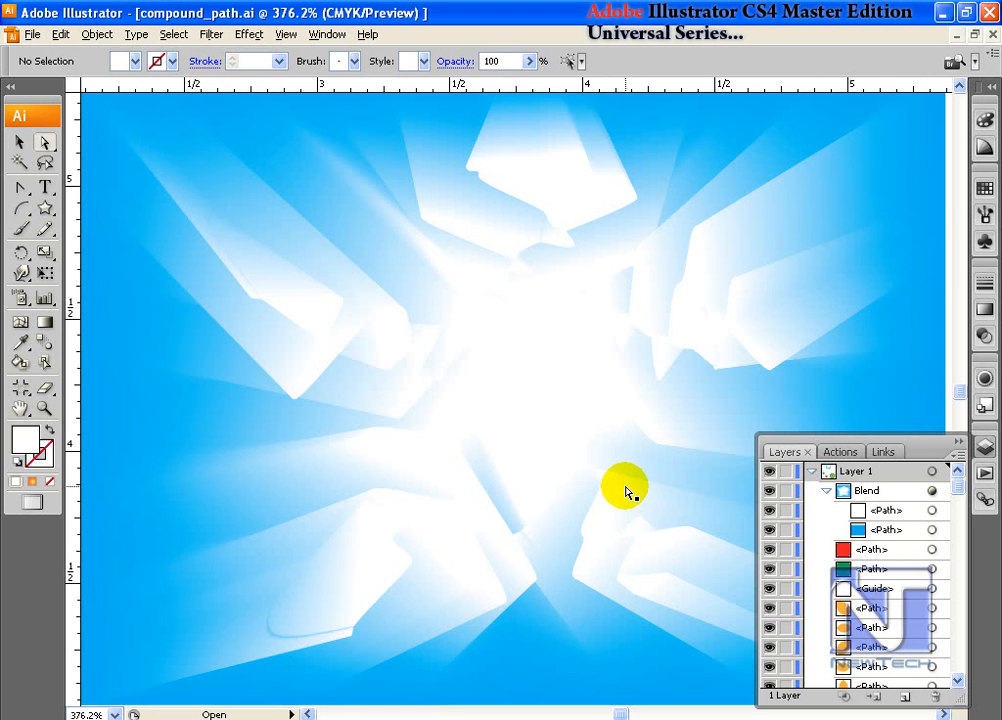
pyautogui.click(45, 187)
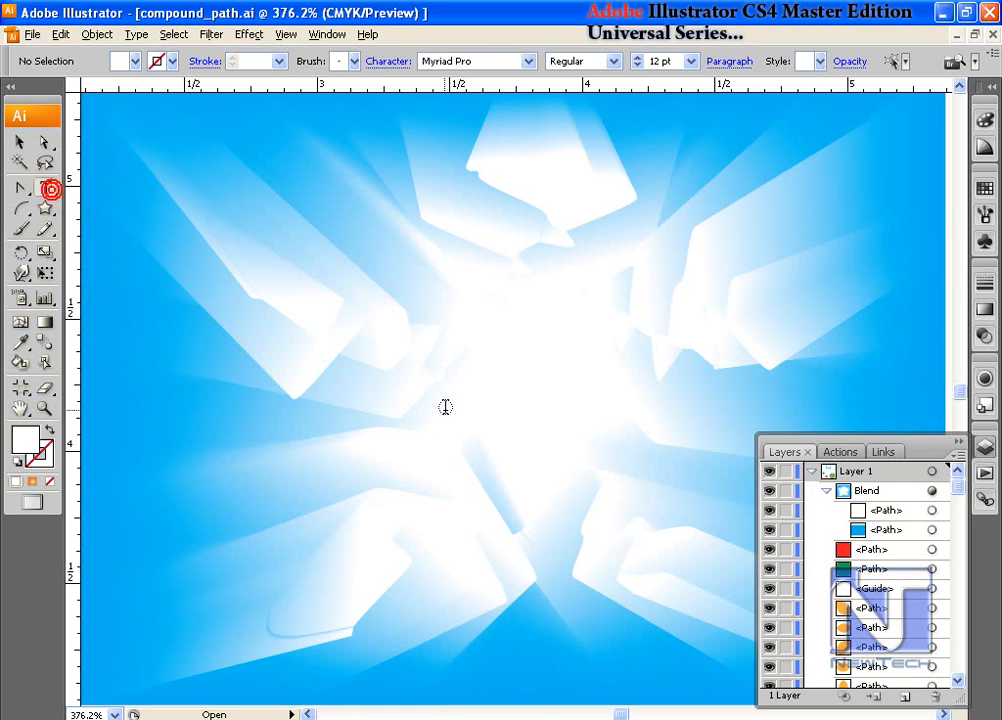
pyautogui.click(18, 145)
pyautogui.click(239, 308)
pyautogui.hotkey('ctrl', '2')
pyautogui.press('t')
pyautogui.click(340, 370)
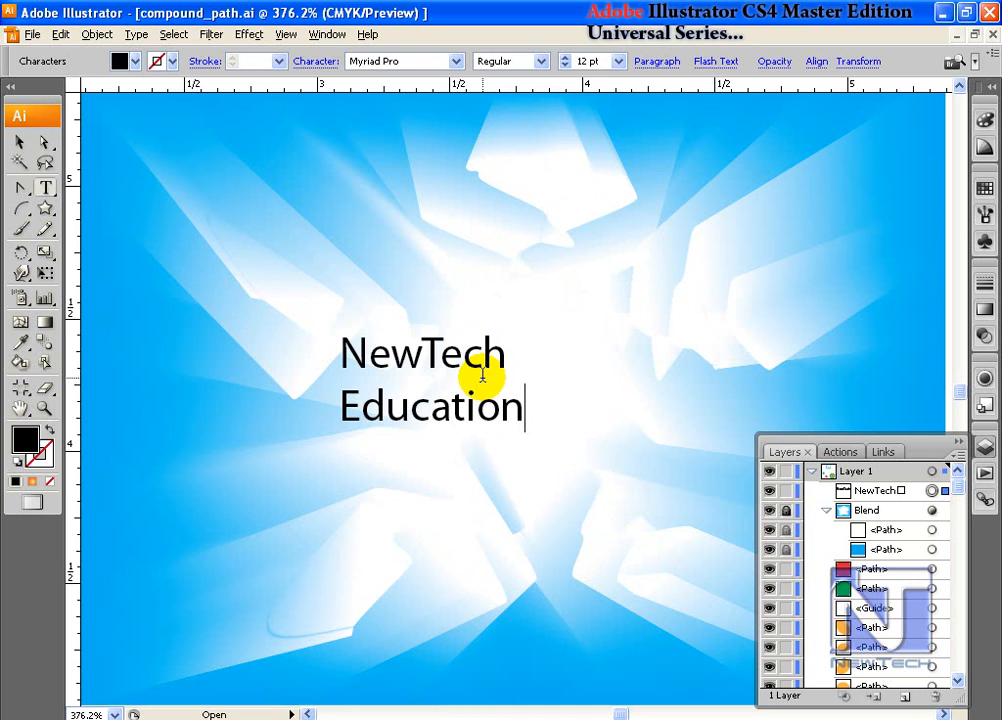
pyautogui.press('Escape')
pyautogui.hotkey('ctrl', '0')
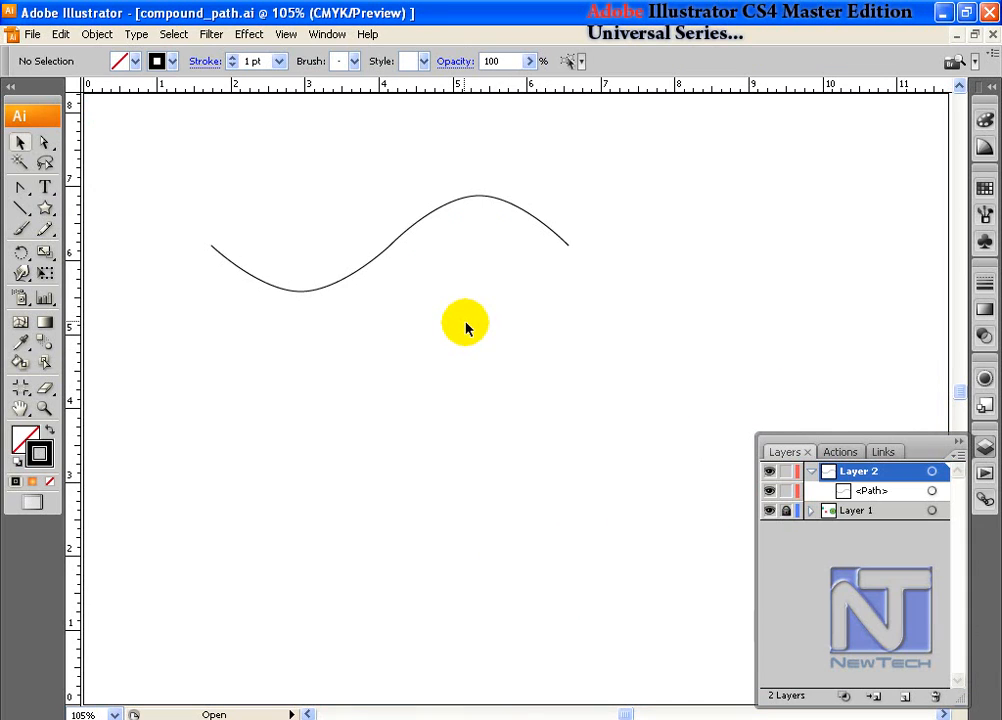
# Duplicate the wavy path straight below the original and deselect the copy.
pyautogui.moveTo(450, 297); pyautogui.dragTo(347, 212)
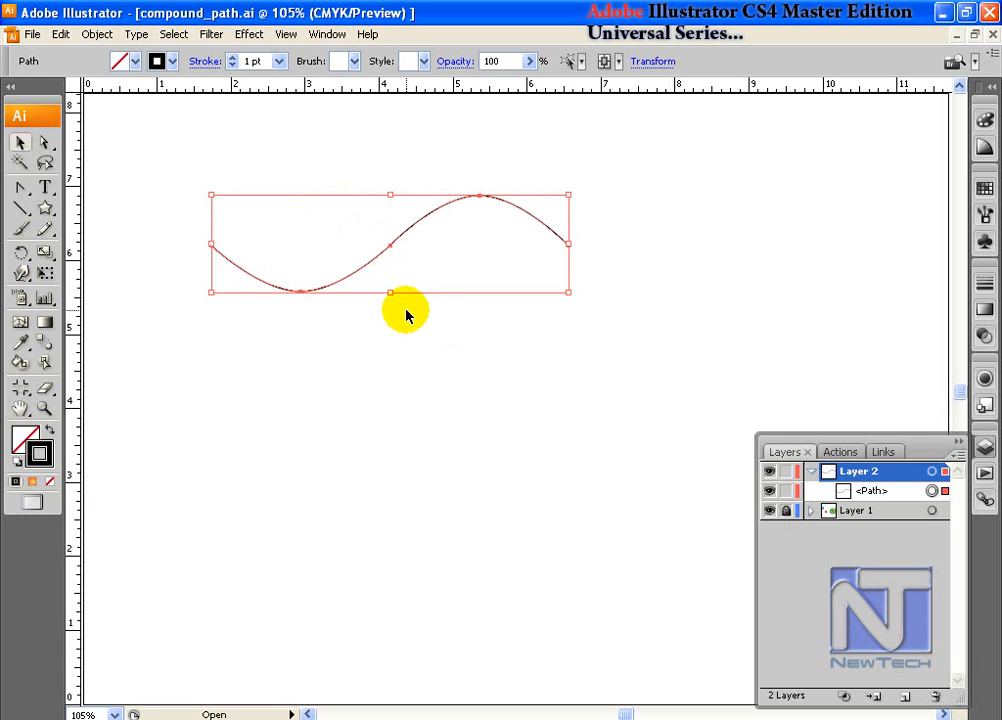
pyautogui.moveTo(381, 253); pyautogui.dragTo(389, 360)
pyautogui.click(432, 351)
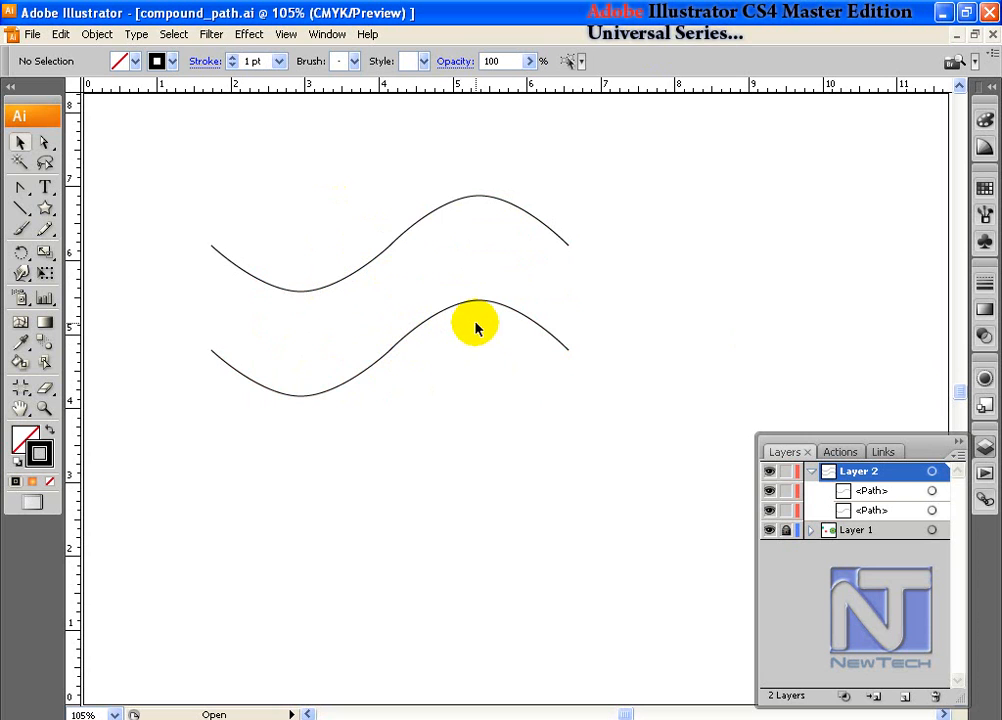
# Colour the lower wavy path's stroke red and the upper one's stroke green.
pyautogui.click(985, 188)
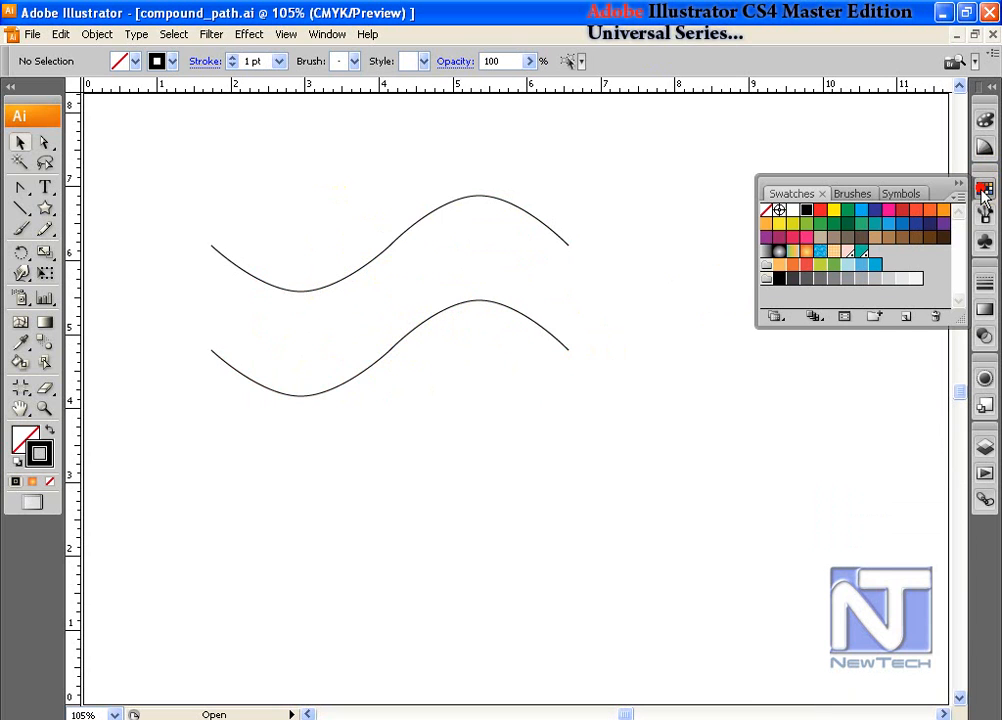
pyautogui.moveTo(474, 354); pyautogui.dragTo(418, 304)
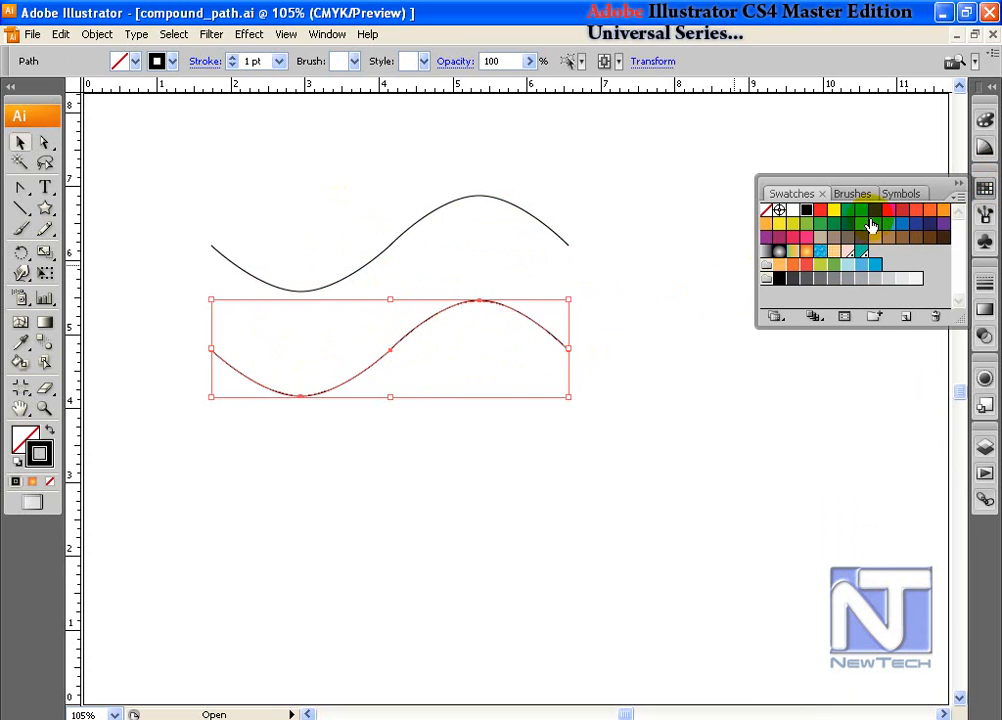
pyautogui.click(818, 212)
pyautogui.moveTo(403, 194); pyautogui.dragTo(537, 291)
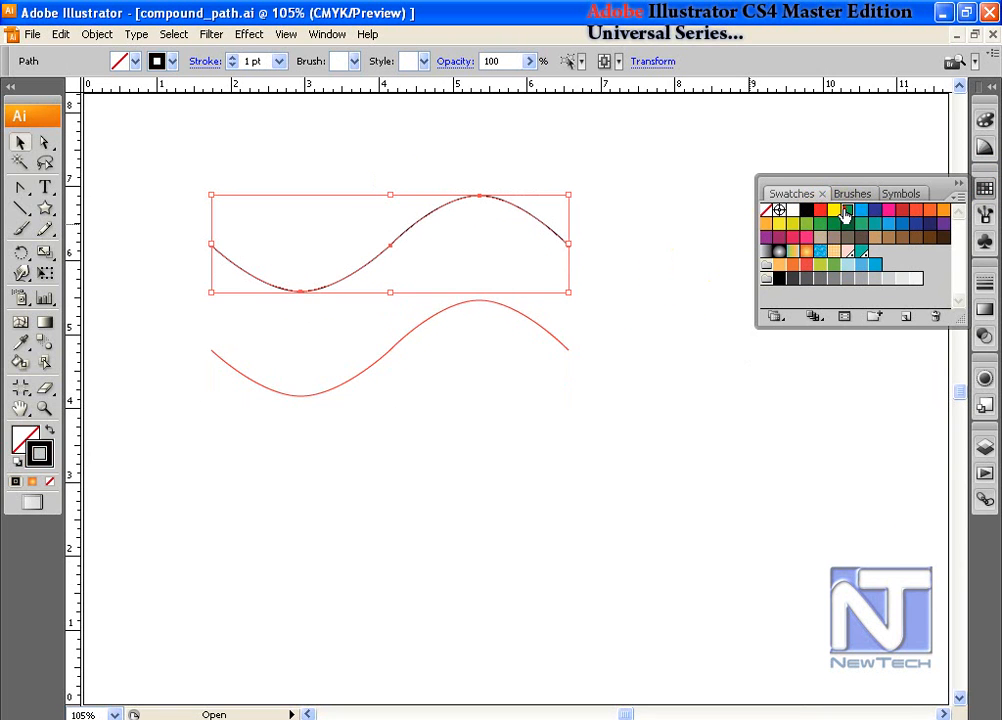
pyautogui.click(845, 213)
pyautogui.click(622, 344)
# Blend the red and green wavy paths together with the Blend tool.
pyautogui.moveTo(331, 190); pyautogui.dragTo(300, 390)
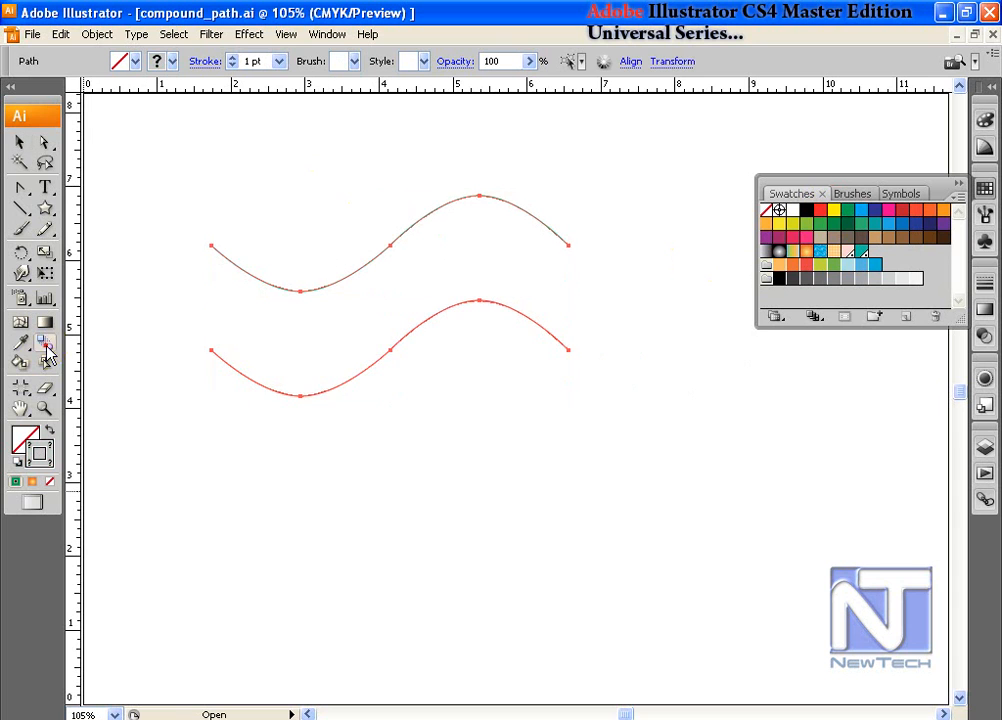
pyautogui.click(45, 343)
pyautogui.click(345, 375)
pyautogui.click(359, 267)
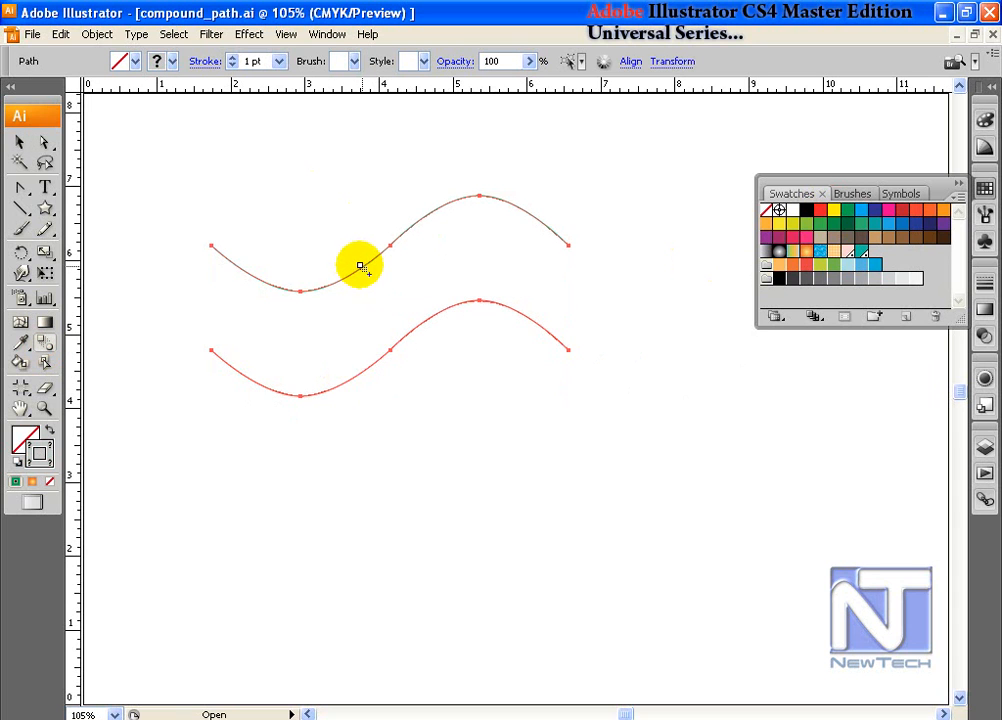
# Expand the new blend in the layer list and select only its red path.
pyautogui.click(42, 143)
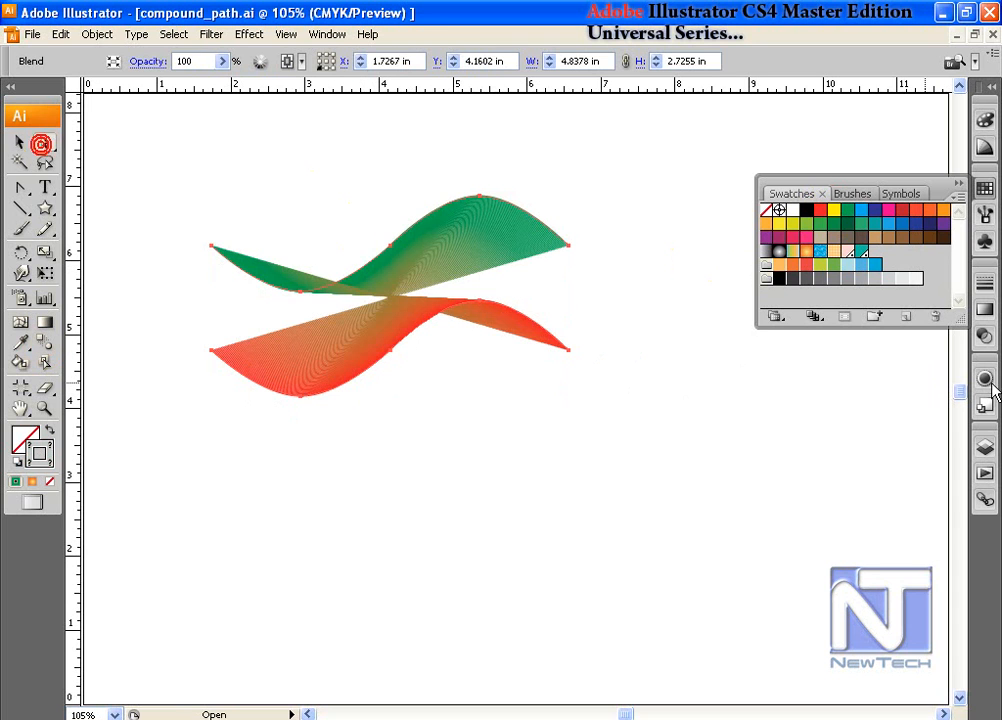
pyautogui.click(985, 447)
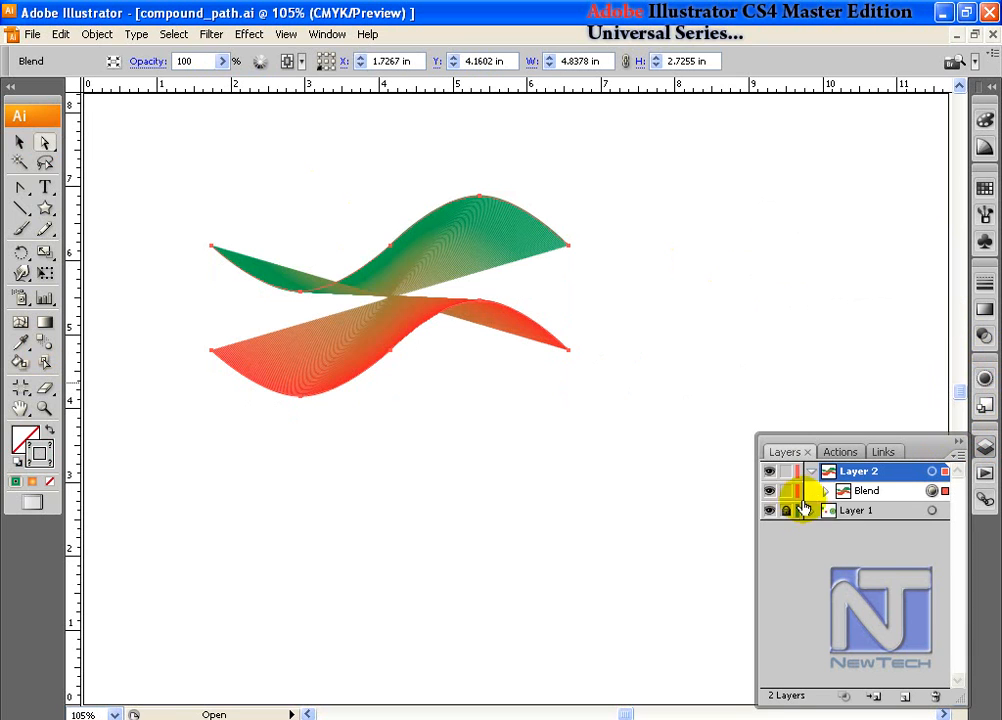
pyautogui.click(824, 491)
pyautogui.click(932, 510)
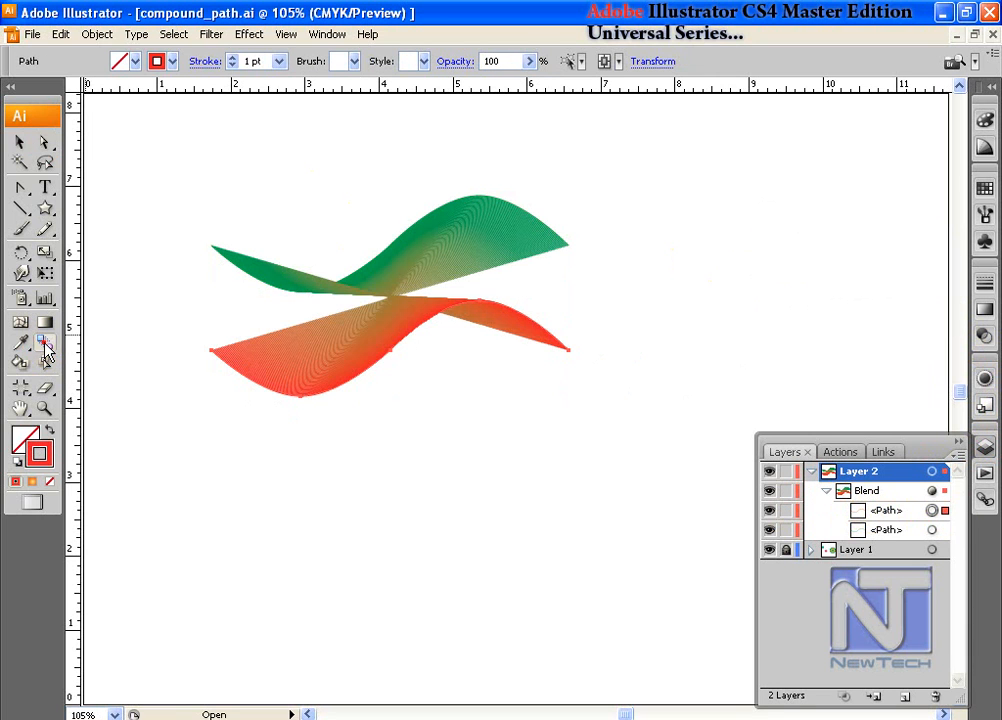
# Set the blend's spacing to Specified Steps with 15 steps, with the preview on.
pyautogui.doubleClick(45, 343)
pyautogui.moveTo(428, 318); pyautogui.dragTo(607, 195)
pyautogui.click(640, 216)
pyautogui.click(632, 247)
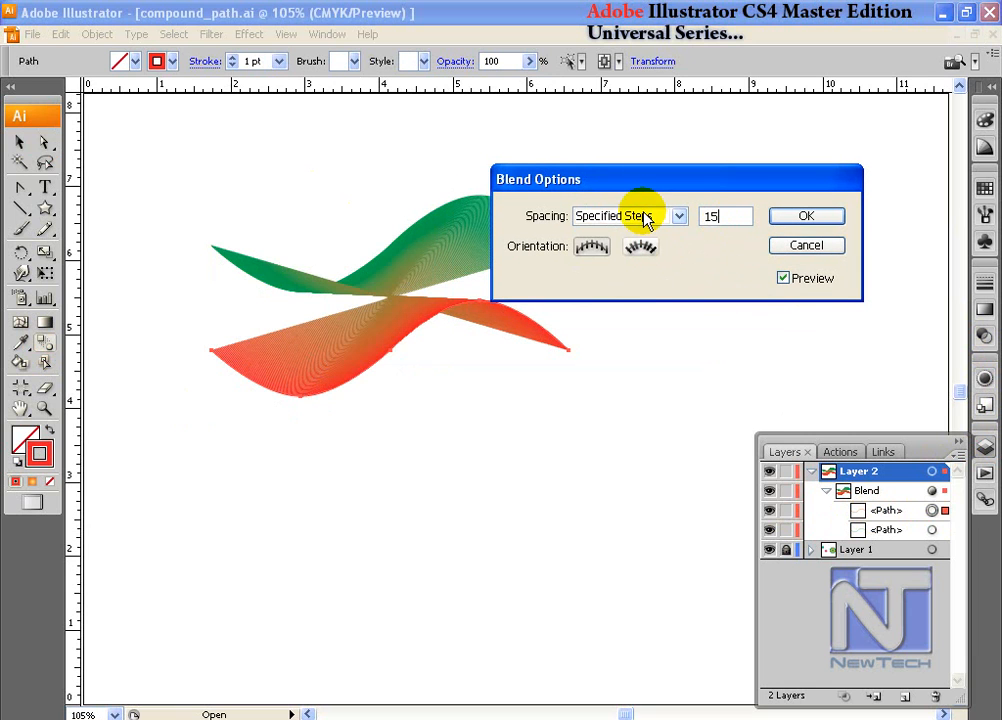
pyautogui.click(806, 216)
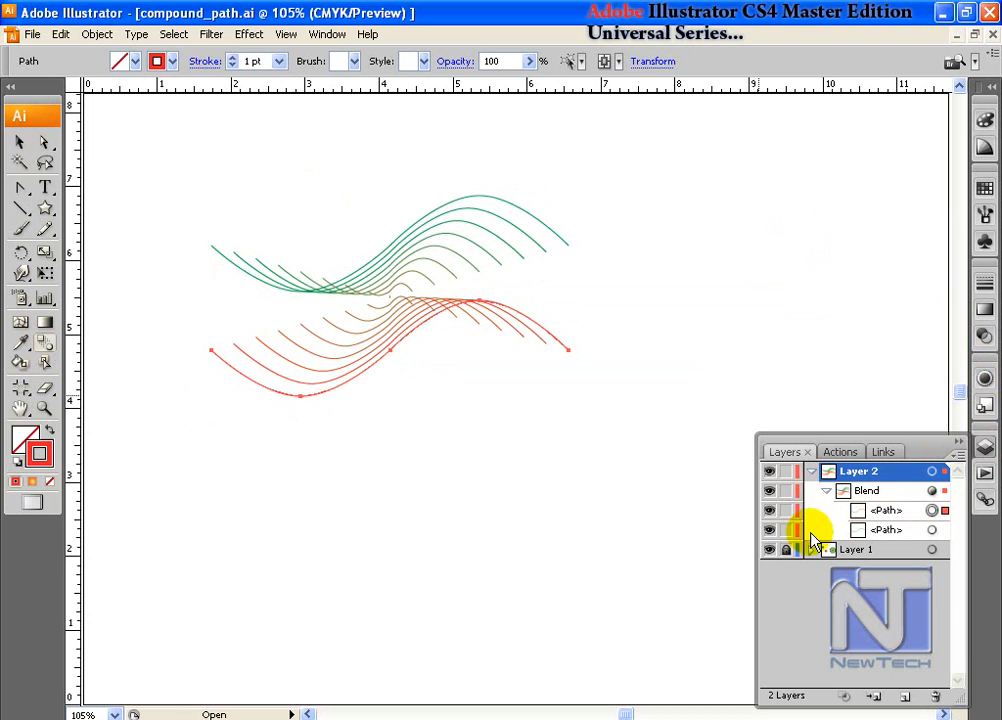
# Rotate the blend's red path about its centre until it stands nearly vertical, fanning out the intermediate lines.
pyautogui.press('v')
pyautogui.moveTo(573, 296); pyautogui.dragTo(302, 268)
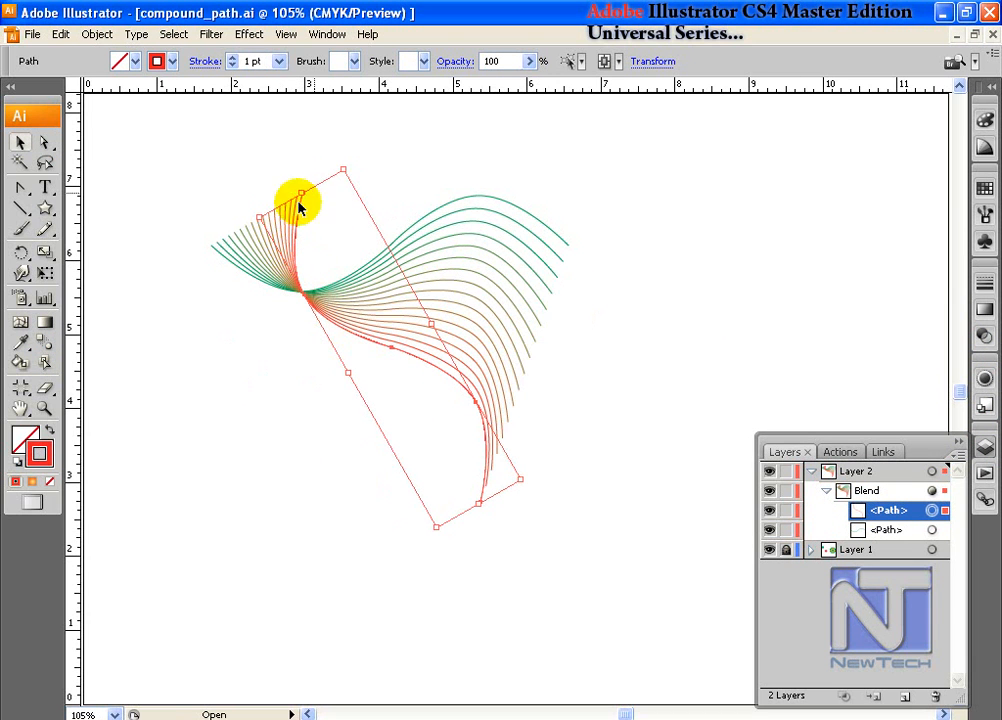
pyautogui.moveTo(352, 165); pyautogui.dragTo(434, 177)
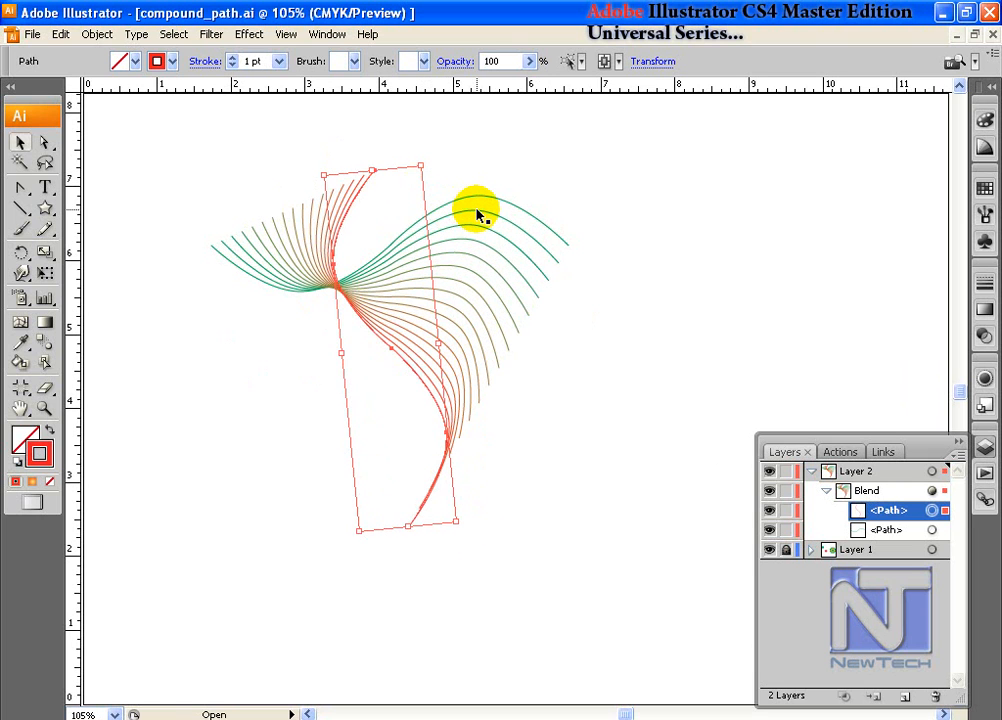
# Move and rotate the blend's red path through several positions, ending with it crossing the green lines and sloping downward.
pyautogui.moveTo(425, 157); pyautogui.dragTo(465, 170)
pyautogui.moveTo(398, 183); pyautogui.dragTo(863, 277)
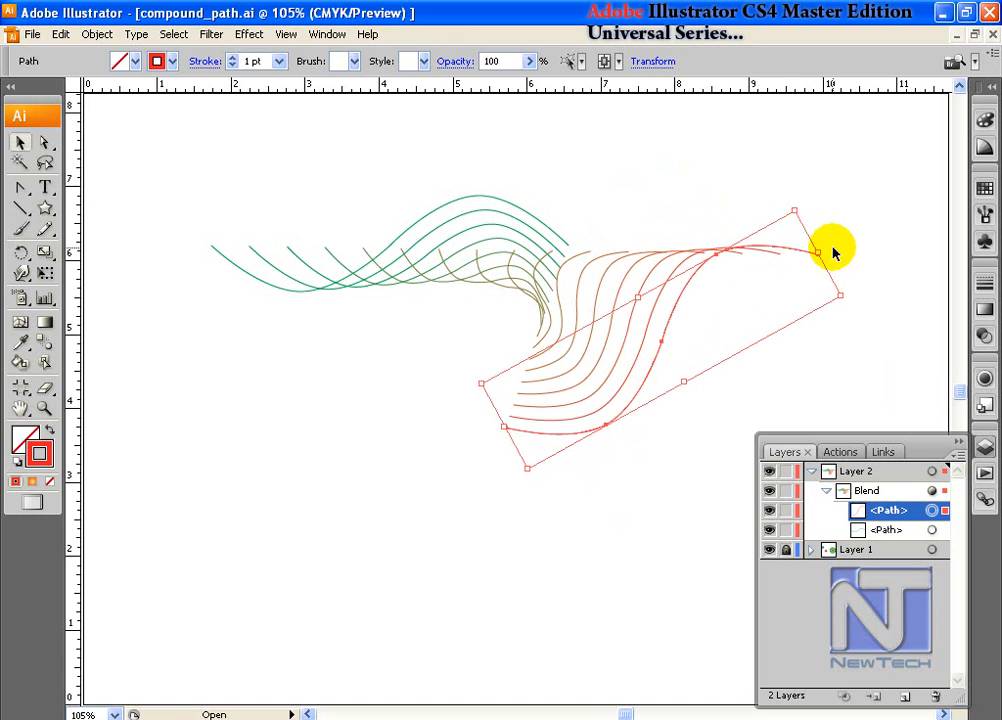
pyautogui.moveTo(800, 207); pyautogui.dragTo(884, 219)
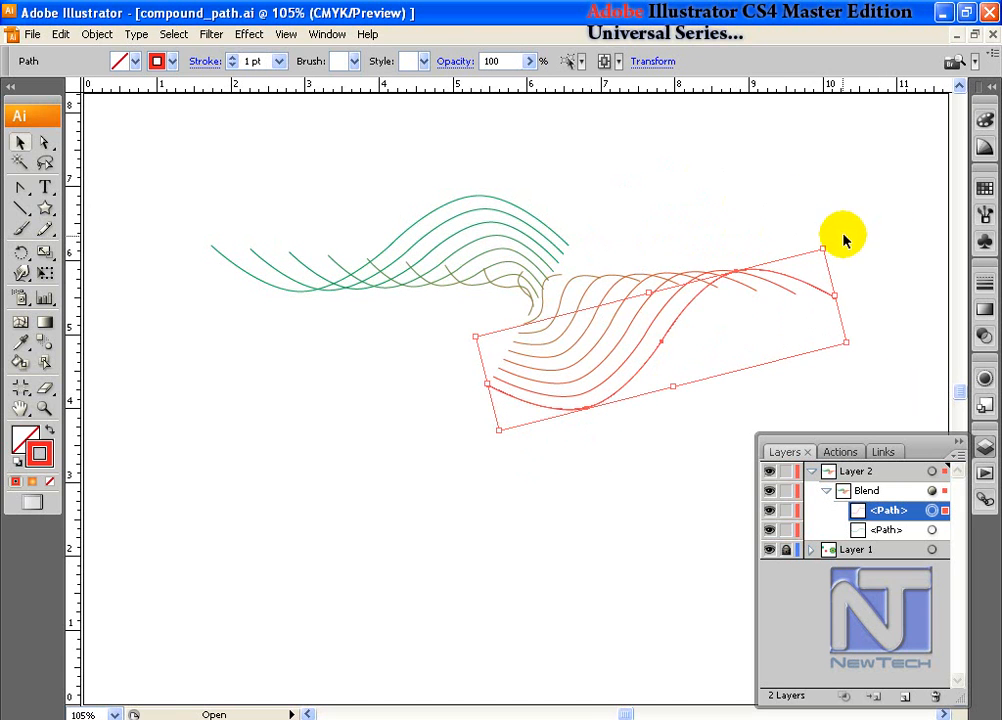
pyautogui.moveTo(831, 243); pyautogui.dragTo(365, 233)
pyautogui.click(792, 233)
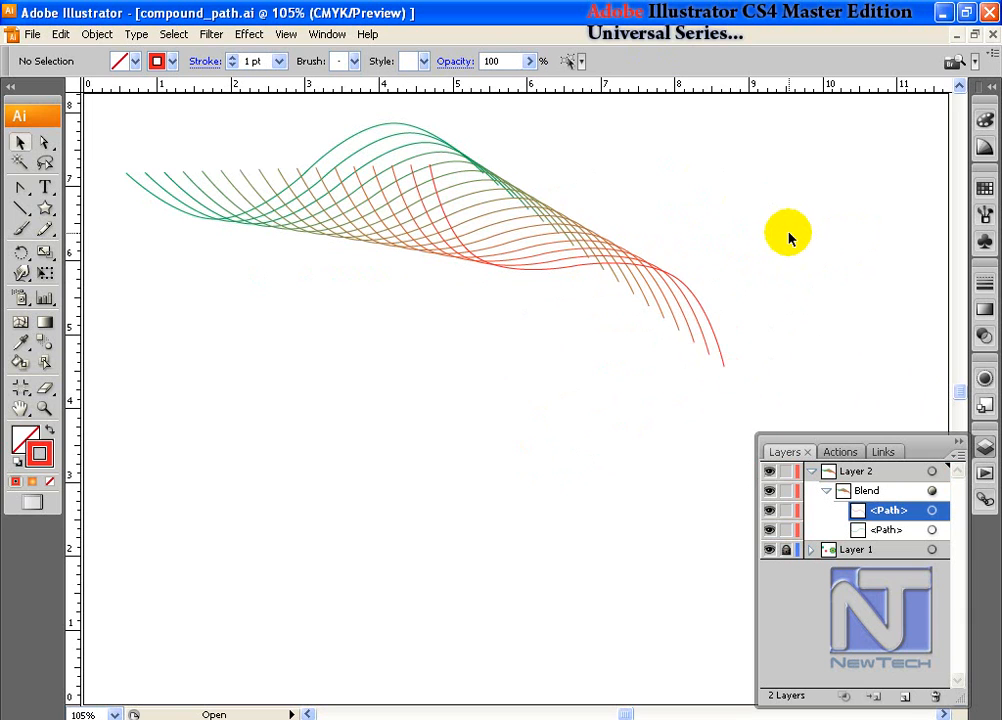
# Delete the line blend and draw a tall, narrow ellipse with a red outline, about 3 in high.
pyautogui.click(443, 233)
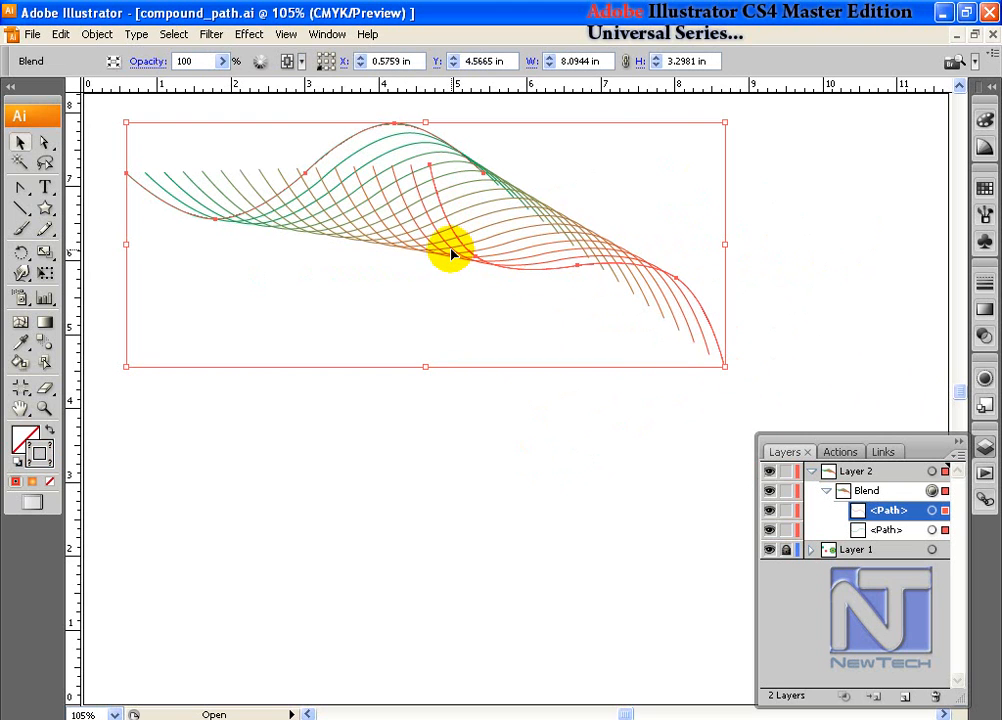
pyautogui.press('Delete')
pyautogui.click(40, 213)
pyautogui.moveTo(44, 220); pyautogui.dragTo(100, 253)
pyautogui.moveTo(127, 308); pyautogui.dragTo(184, 528)
# Duplicate the red ellipse horizontally to make a row of five evenly spaced ellipses.
pyautogui.click(18, 143)
pyautogui.moveTo(183, 440); pyautogui.dragTo(427, 439)
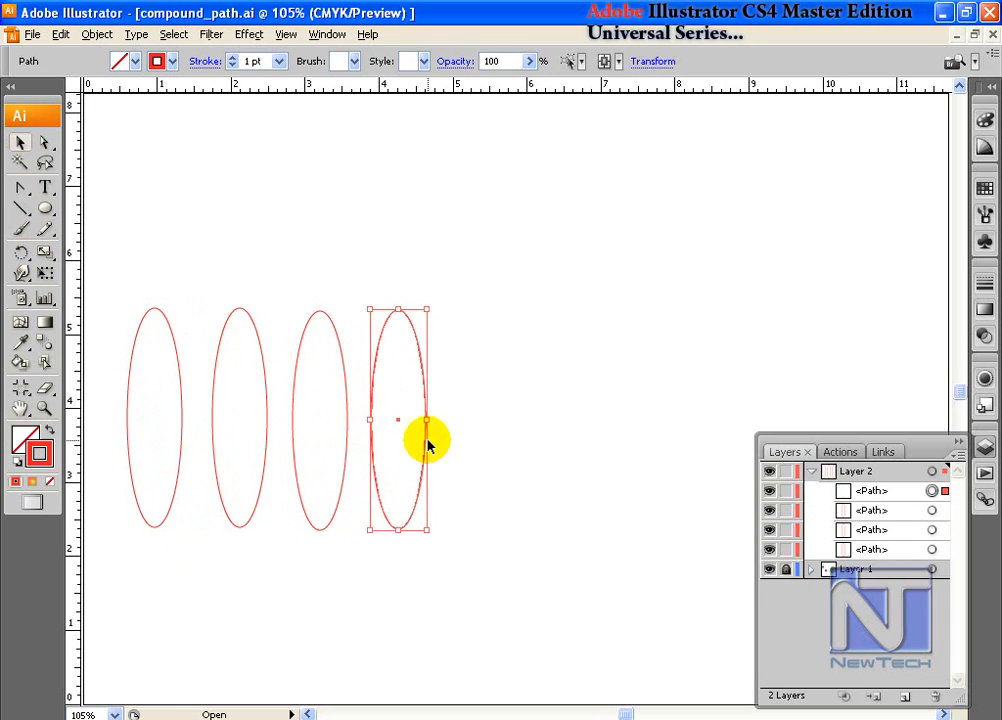
pyautogui.hotkey('ctrl', 'd')
# Recolour the outlines of the second to fifth ellipses green, blue, orange and purple.
pyautogui.moveTo(209, 292); pyautogui.dragTo(256, 345)
pyautogui.click(986, 189)
pyautogui.click(848, 210)
pyautogui.moveTo(309, 287); pyautogui.dragTo(345, 340)
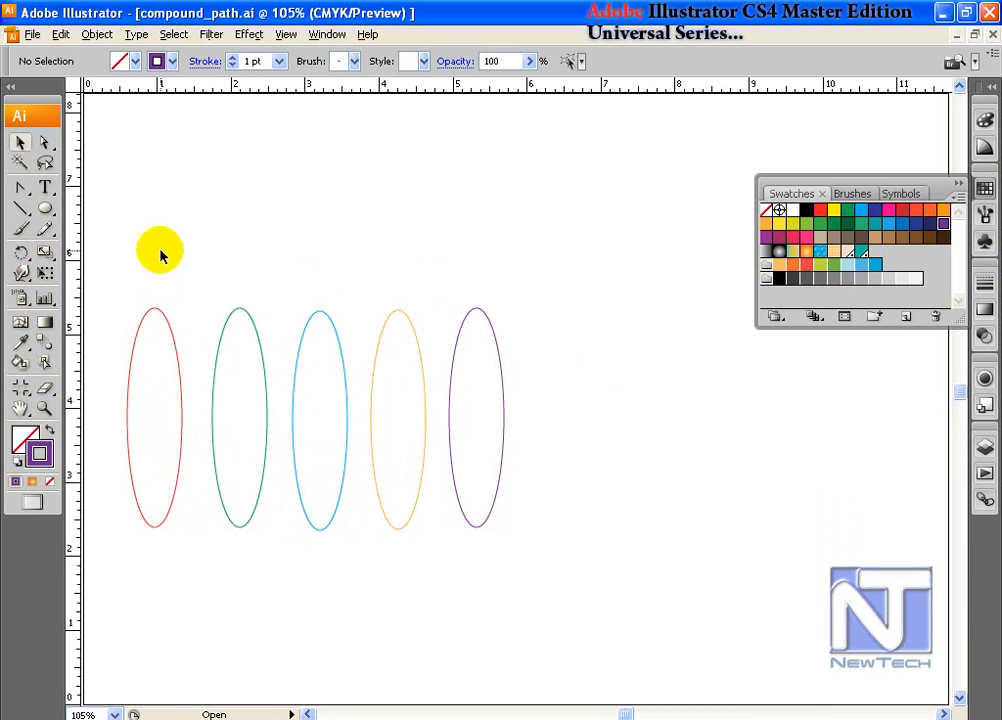
# Select all five ellipses and blend them in order from red through green, blue and orange to purple.
pyautogui.moveTo(133, 257); pyautogui.dragTo(508, 385)
pyautogui.click(44, 343)
pyautogui.click(181, 401)
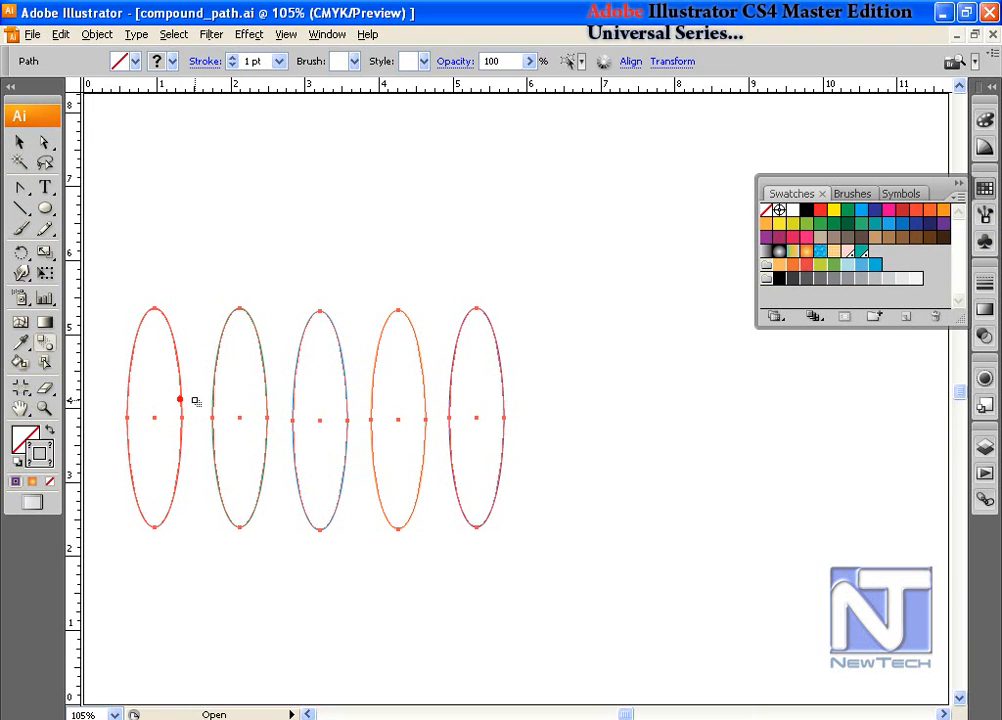
pyautogui.click(214, 386)
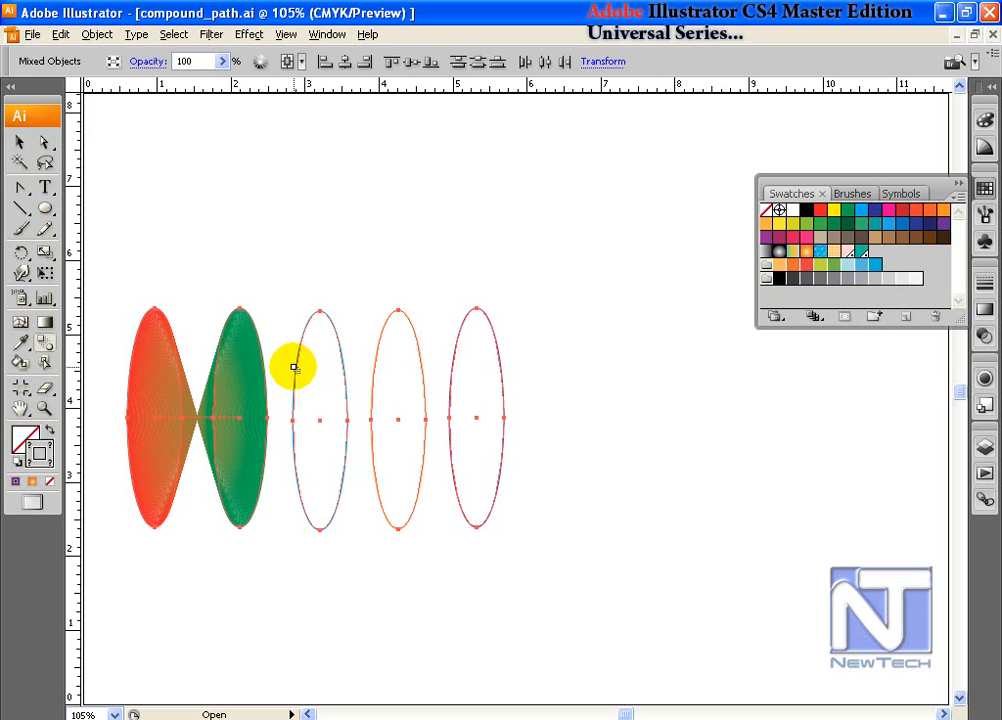
pyautogui.click(296, 369)
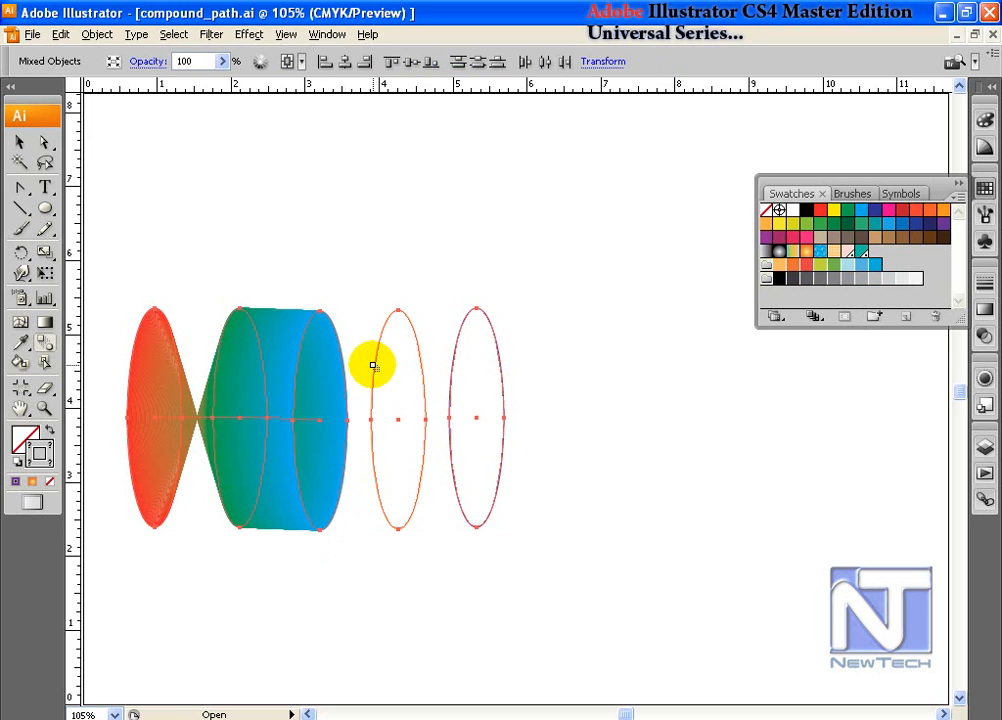
pyautogui.click(376, 366)
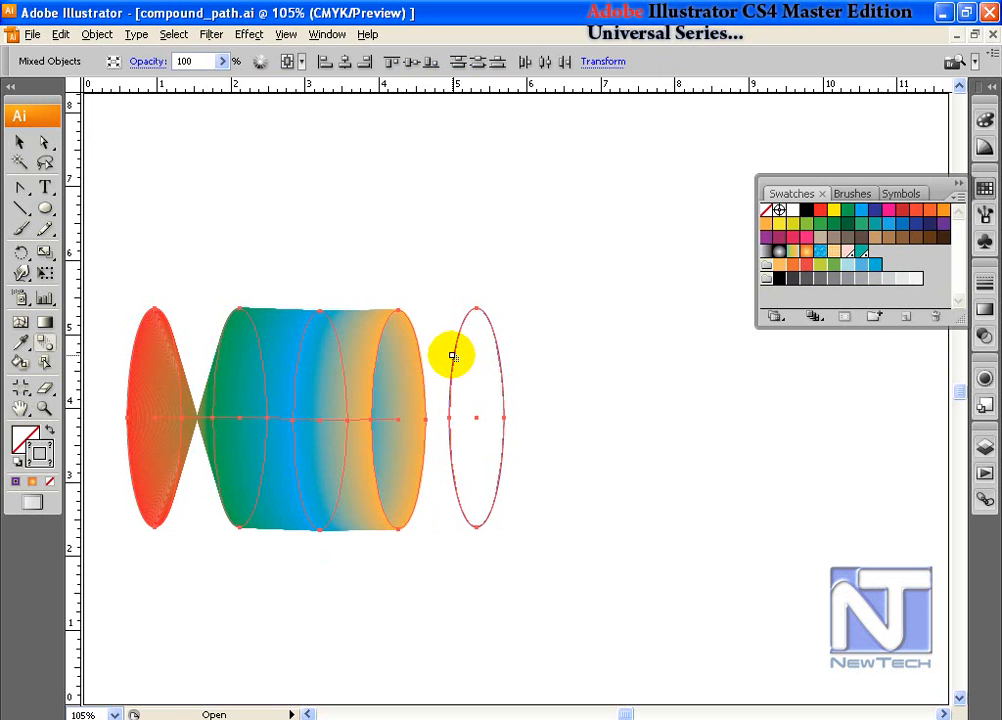
pyautogui.click(455, 355)
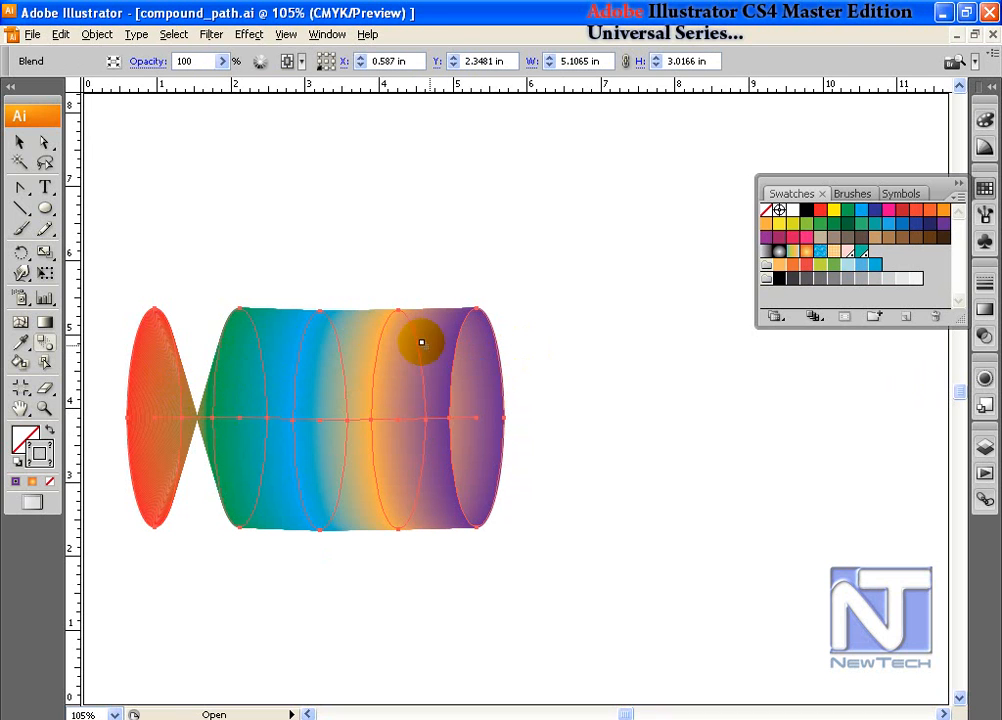
# Set the ellipse blend's spacing to Specified Steps with 15 steps and its orientation to Align to Path.
pyautogui.doubleClick(44, 343)
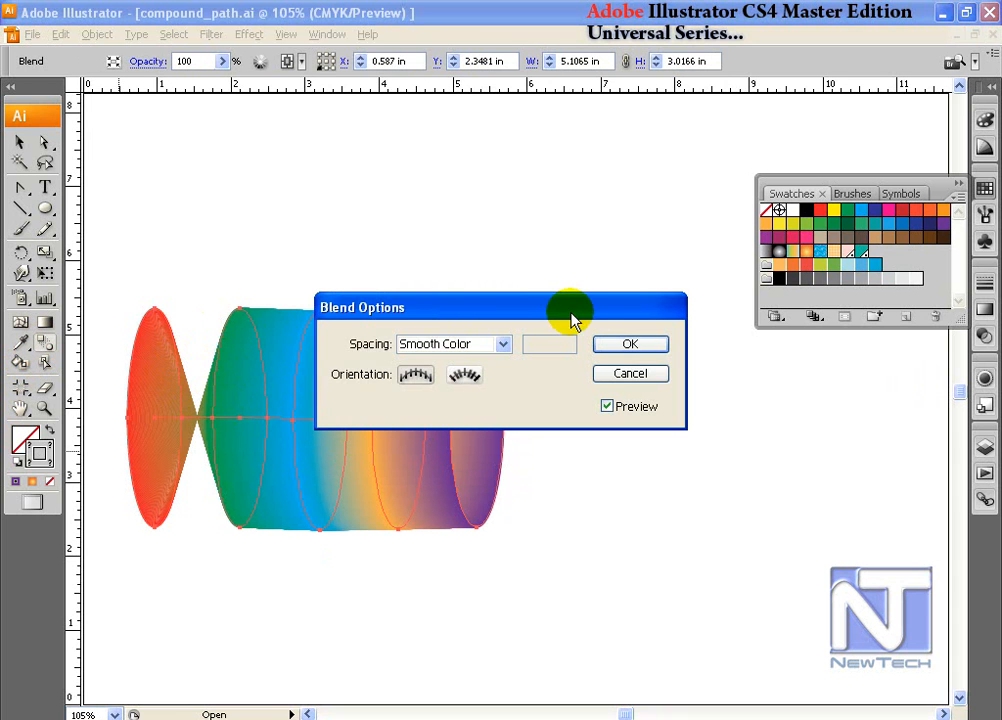
pyautogui.moveTo(558, 320); pyautogui.dragTo(567, 189)
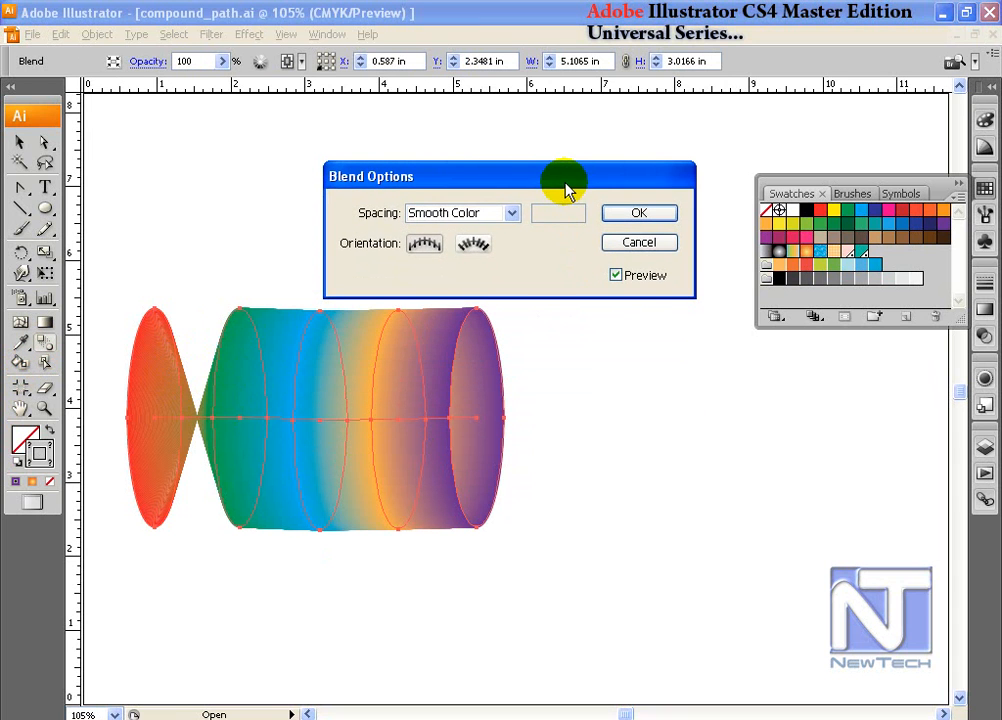
pyautogui.click(472, 213)
pyautogui.click(460, 243)
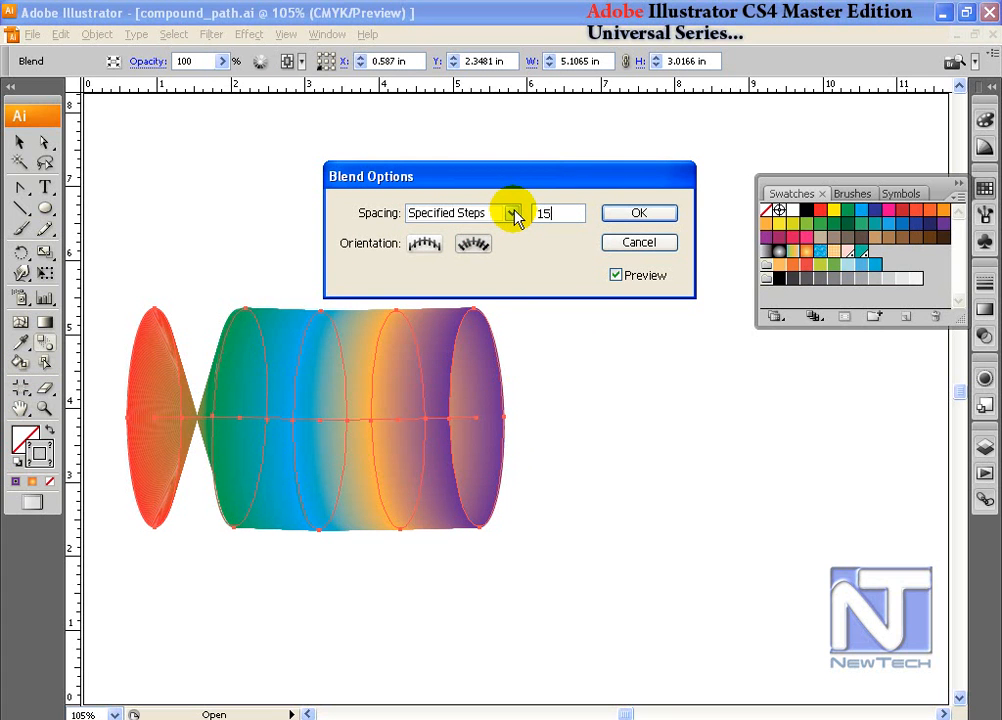
pyautogui.click(558, 245)
# Preview the ellipse blend with 10 specified steps and with 5 specified steps.
pyautogui.moveTo(560, 213); pyautogui.dragTo(514, 216)
pyautogui.write('10')
pyautogui.click(539, 244)
pyautogui.moveTo(552, 216); pyautogui.dragTo(544, 216)
pyautogui.write('5')
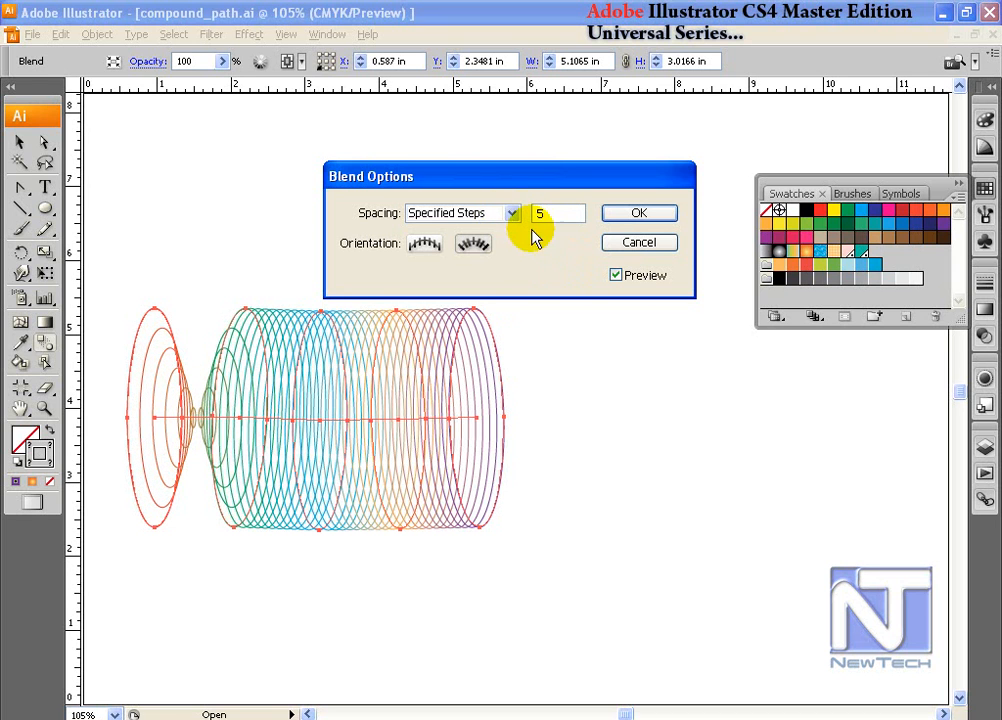
pyautogui.click(567, 266)
# Set the ellipse blend to 7 specified steps and apply the blend options.
pyautogui.moveTo(556, 214); pyautogui.dragTo(503, 213)
pyautogui.write('7')
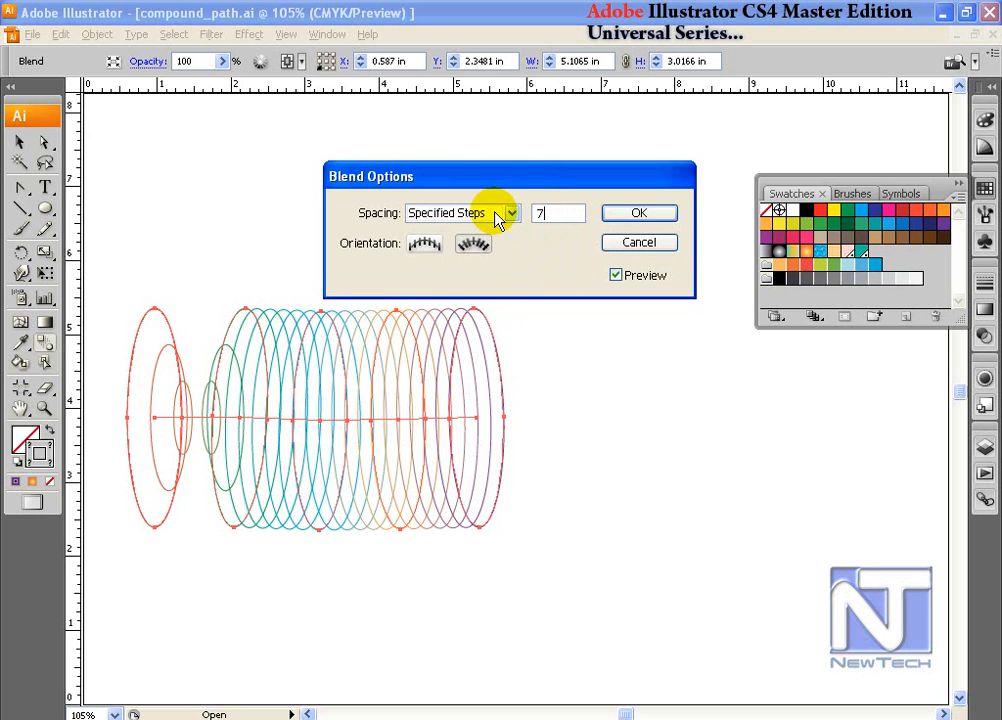
pyautogui.click(646, 218)
# Stretch the blend by moving the spine's end anchor at the purple ellipse to about X 6.86 in, Y 4.17 in.
pyautogui.press('a')
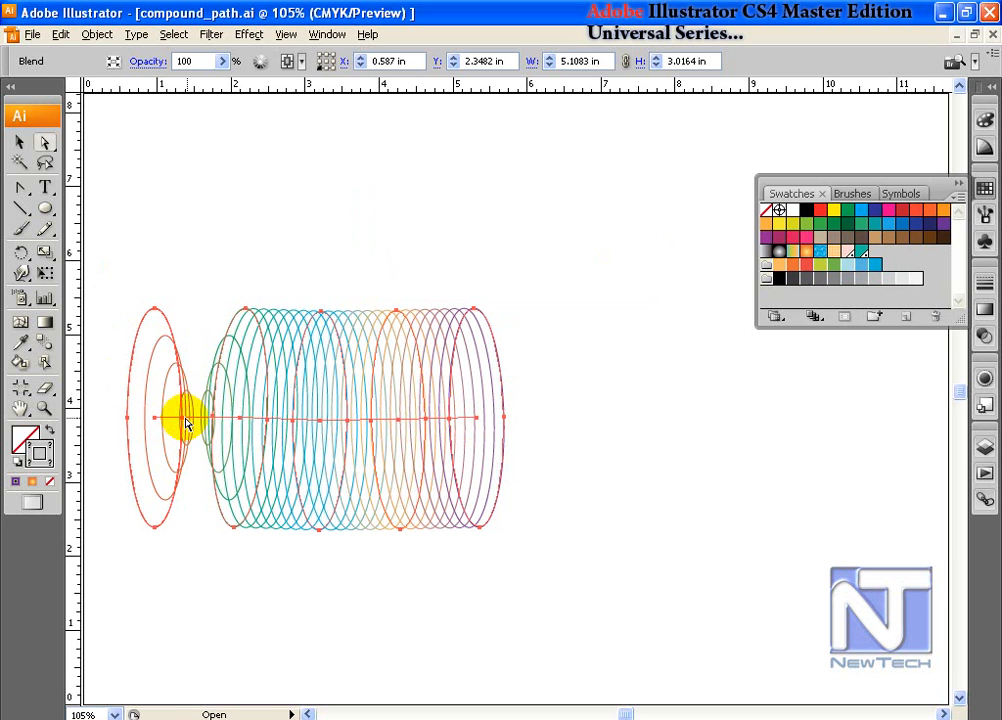
pyautogui.moveTo(477, 417); pyautogui.dragTo(592, 396)
pyautogui.click(558, 420)
pyautogui.click(494, 394)
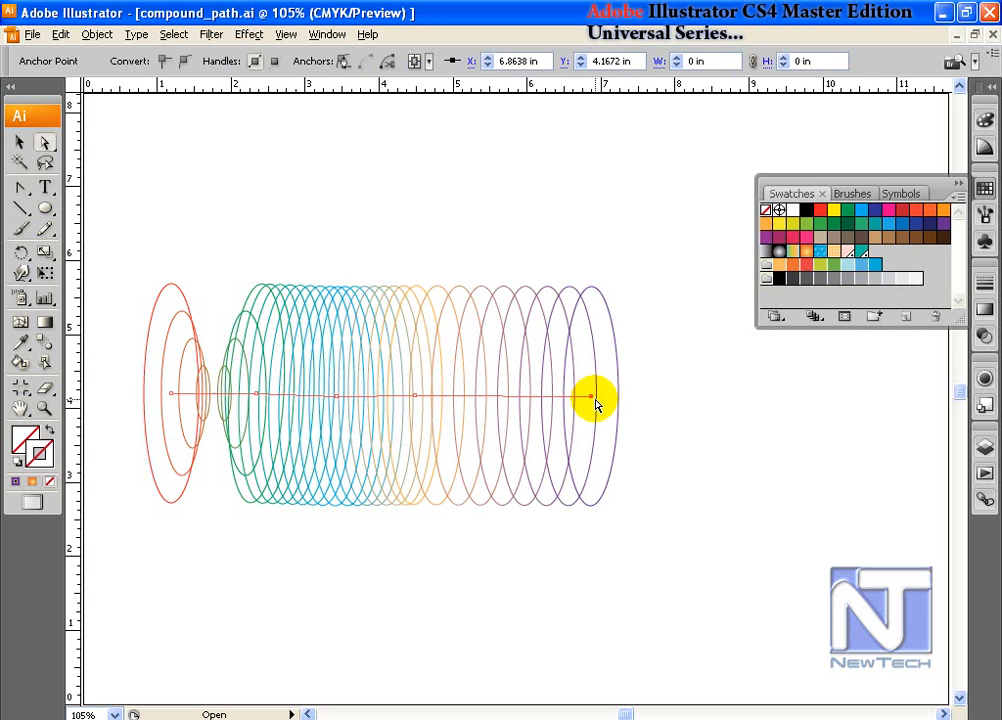
# Bend the blend's straight spine into a wavy curve by pulling direction handles out of its three middle anchor points.
pyautogui.moveTo(416, 398); pyautogui.dragTo(464, 341)
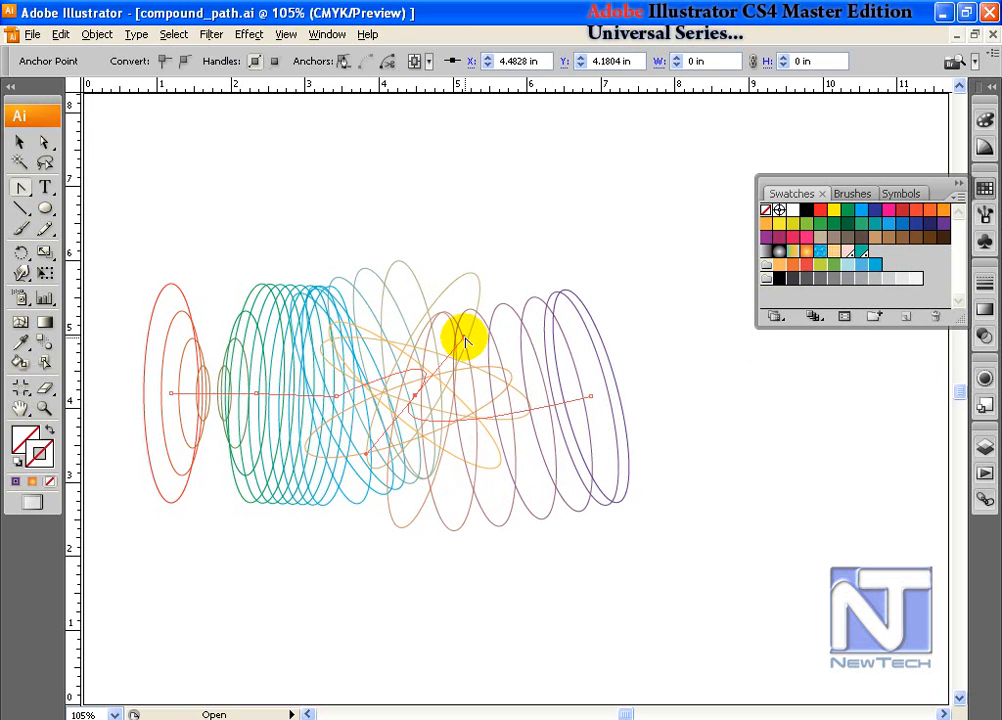
pyautogui.hotkey('ctrl', 'z')
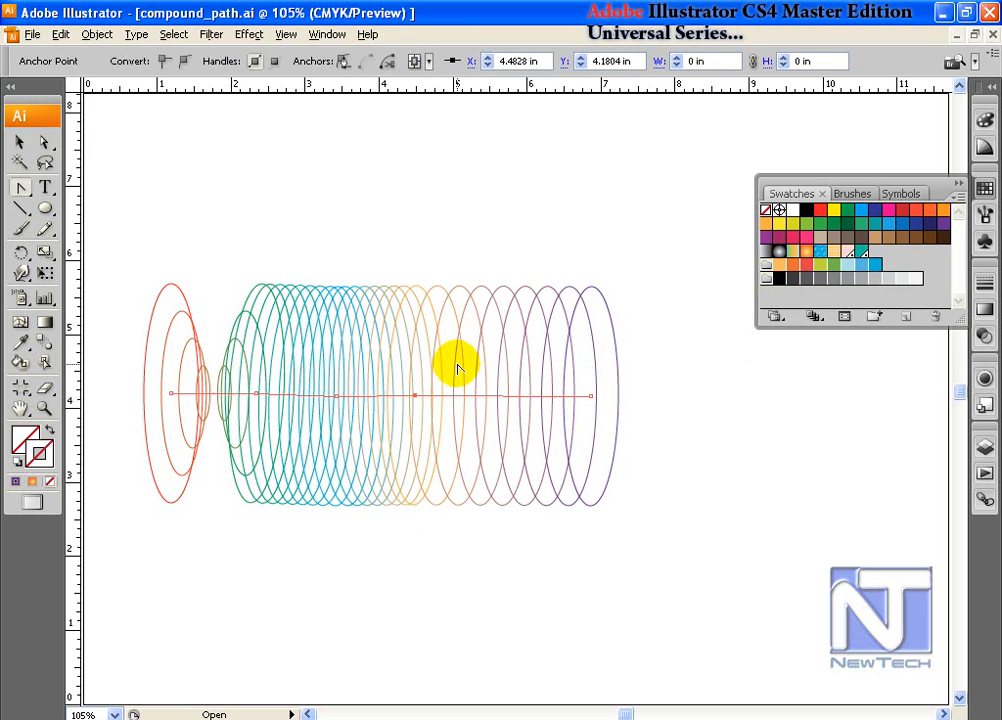
pyautogui.click(416, 395)
pyautogui.moveTo(458, 402); pyautogui.dragTo(378, 447)
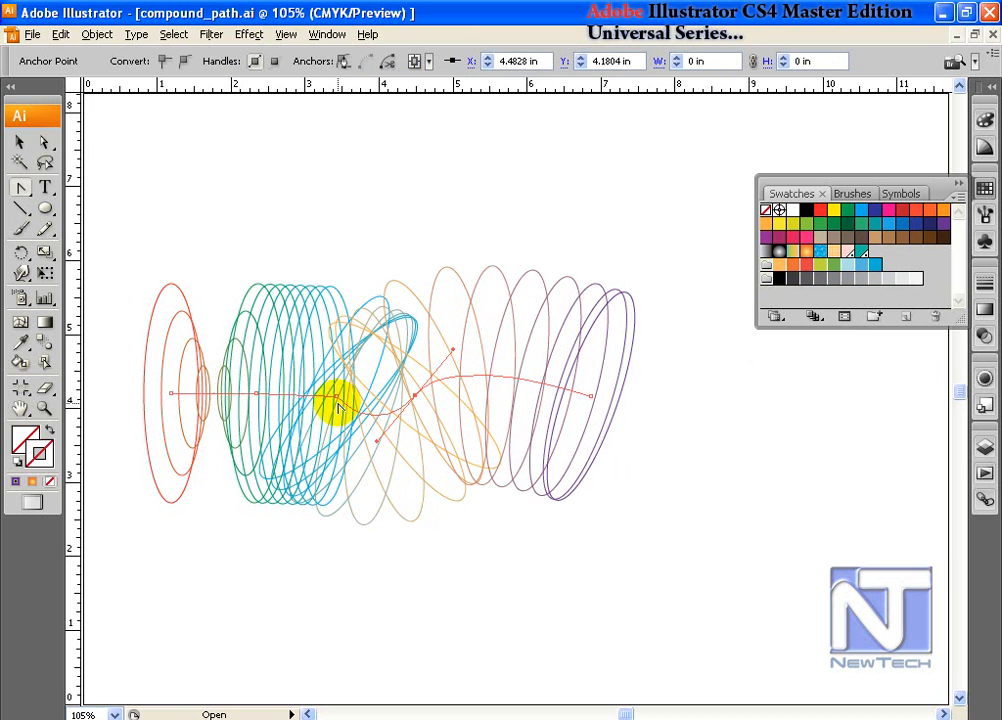
pyautogui.moveTo(338, 400); pyautogui.dragTo(309, 360)
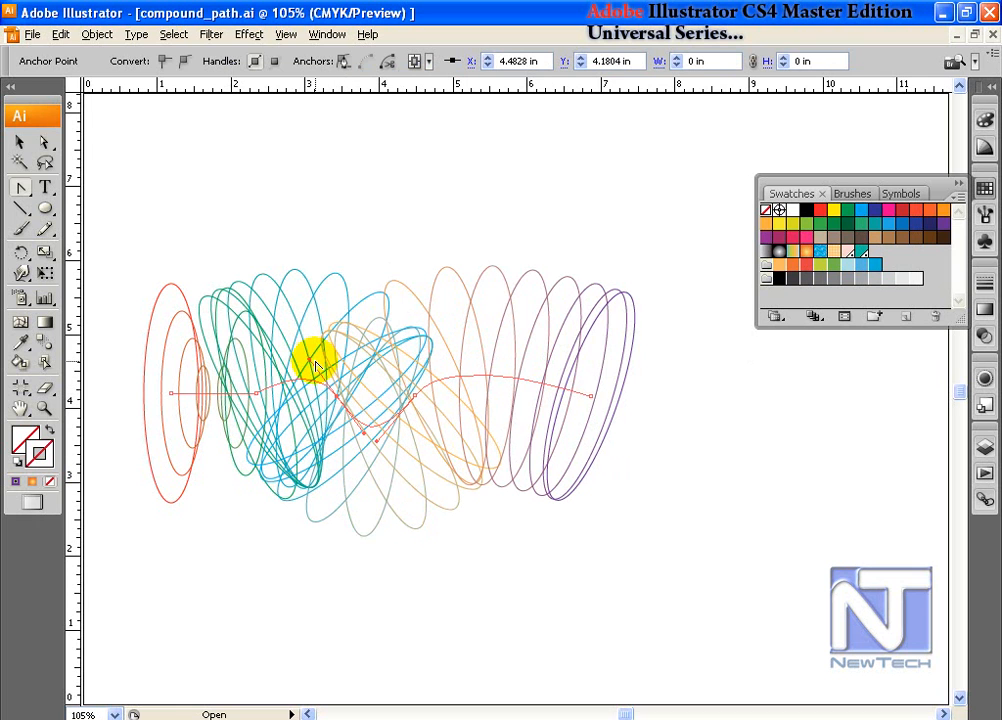
pyautogui.moveTo(258, 396); pyautogui.dragTo(210, 332)
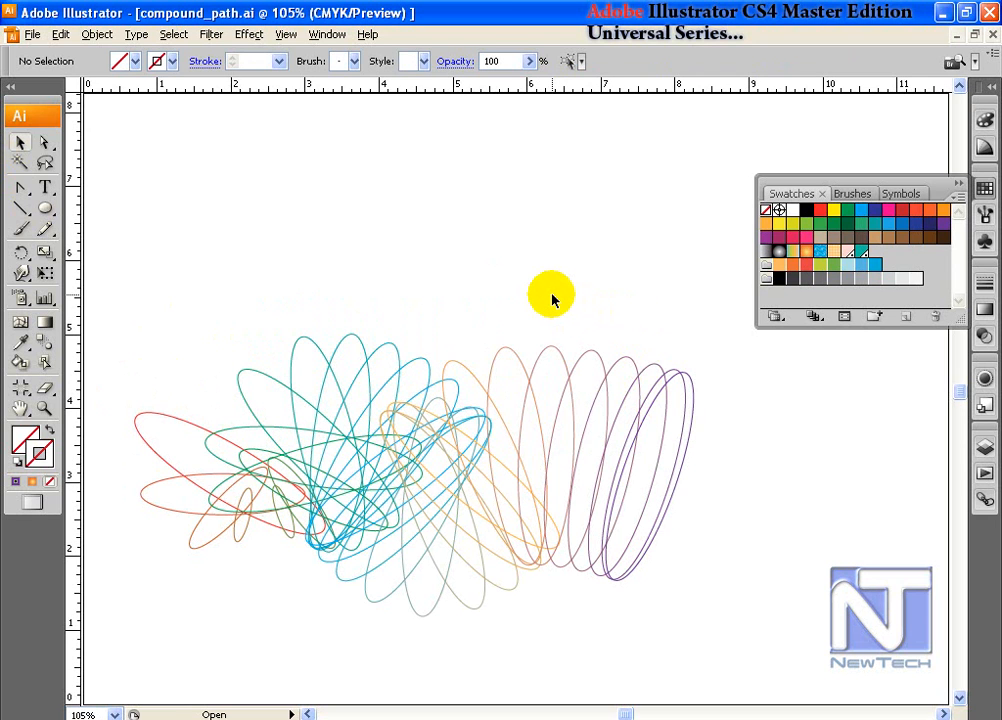
# Replace the ellipse blend with the text NewTech in Myriad Pro Bold, about 96.6 pt, filled orange.
pyautogui.click(449, 446)
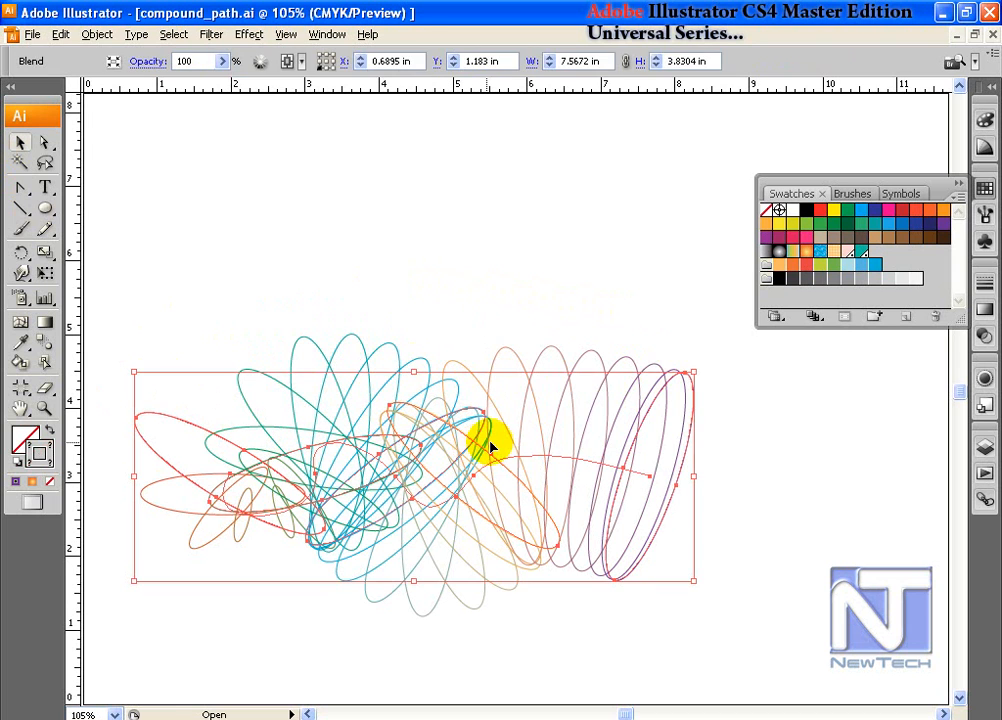
pyautogui.press('Delete')
pyautogui.click(45, 187)
pyautogui.click(299, 328)
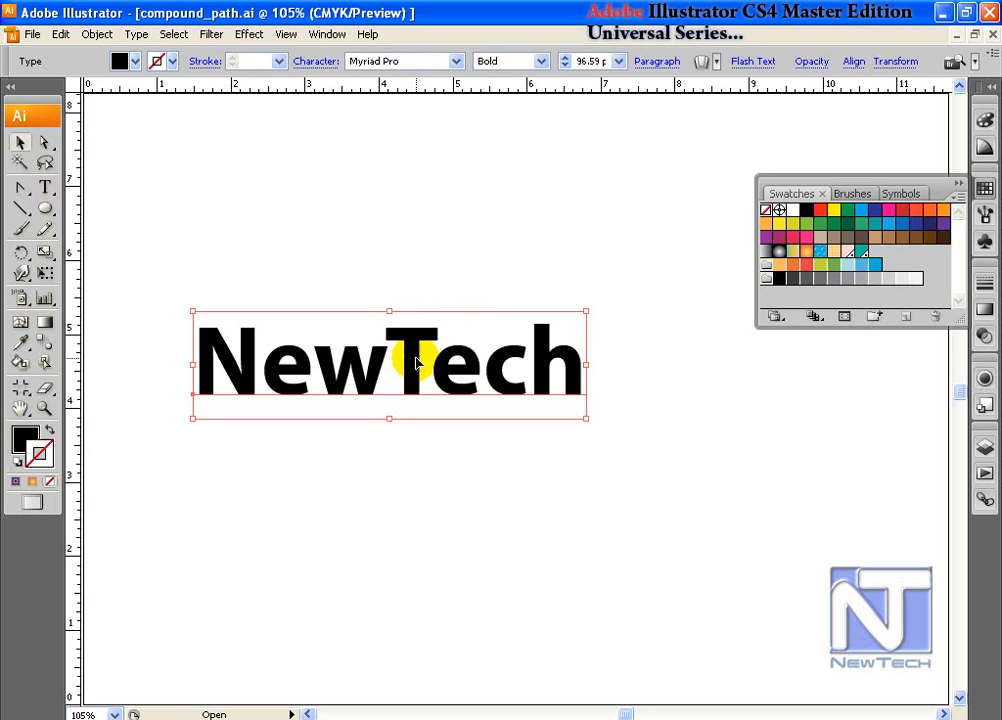
pyautogui.click(767, 225)
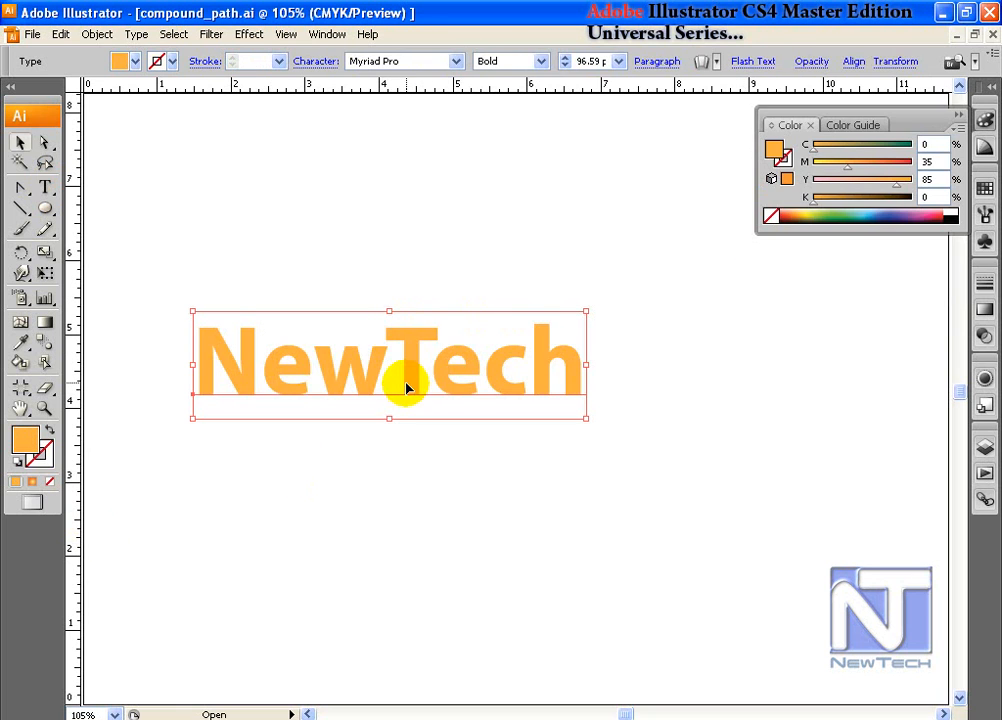
# Duplicate the orange NewTech text straight up so it overlaps the original, and fill the copy green.
pyautogui.moveTo(409, 380); pyautogui.dragTo(415, 340)
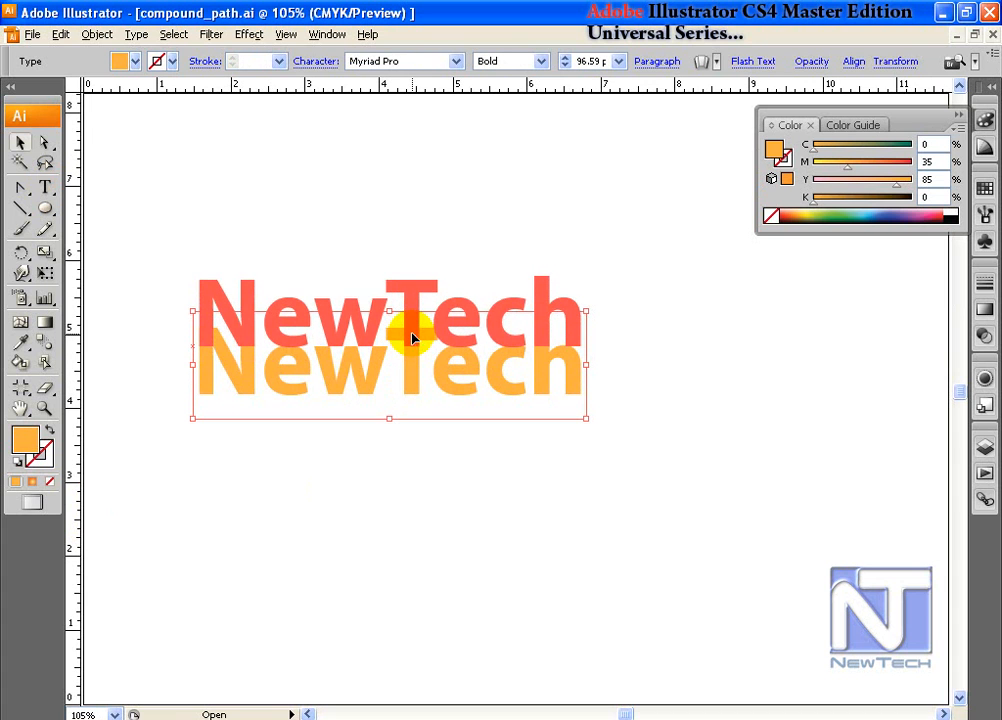
pyautogui.moveTo(415, 340); pyautogui.dragTo(408, 332)
pyautogui.click(985, 190)
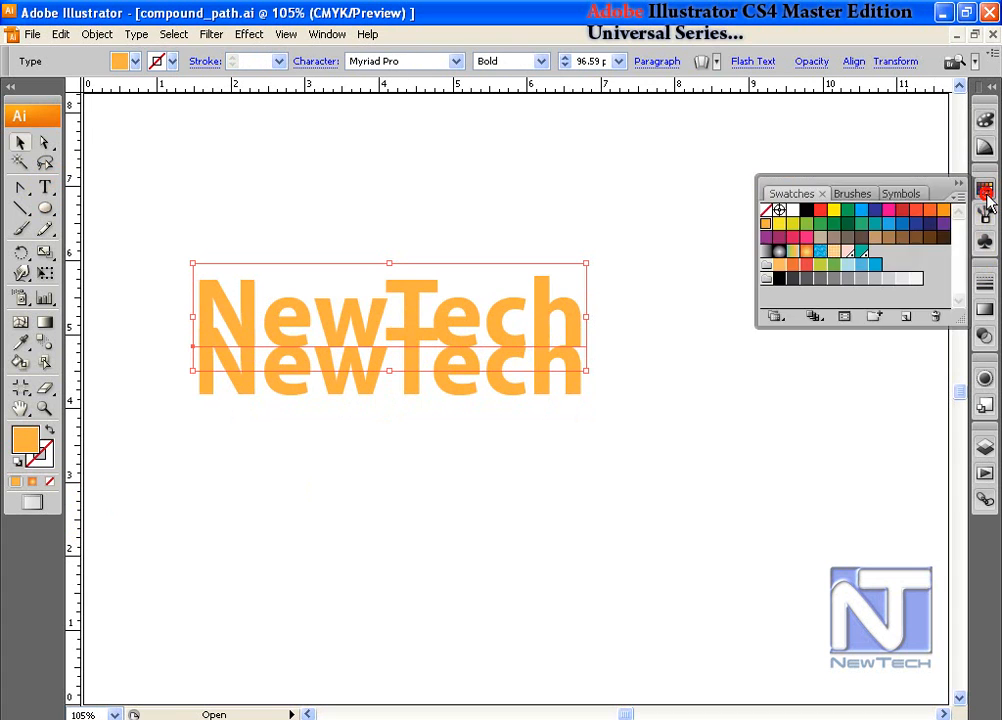
pyautogui.click(848, 211)
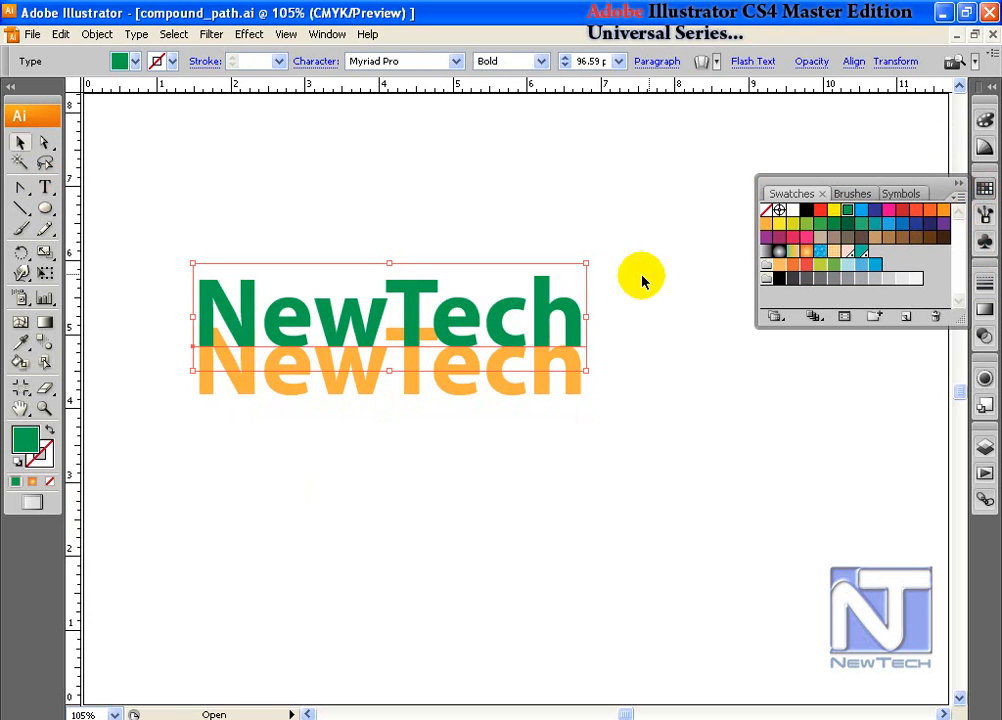
# Blend the orange and green NewTech texts together with the Blend tool.
pyautogui.click(44, 342)
pyautogui.click(283, 389)
pyautogui.click(272, 333)
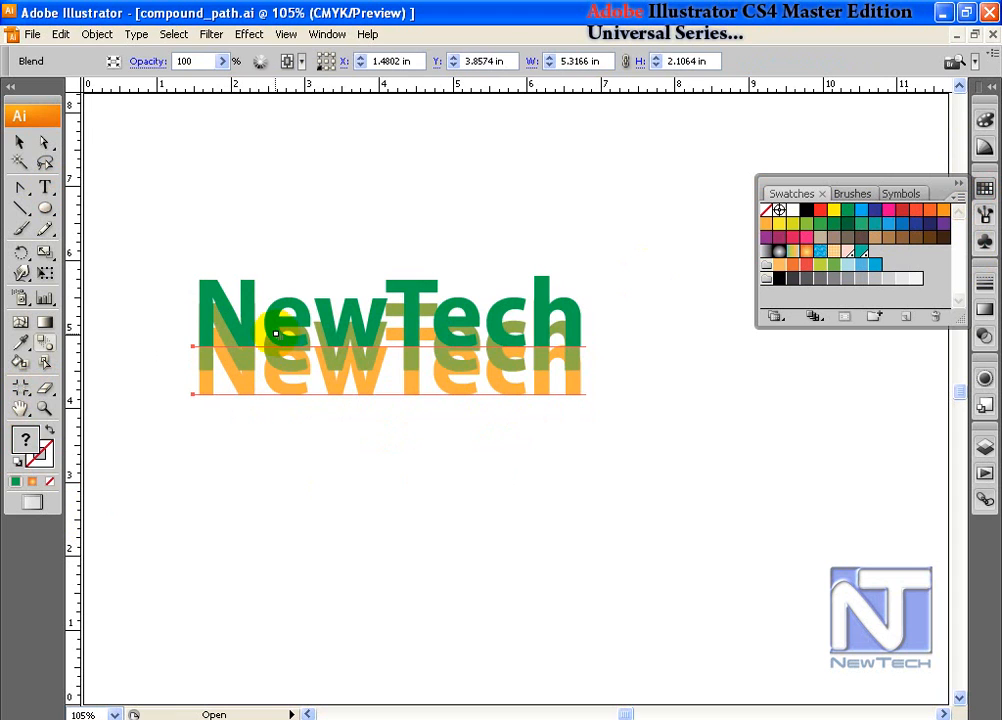
# Set the text blend's spacing to Specified Steps with 8 steps and preview it.
pyautogui.doubleClick(44, 342)
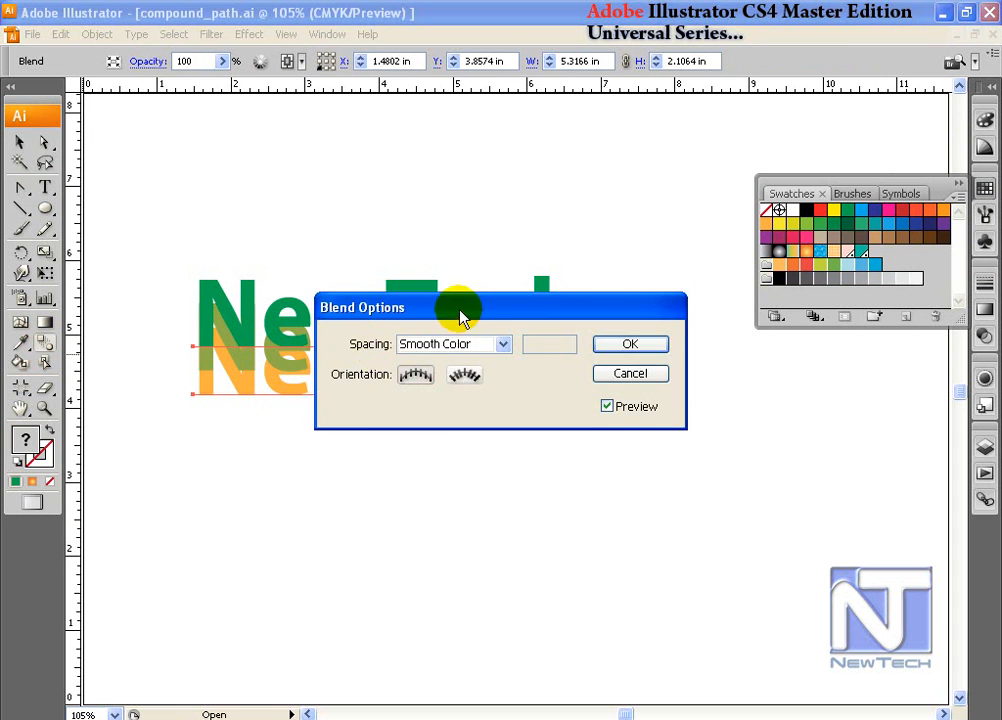
pyautogui.moveTo(462, 320); pyautogui.dragTo(472, 115)
pyautogui.click(478, 141)
pyautogui.click(475, 172)
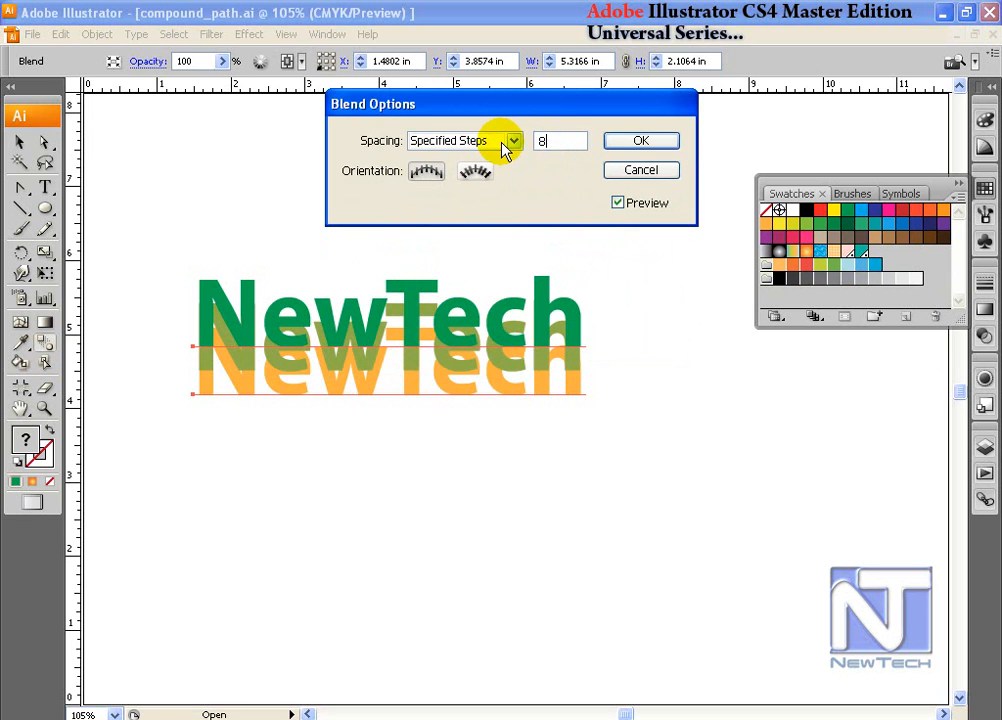
pyautogui.write('8')
pyautogui.click(530, 201)
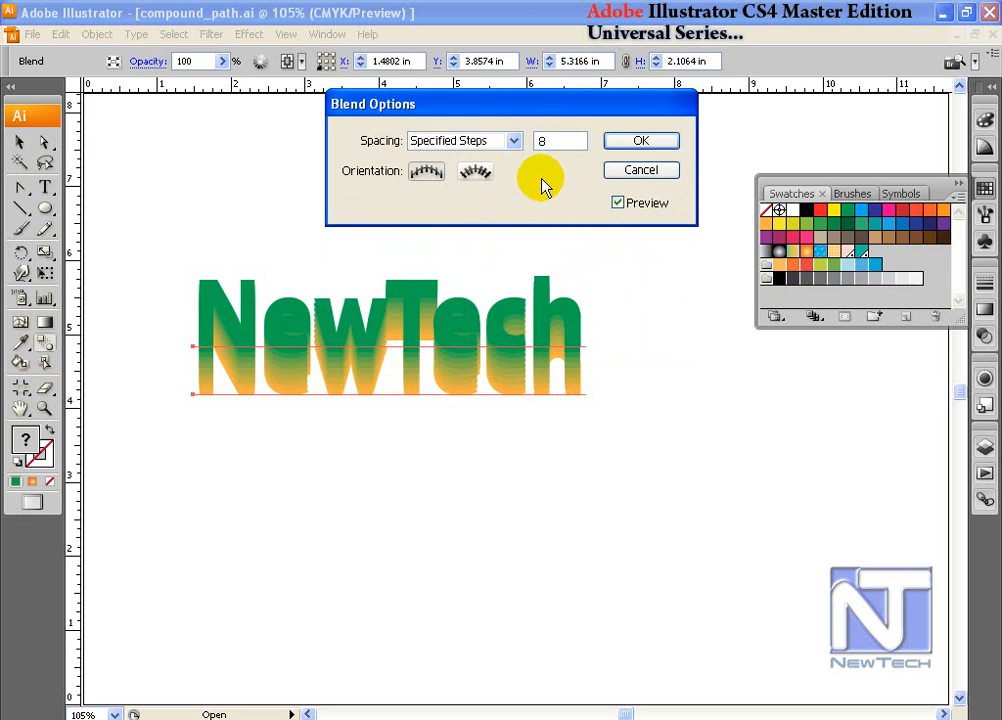
# Raise the text blend to 10 specified steps and apply the blend options.
pyautogui.moveTo(553, 140); pyautogui.dragTo(496, 139)
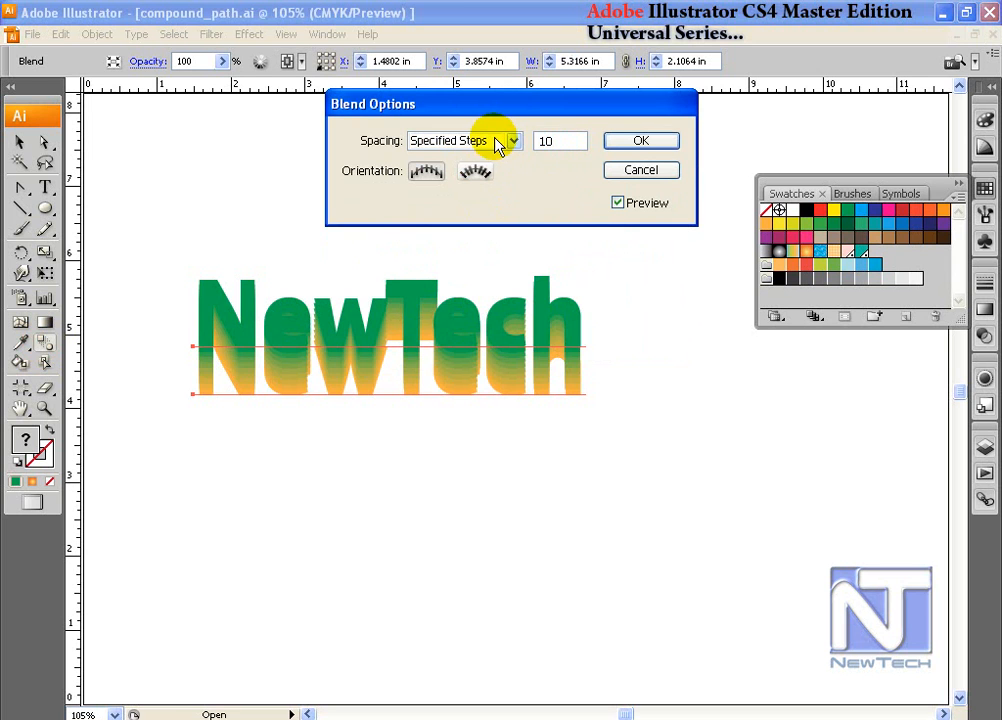
pyautogui.click(532, 171)
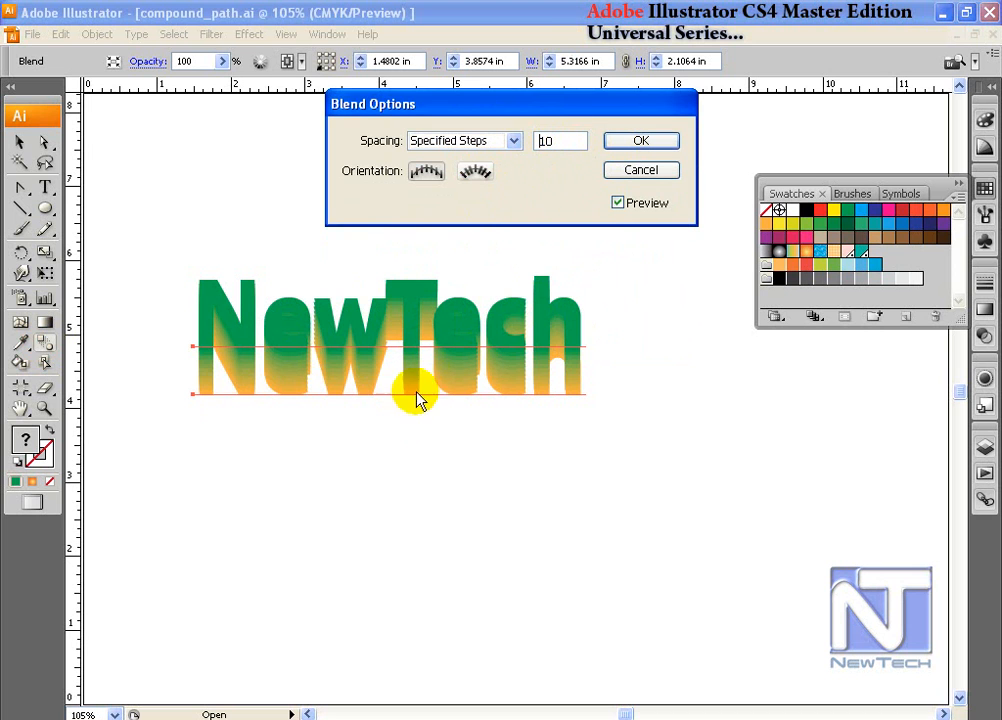
pyautogui.click(643, 143)
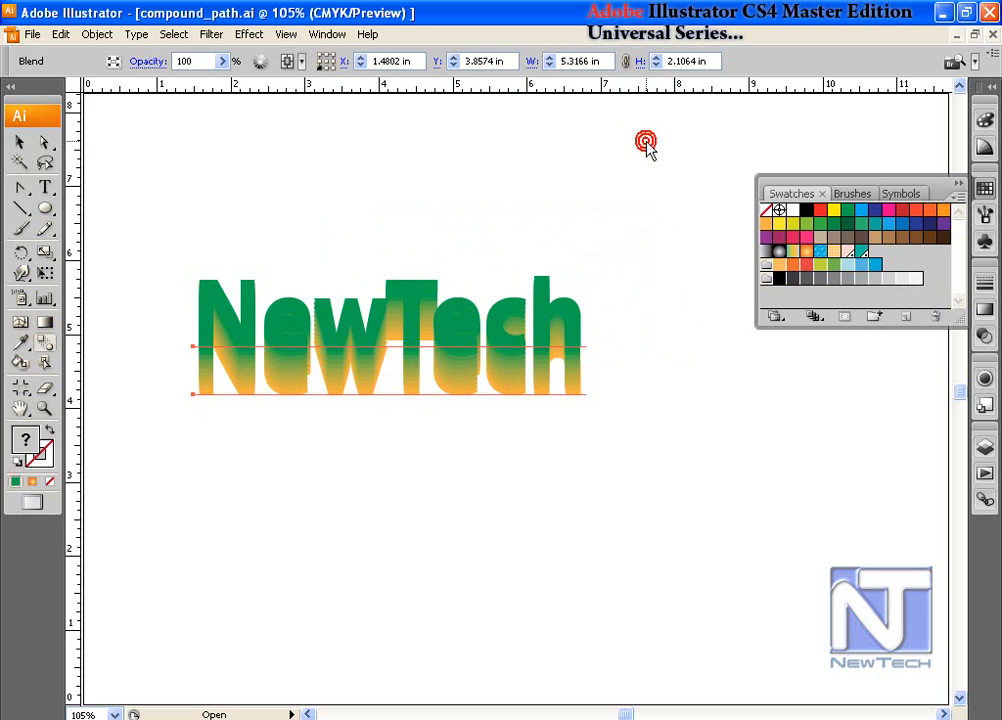
# Select only the green text within the blend and move it down to just below the orange text's baseline.
pyautogui.click(394, 252)
pyautogui.click(412, 328)
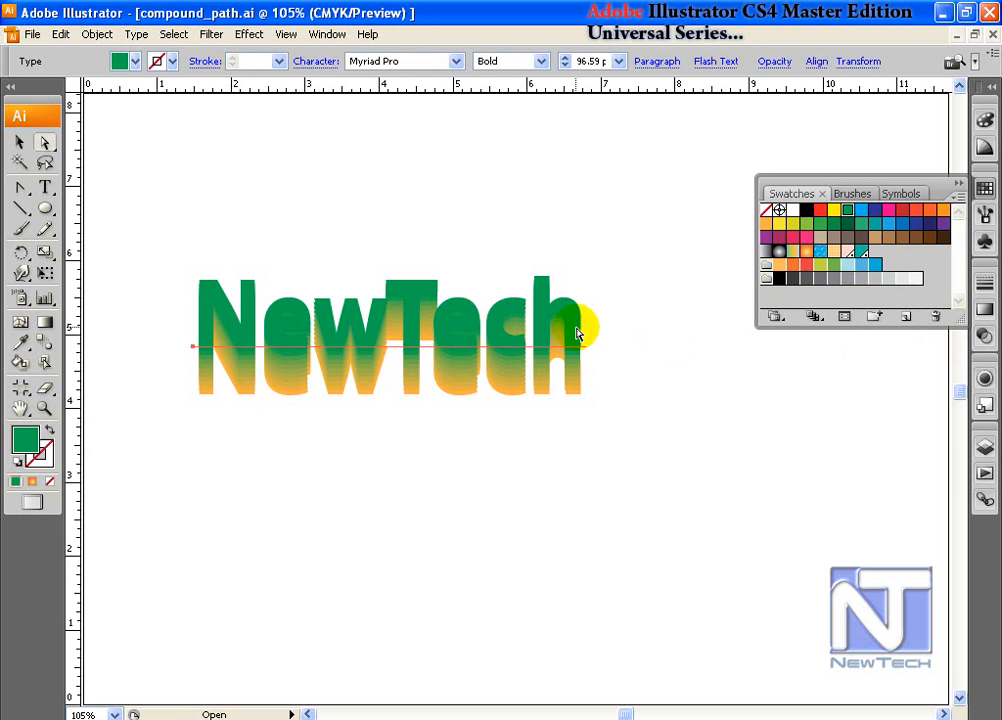
pyautogui.moveTo(415, 320); pyautogui.dragTo(415, 386)
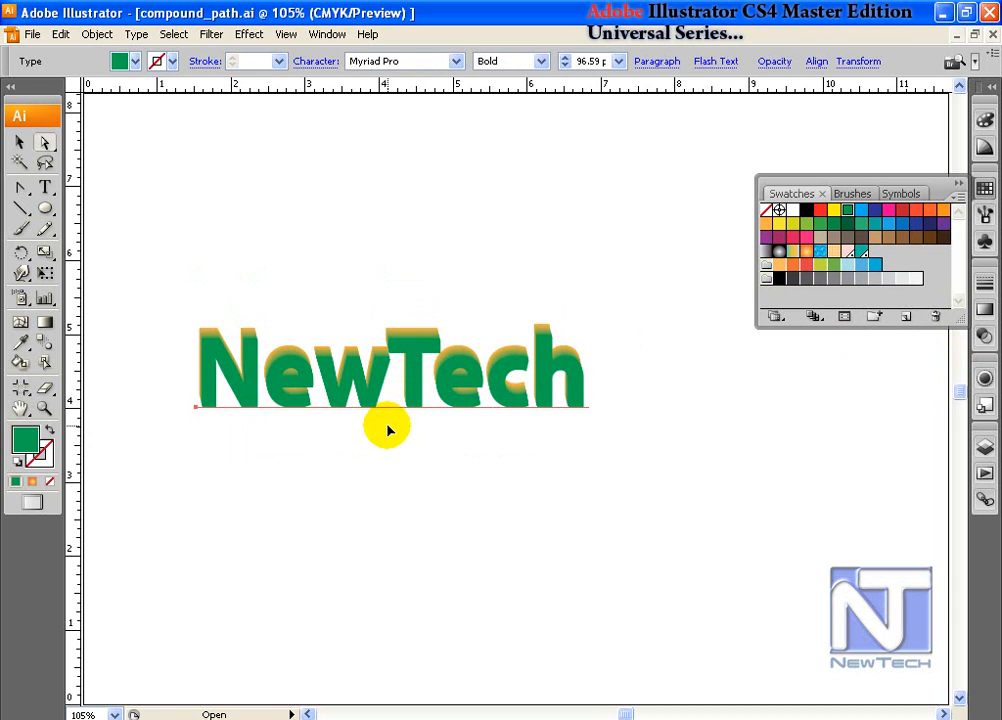
# Give the green front text a white 1 pt outline while keeping its green fill, and deselect it.
pyautogui.click(793, 212)
pyautogui.moveTo(28, 439); pyautogui.dragTo(44, 461)
pyautogui.click(49, 482)
pyautogui.click(559, 481)
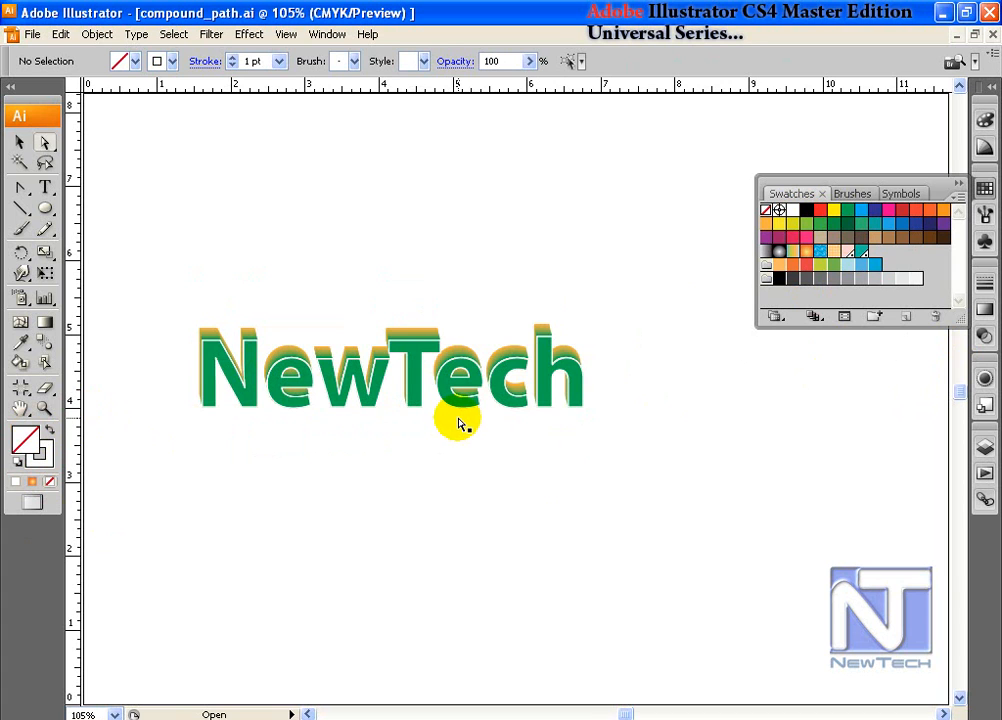